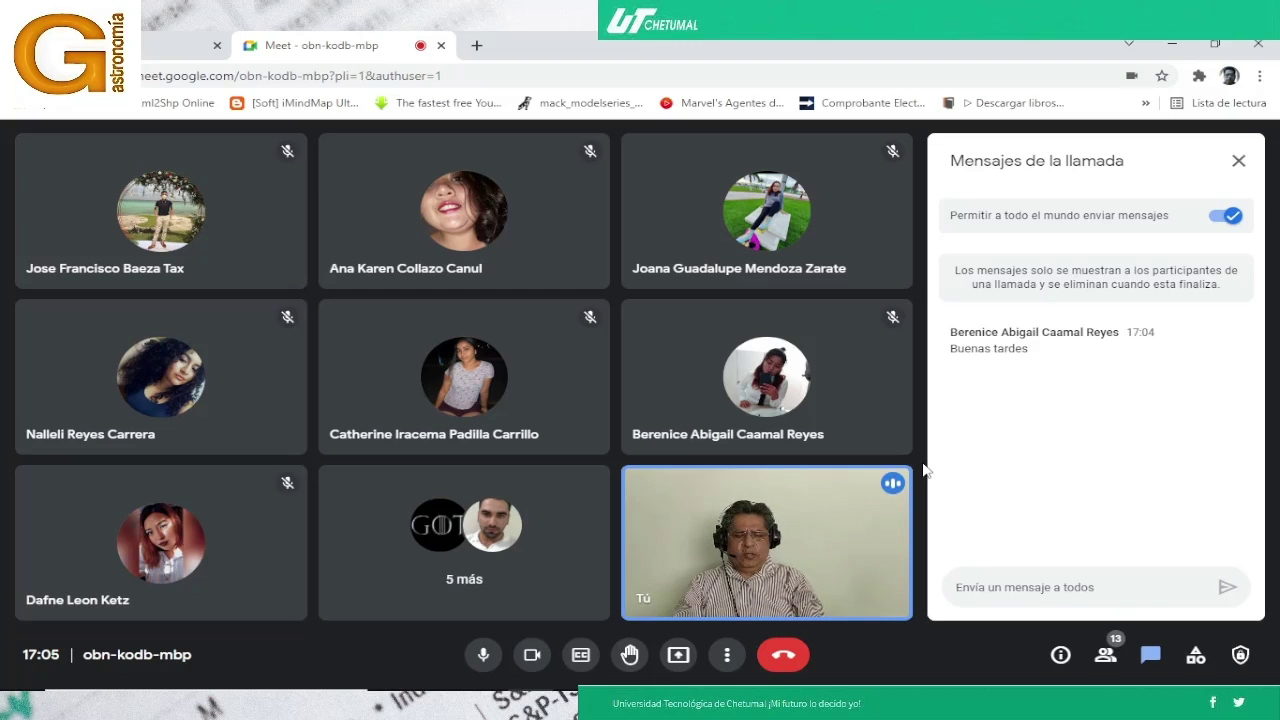
Switch from the Google Meet call to the Excel workbook Actividad 02_01_Grupo A.xlsx
key("alt+Tab")
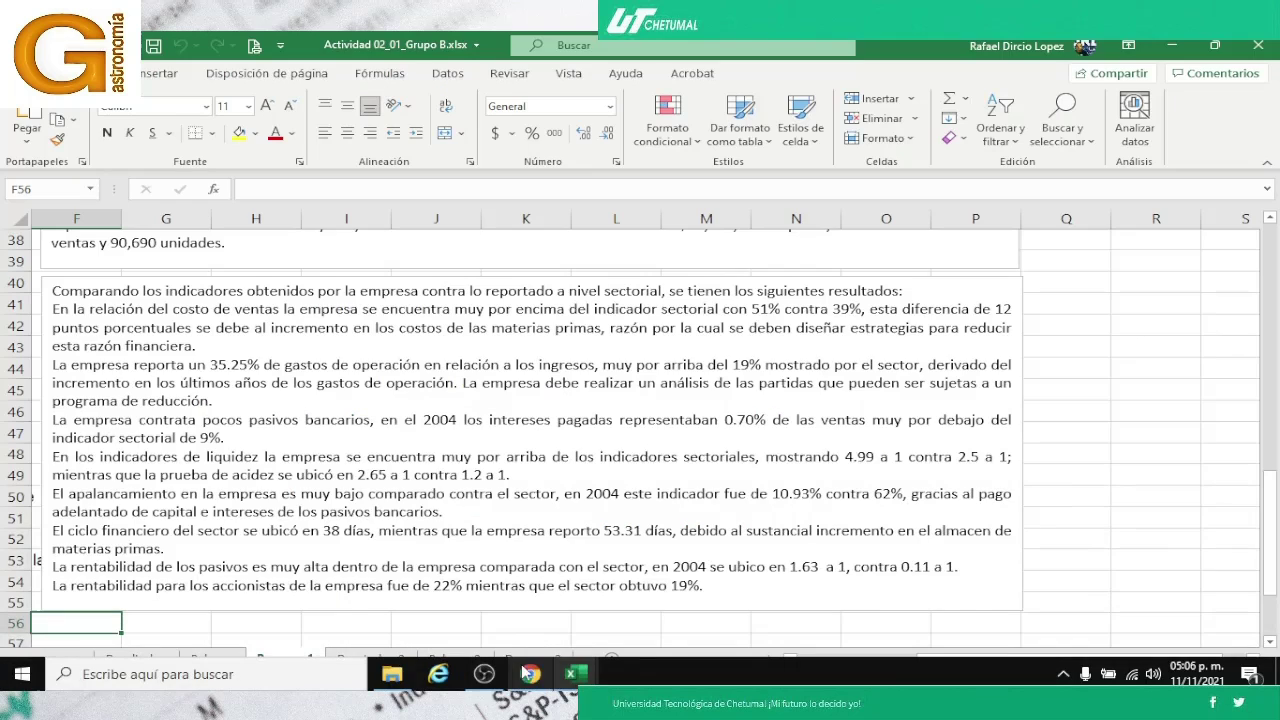
mouse_move(572, 674)
left_click(522, 634)
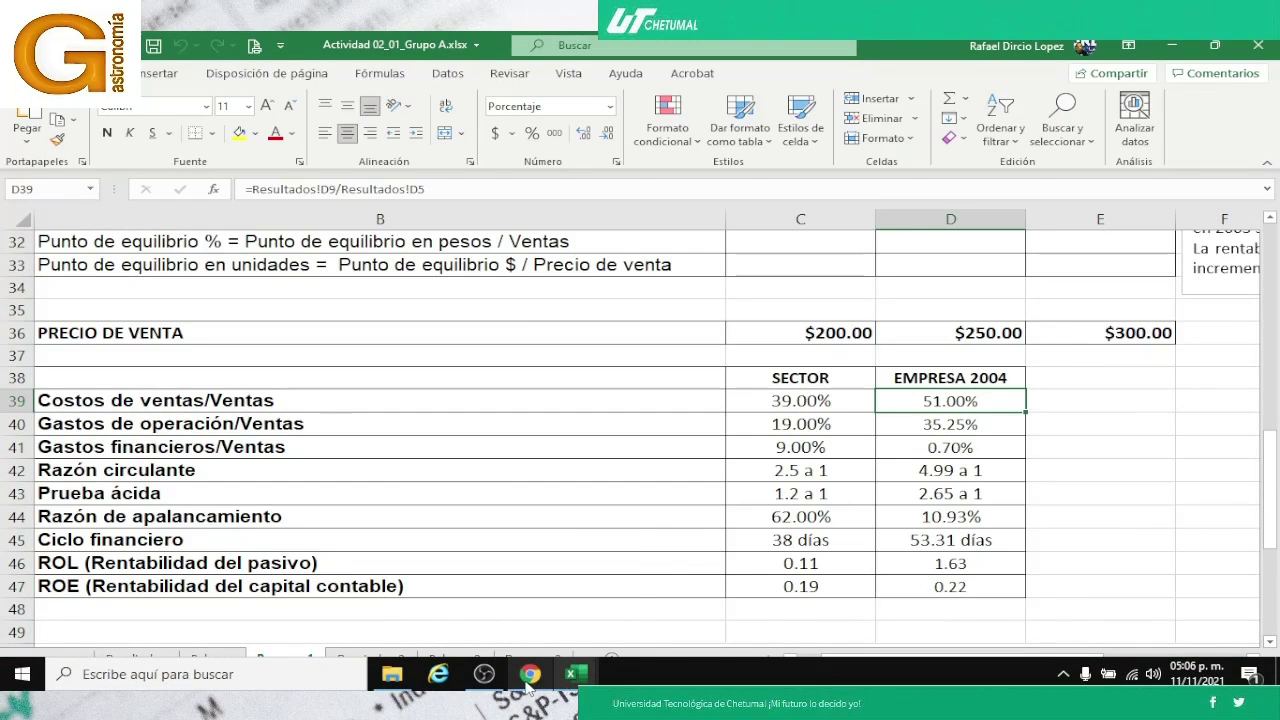
left_click(505, 590)
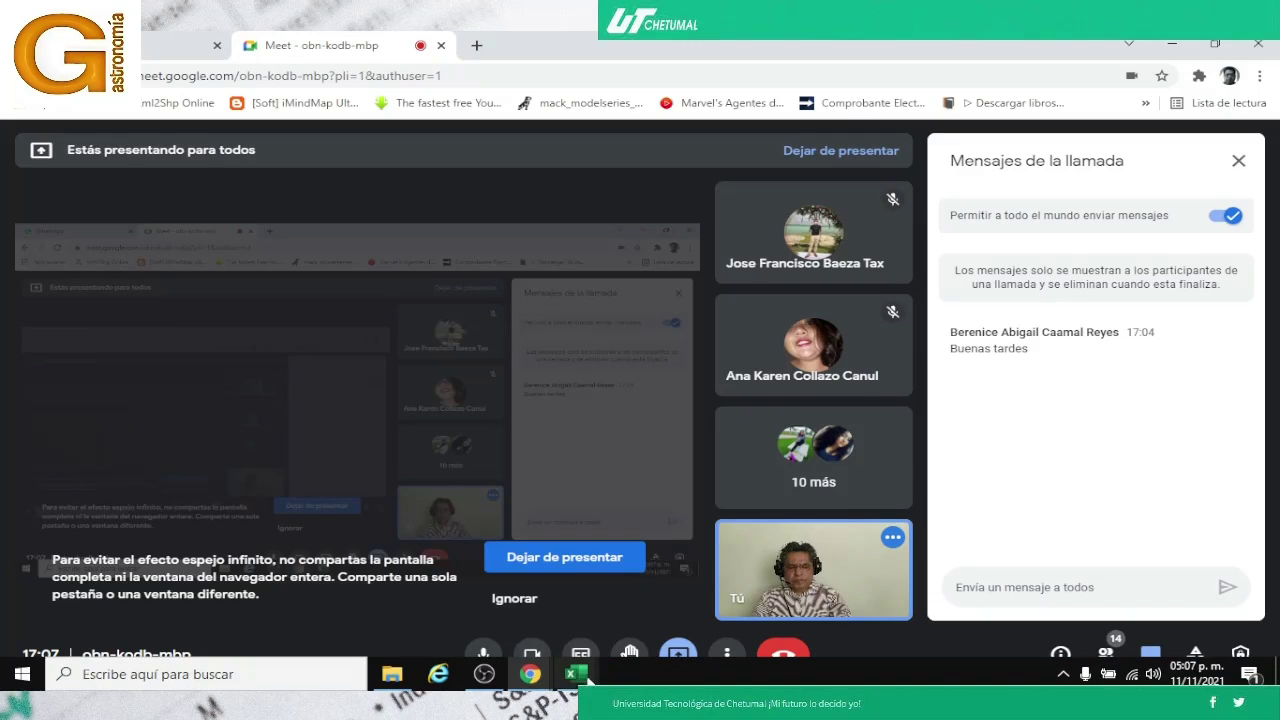
mouse_move(583, 679)
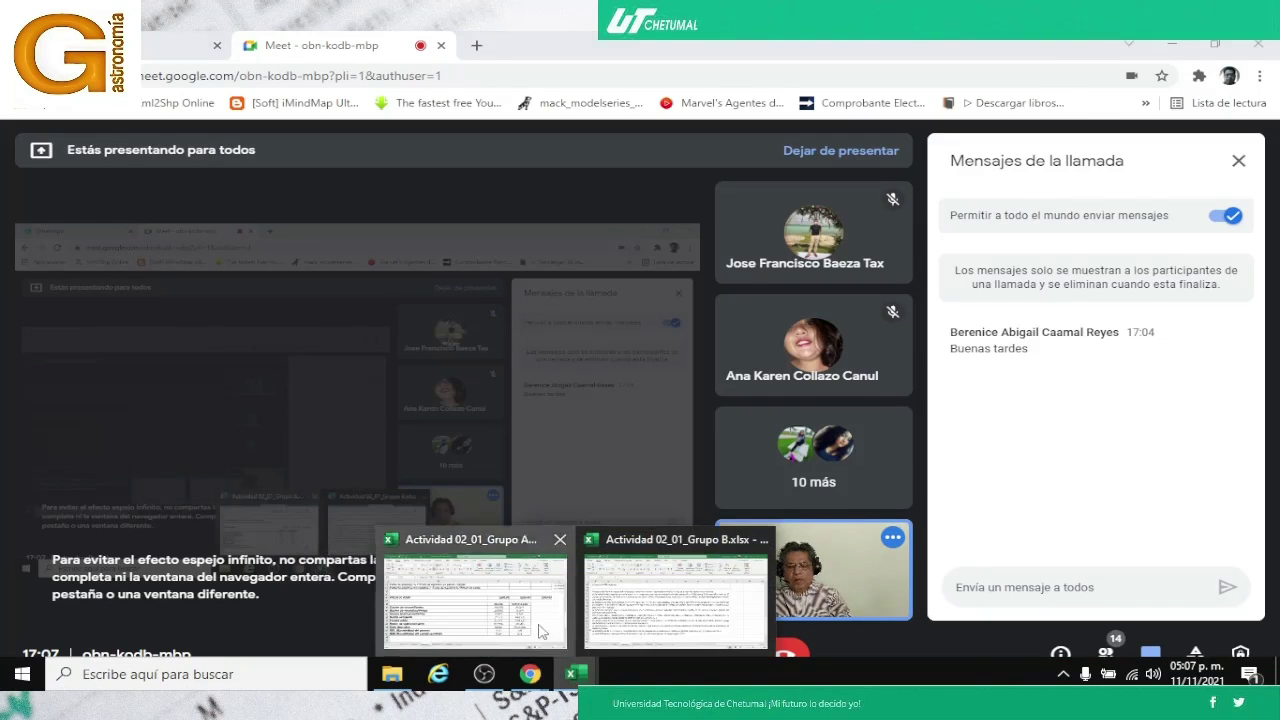
left_click(476, 600)
Review the ratios on the Razones 1 sheet from the sector comparison table up to the Razones de liquidez section
key("Up")
key("Up")
key("Up")
key("Up")
key("Up")
key("Up")
key("Up")
key("Up")
key("Up")
key("Up")
key("Up")
key("Up")
key("Up")
key("Up")
key("Up")
key("Up")
key("Up")
key("Up")
key("Up")
key("Up")
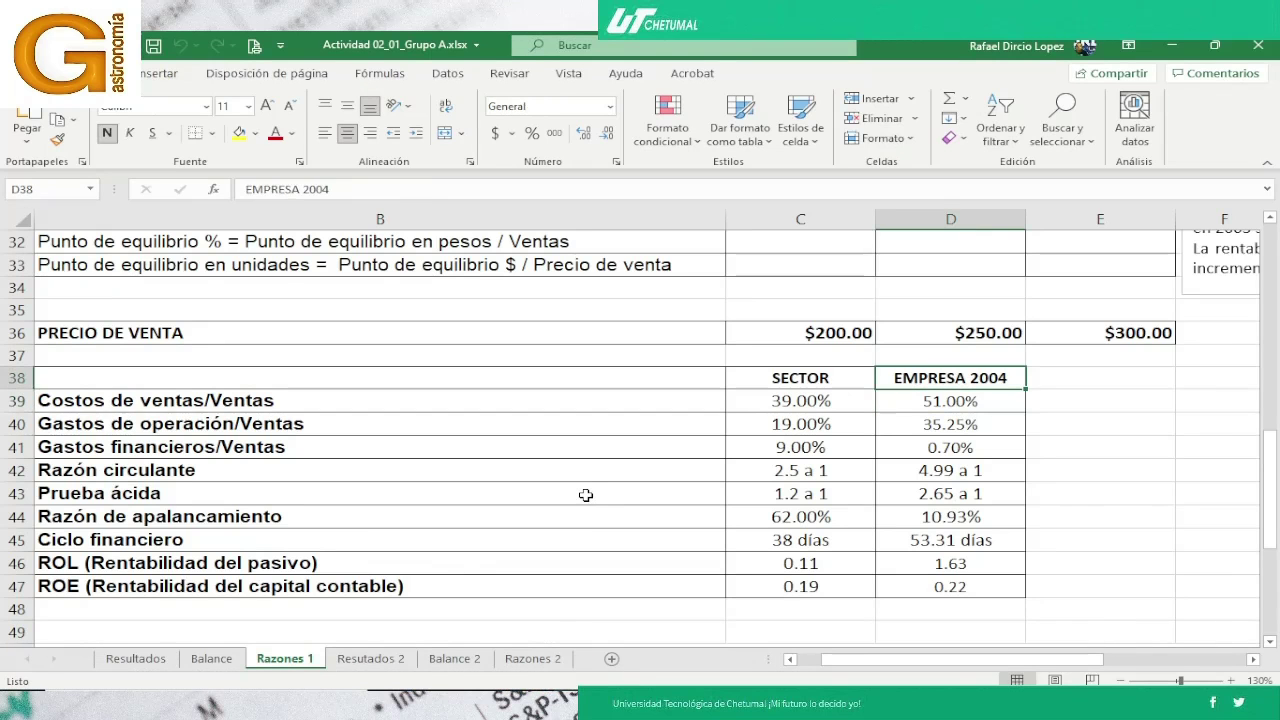
key("Up")
key("Up")
key("Up")
key("Up")
key("Up")
key("Up")
key("Up")
key("Up")
key("Up")
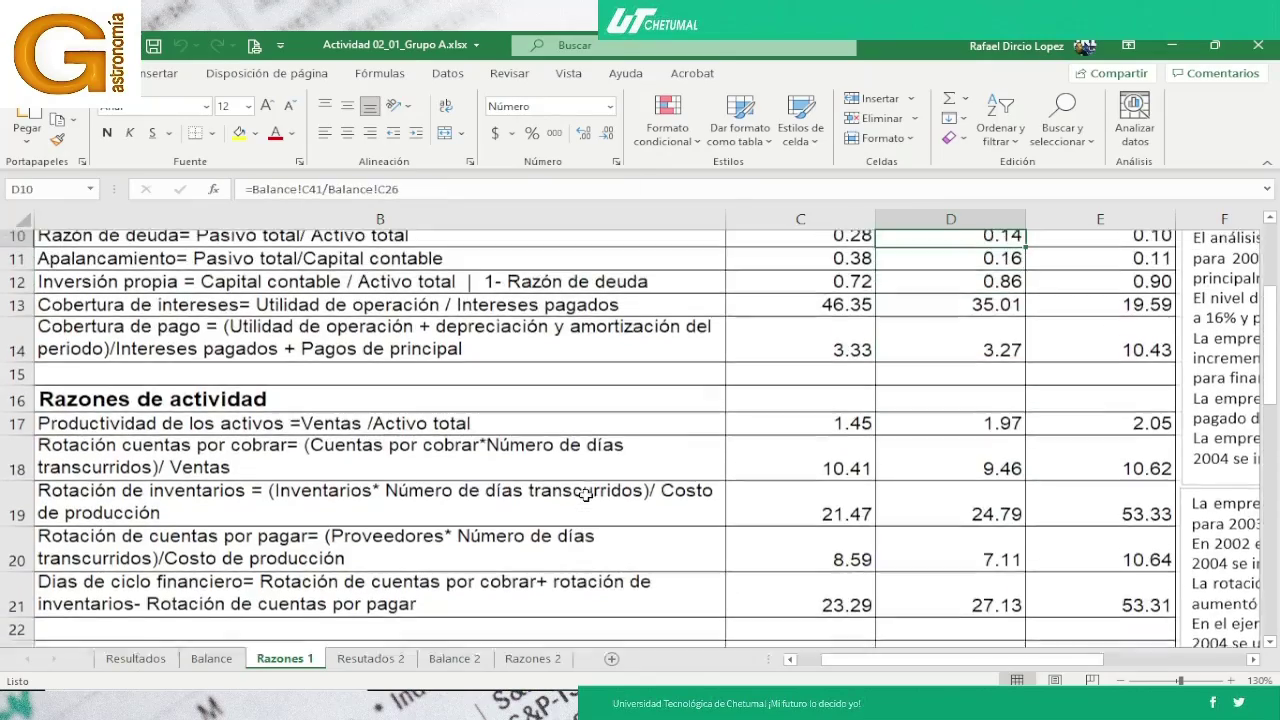
key("Up")
key("Up")
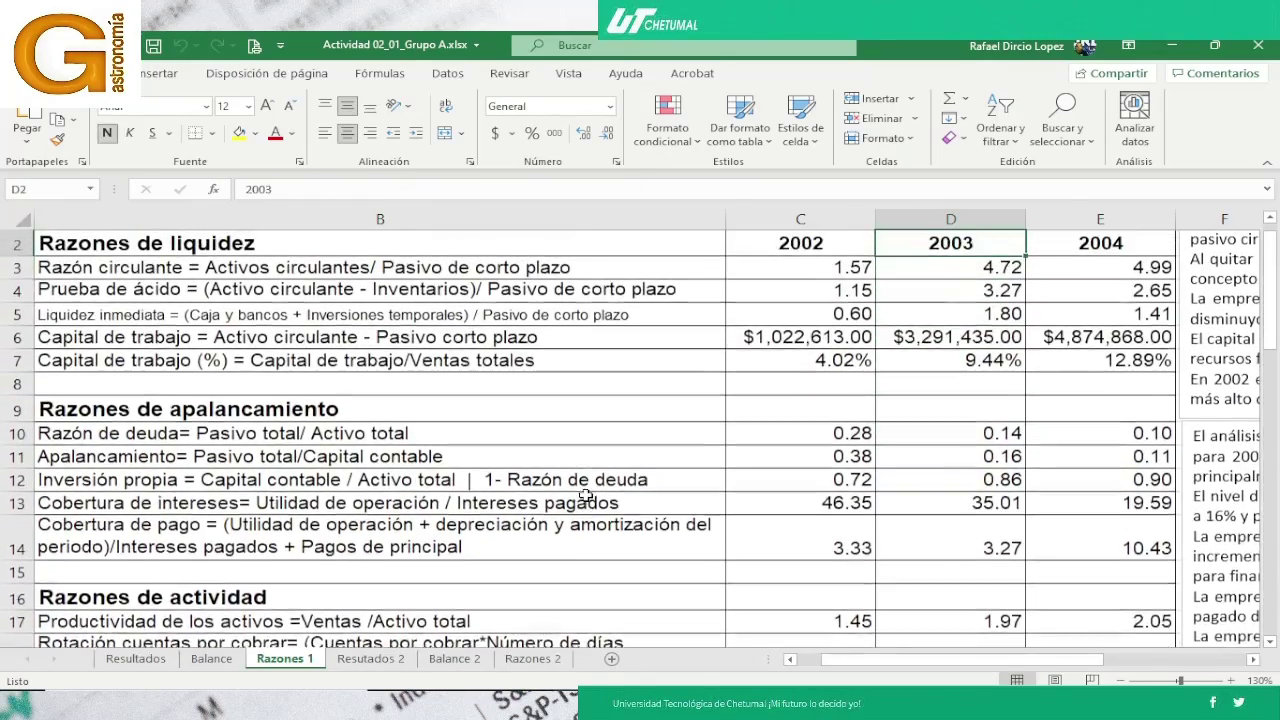
Examine the leverage, activity and profitability ratios on Razones 1 down to the empty Punto de equilibrio section
key("Down")
key("Down")
key("Down")
key("Down")
key("Down")
key("Down")
key("Down")
key("Down")
key("Down")
key("Down")
key("Down")
key("Down")
key("Down")
key("Down")
key("Down")
key("Down")
key("Down")
key("Down")
key("Down")
key("Down")
key("Down")
key("Down")
key("Down")
key("Down")
key("Down")
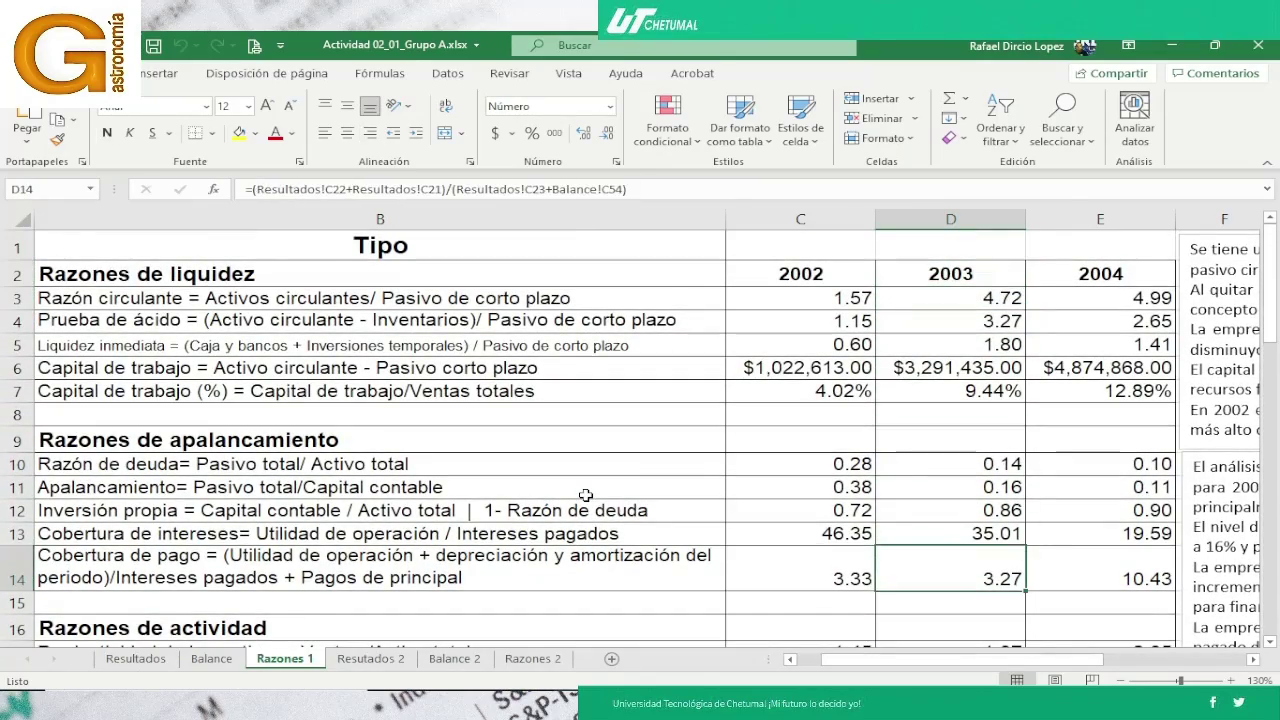
key("Down")
key("Down")
key("Down")
key("Down")
key("Down")
key("Down")
key("Down")
key("Down")
key("Down")
key("Down")
key("Down")
key("Down")
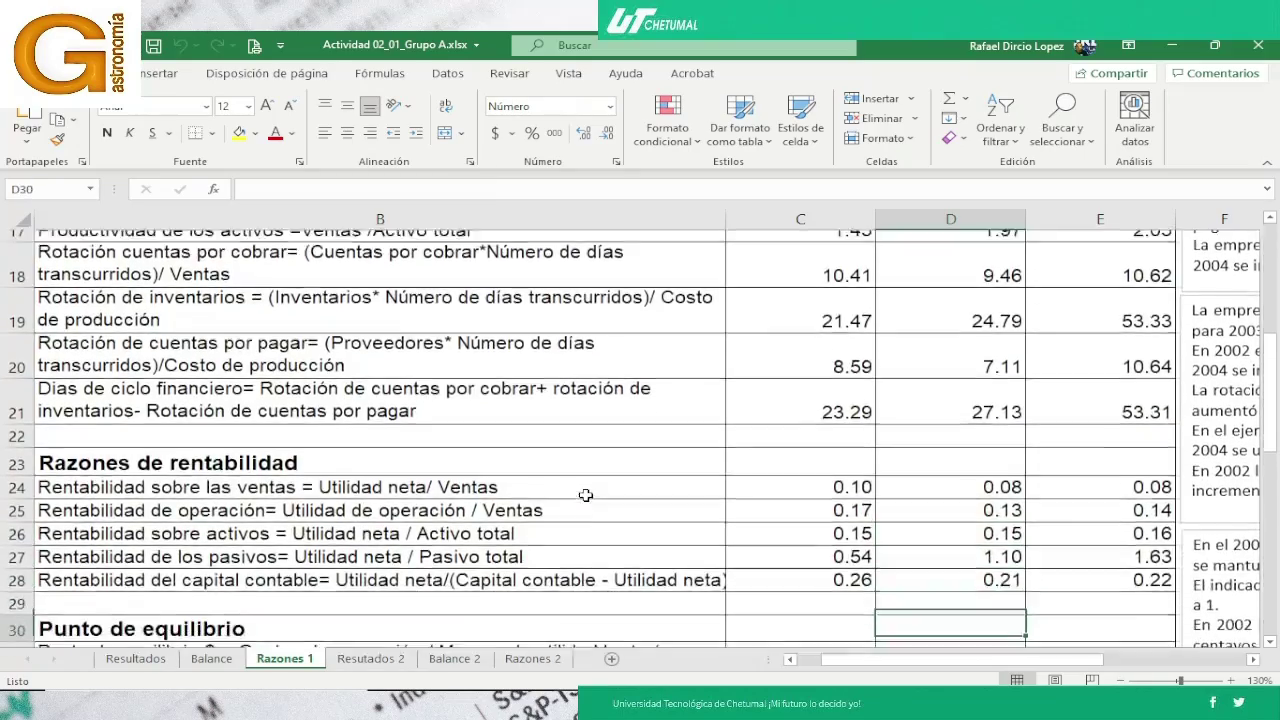
key("Left")
key("Left")
key("Left")
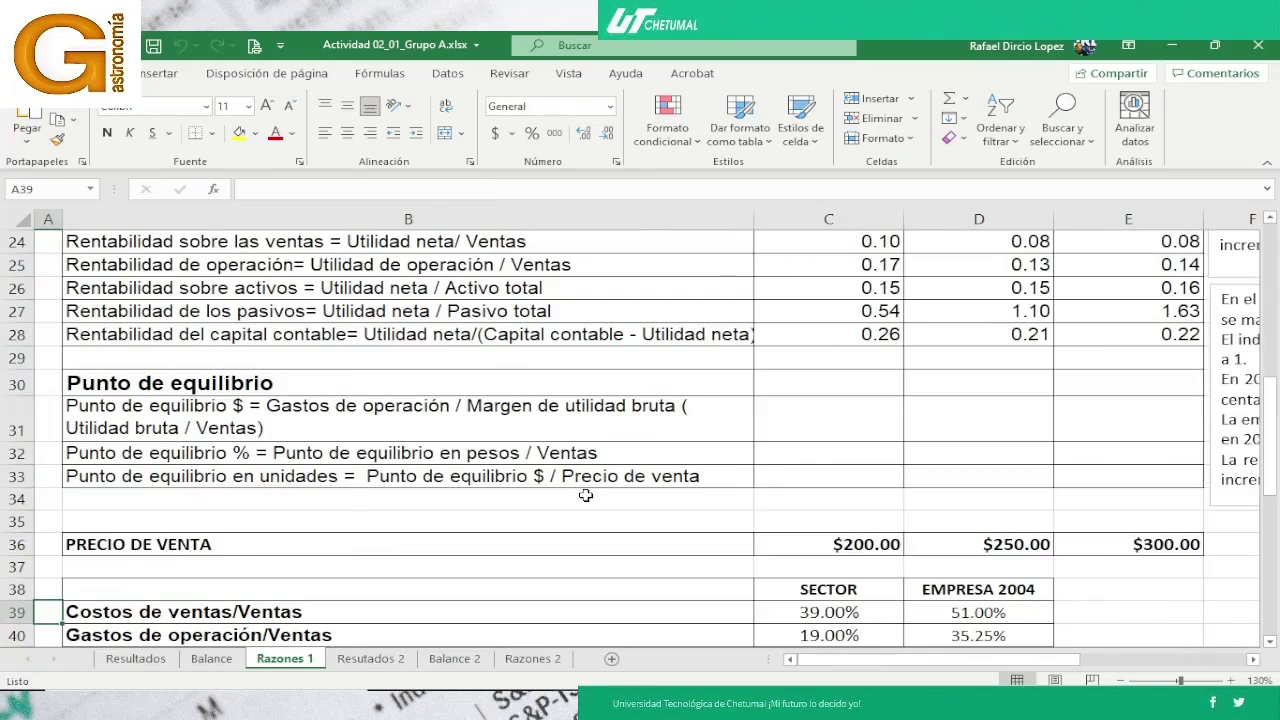
Examine the yearly sale prices in the PRECIO DE VENTA row on Razones 1
key("Up")
key("Up")
key("Up")
key("Right")
key("Right")
key("Right")
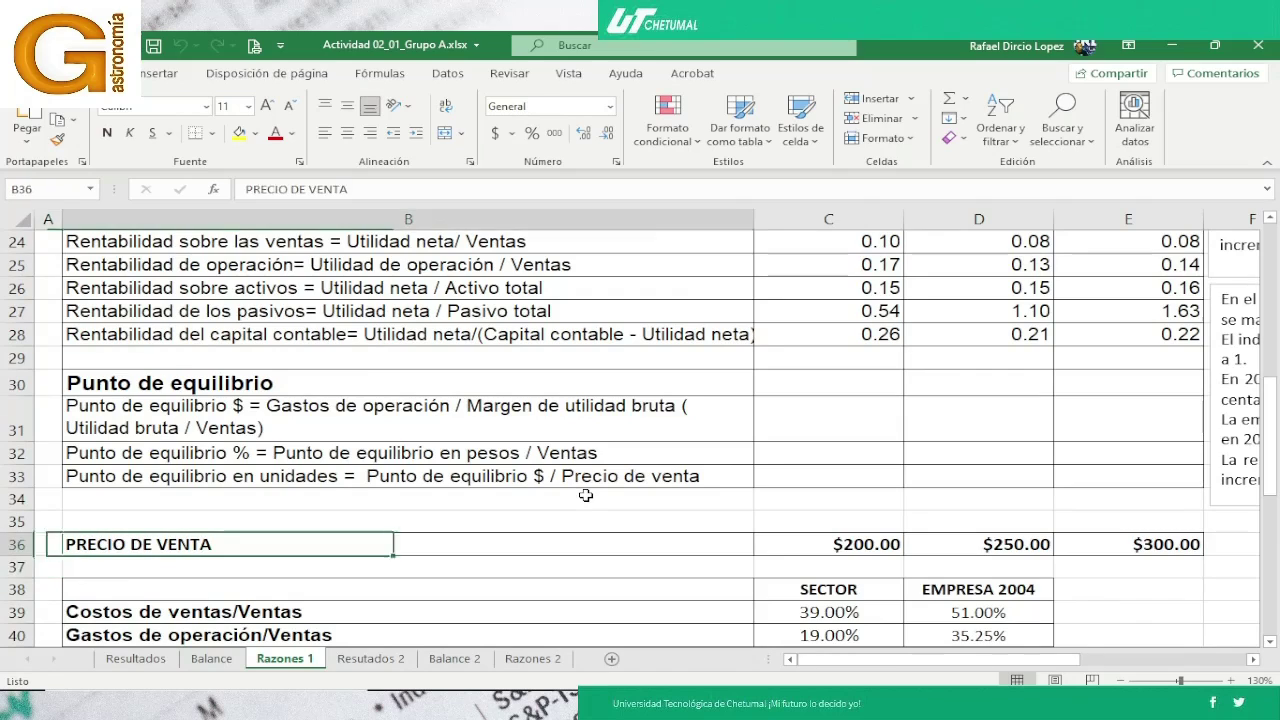
key("Right")
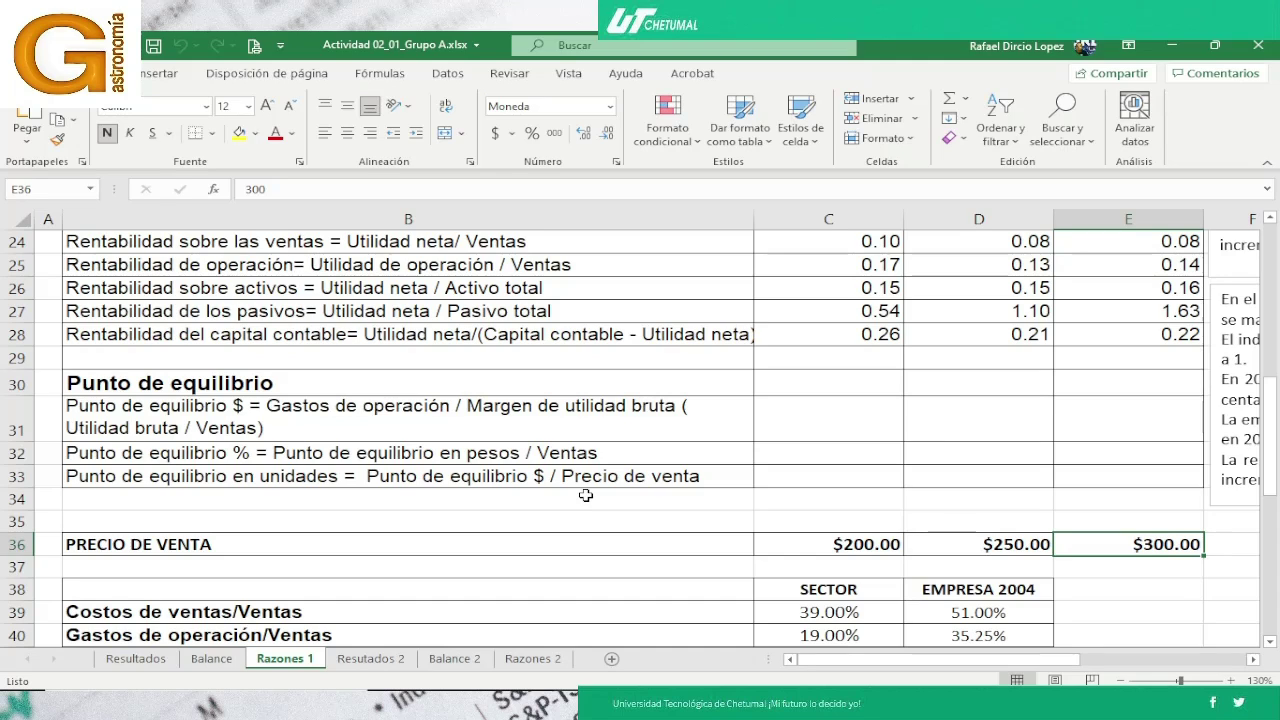
key("Home")
key("Right")
key("Right")
key("Right")
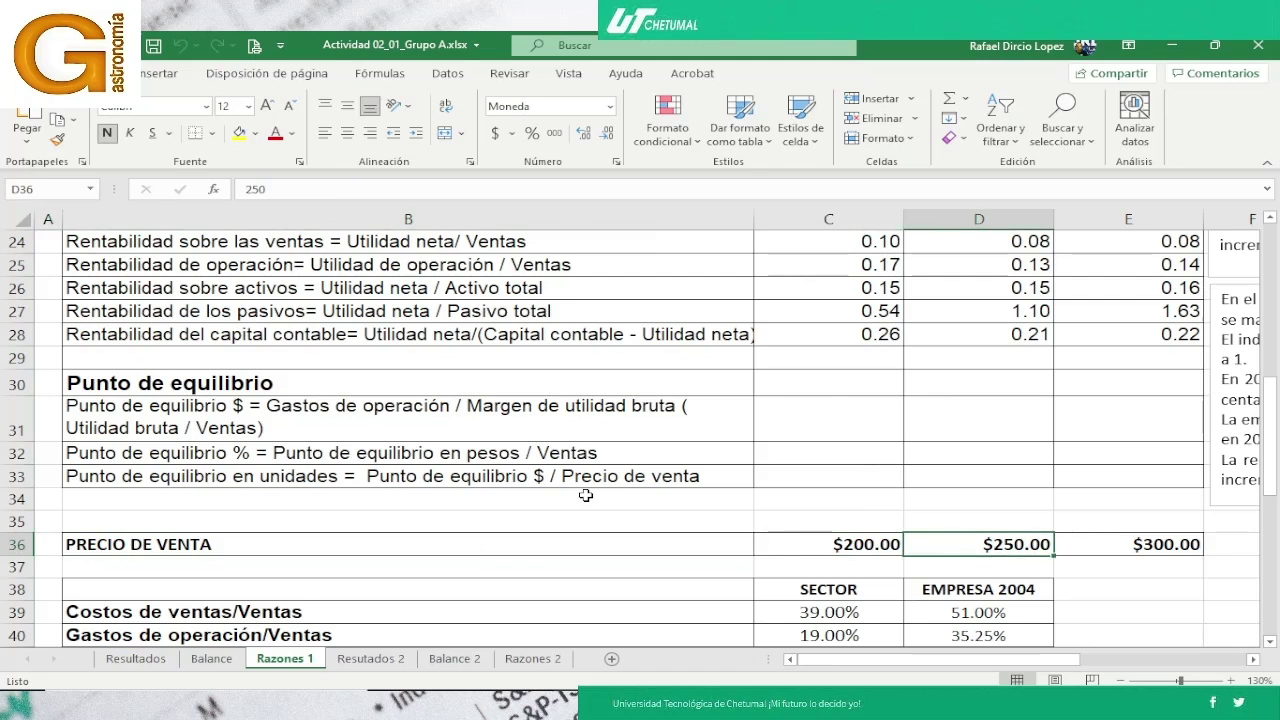
key("Right")
key("Left")
key("Left")
key("Left")
key("Left")
key("Left")
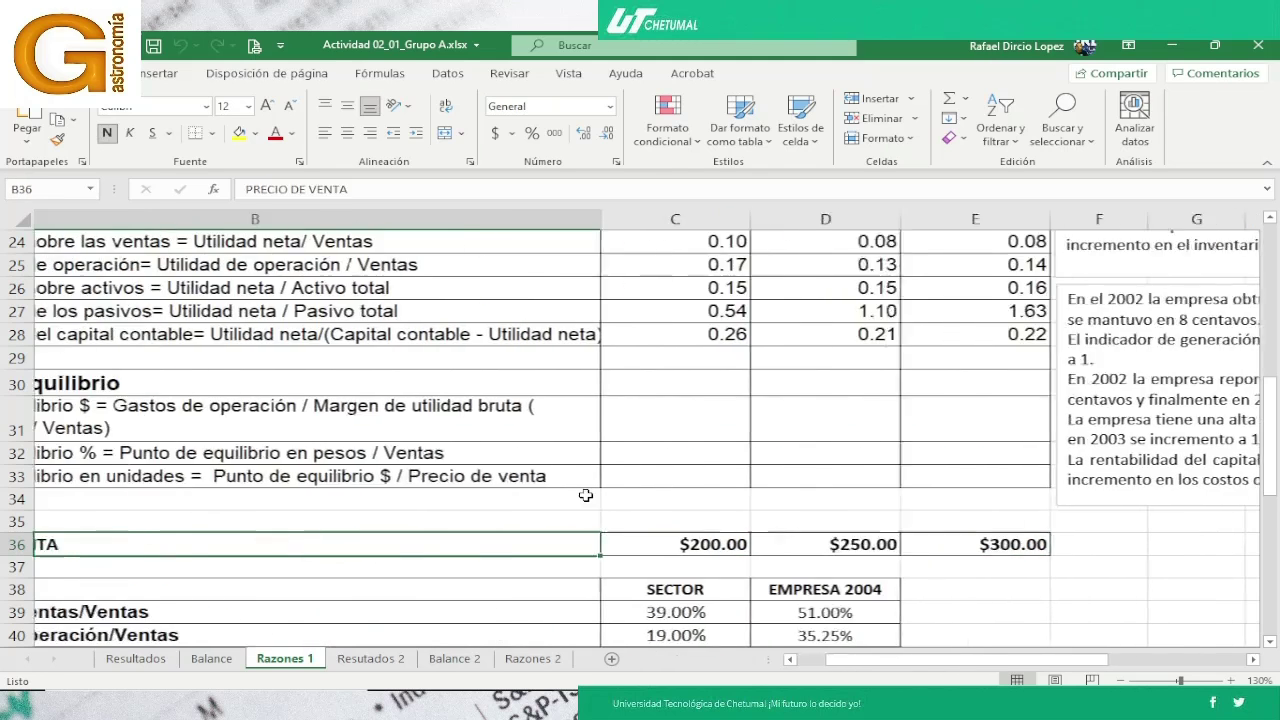
Check the Google Meet call for participant messages and return to the Grupo A workbook in Excel
mouse_move(530, 677)
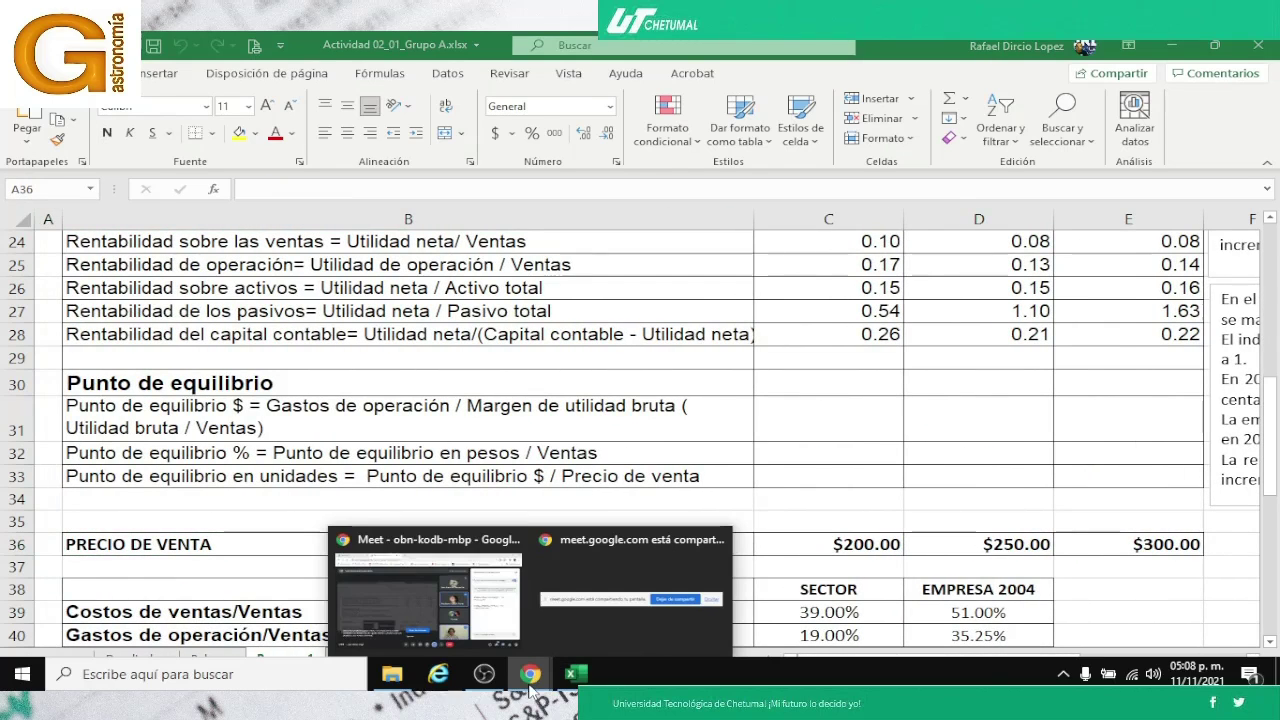
left_click(485, 630)
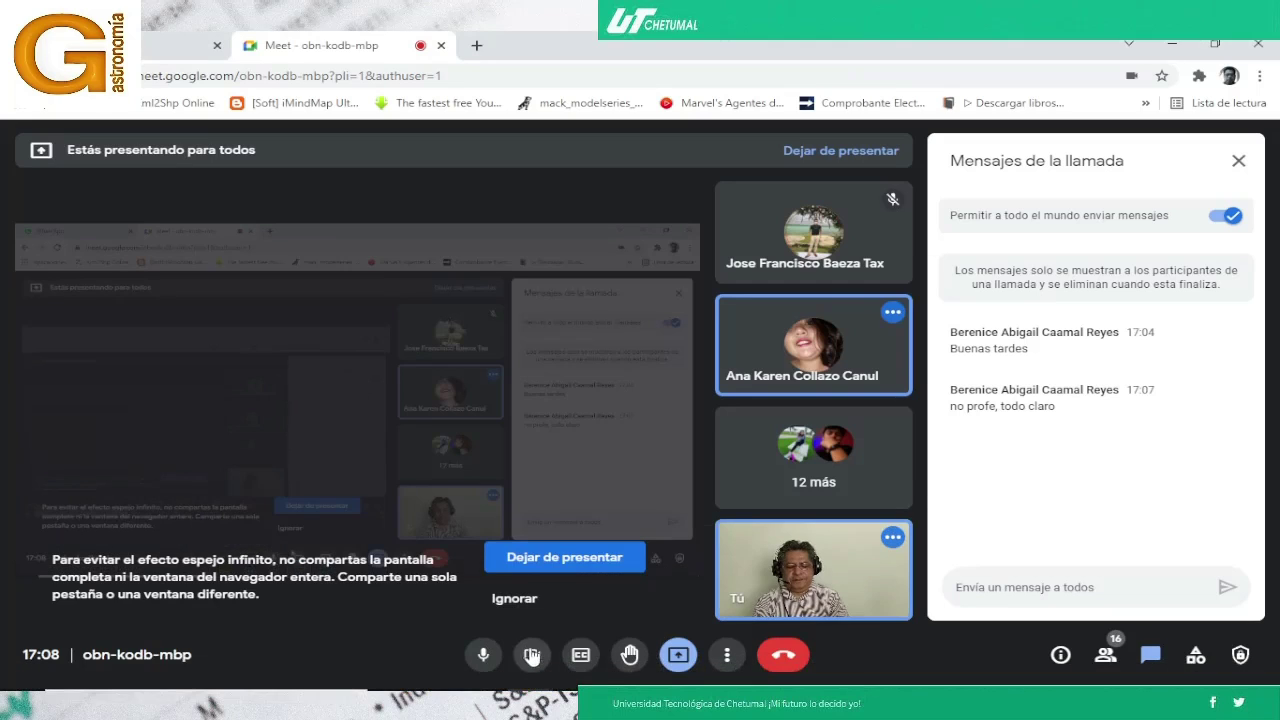
mouse_move(575, 677)
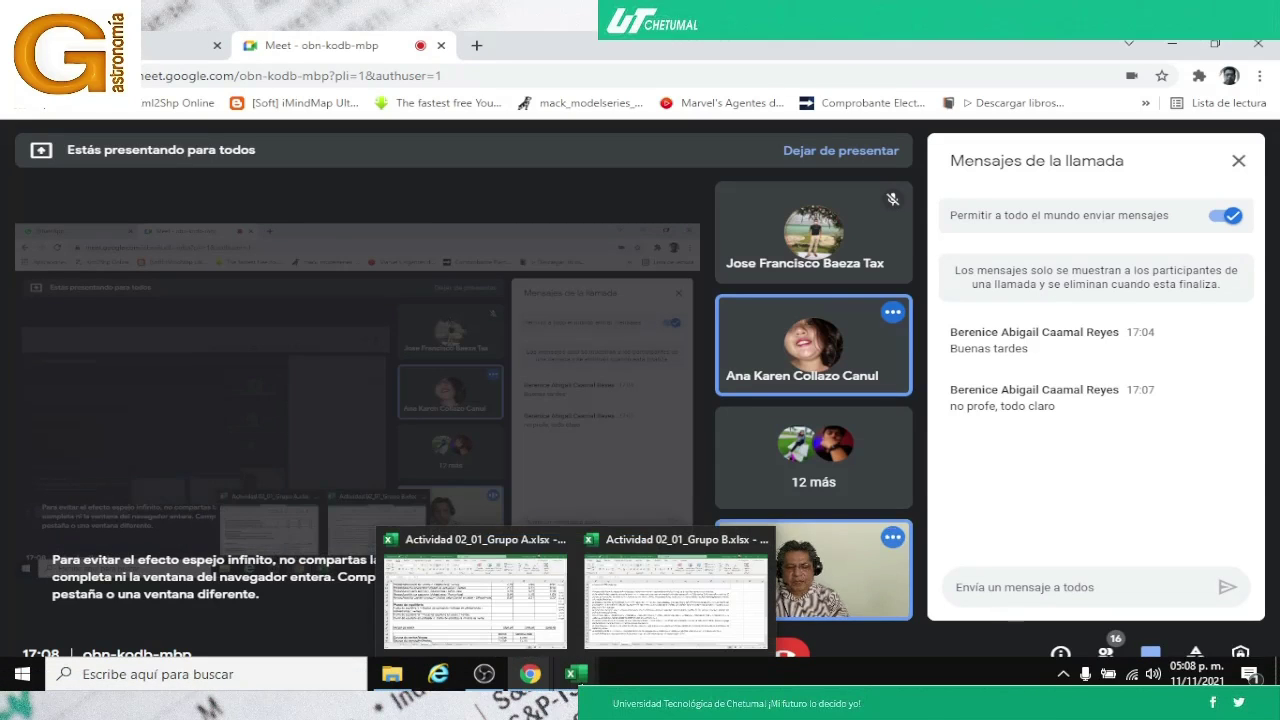
left_click(518, 612)
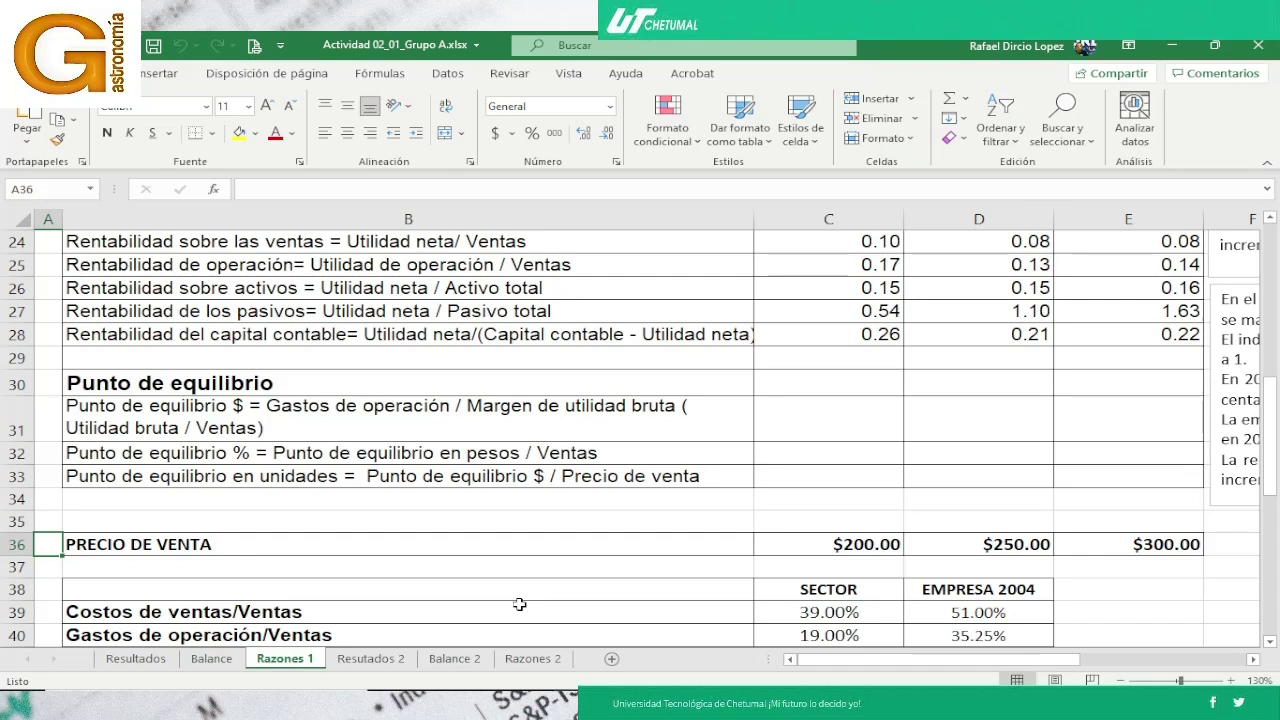
Admit the person waiting to join the Google Meet call and return to the Grupo A workbook in Excel
key("alt+Tab")
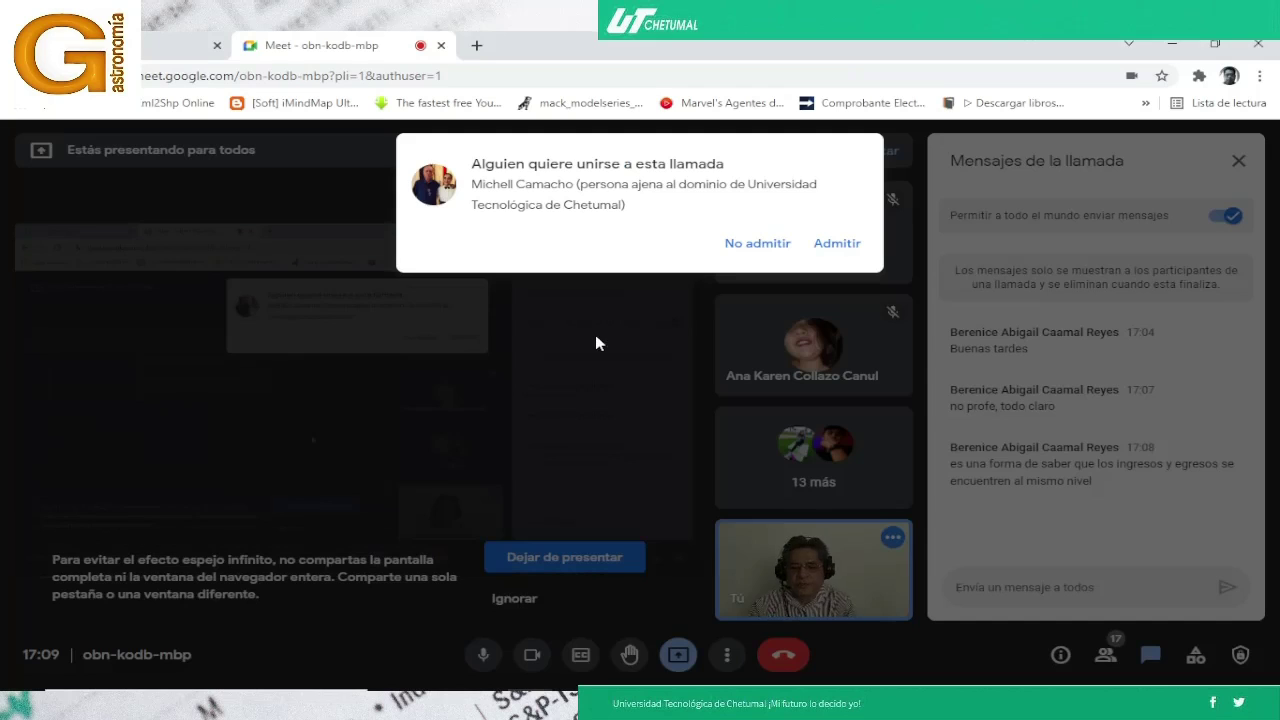
left_click(828, 248)
key("alt+Tab")
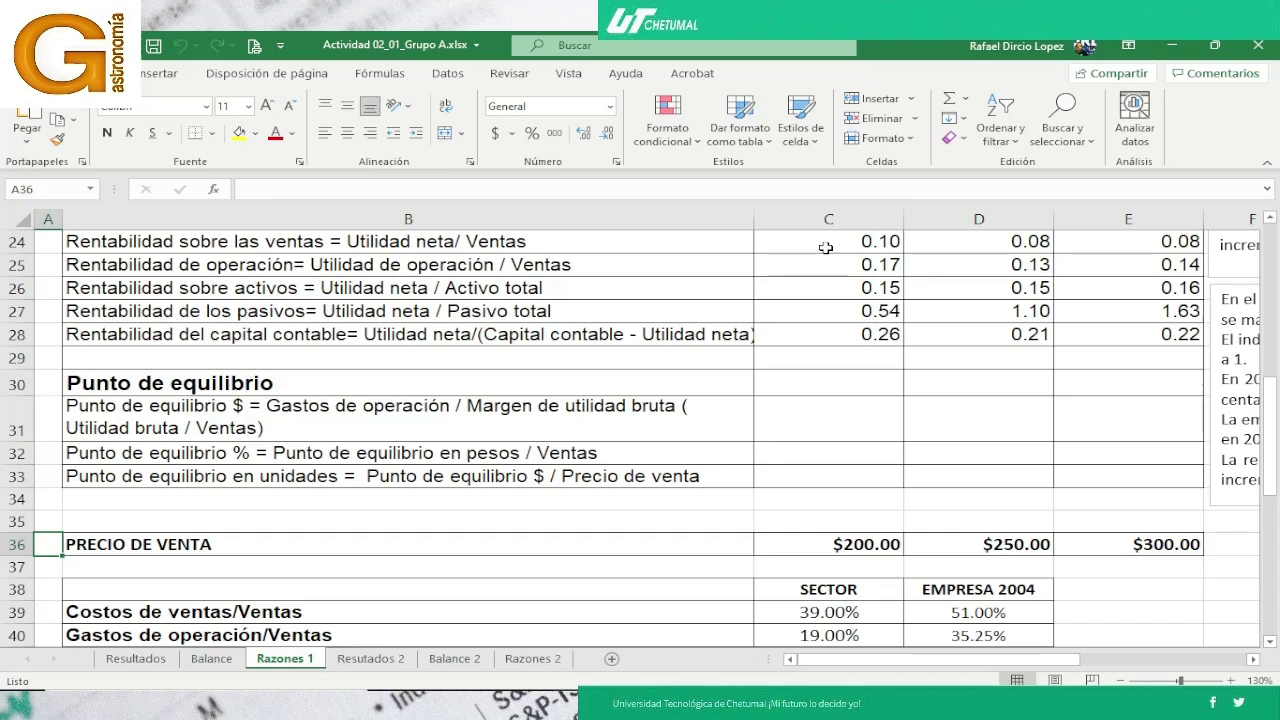
Calculate the 2002 break-even point in pesos in C31 of Razones 1 with =Resultados!B11/(Resultados!B10/Resultados!B5)
left_click(812, 418)
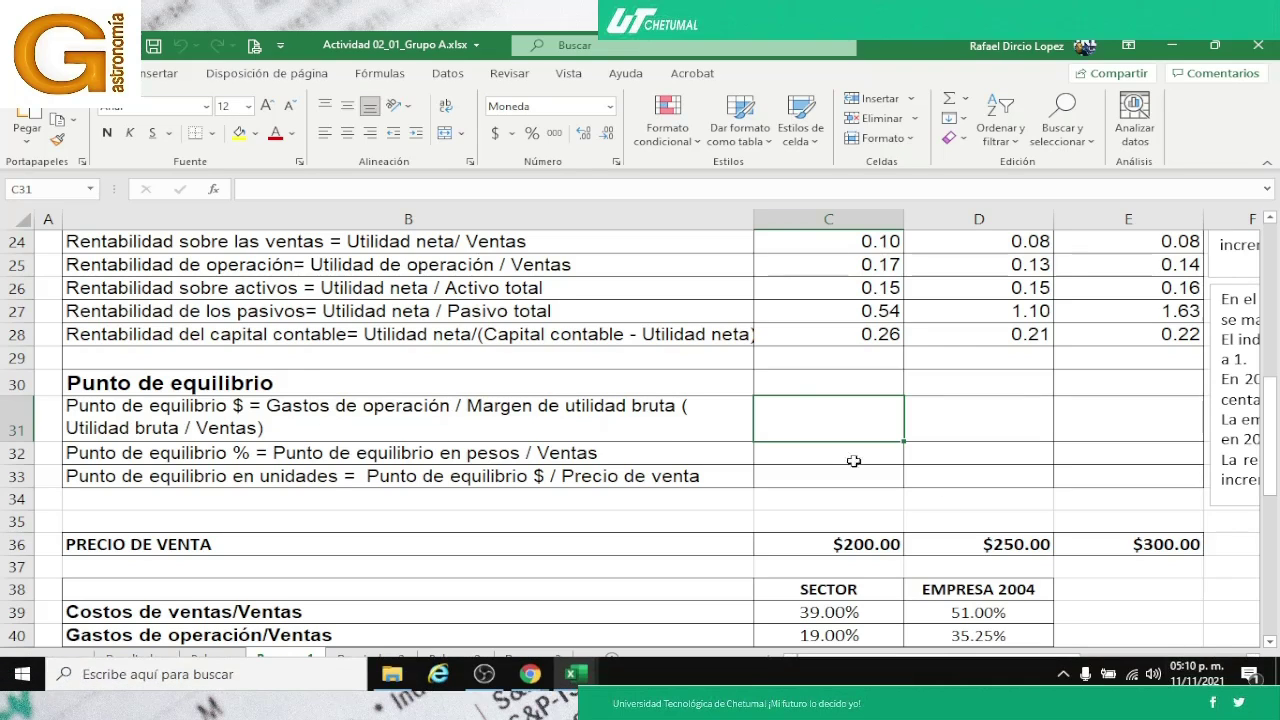
type("=")
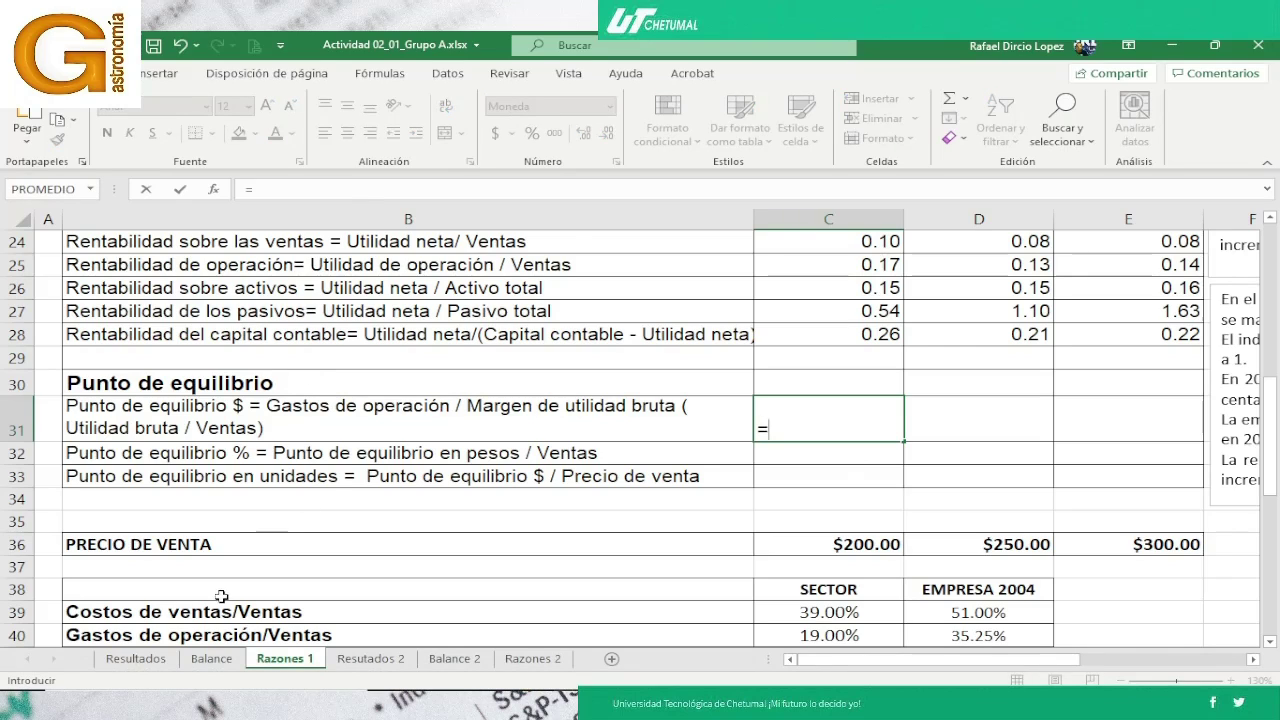
left_click(140, 660)
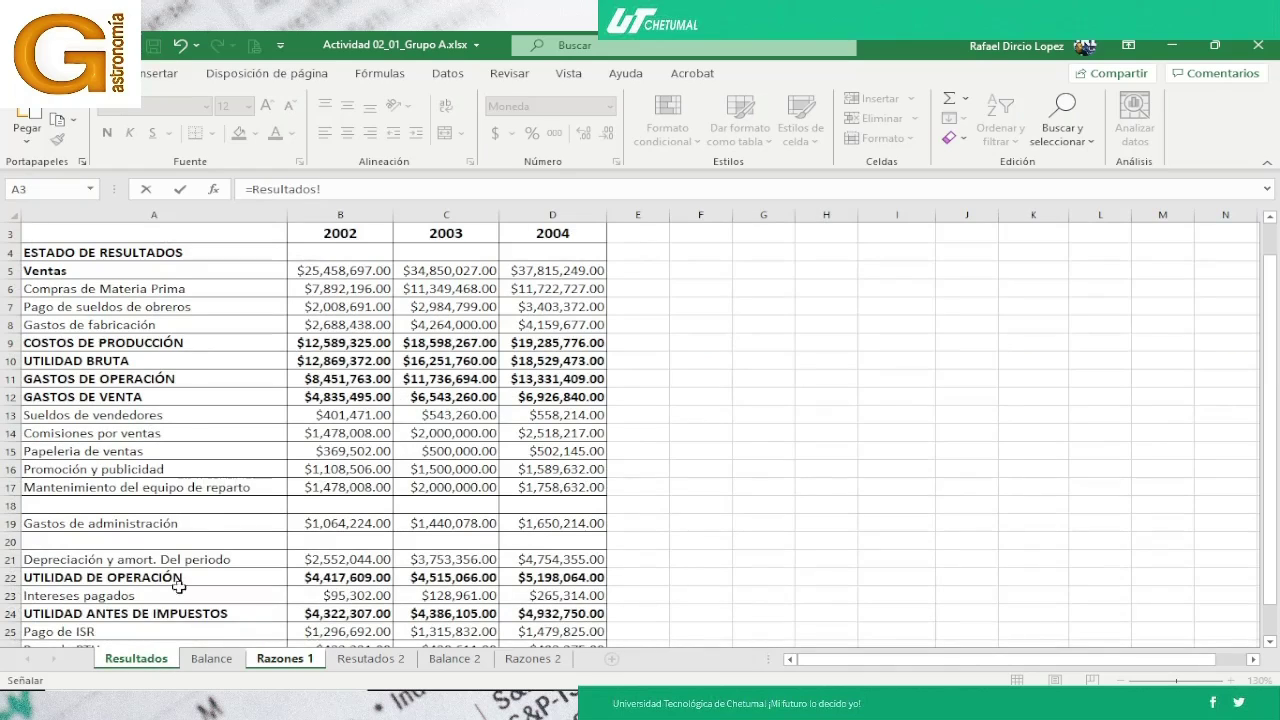
left_click(310, 381)
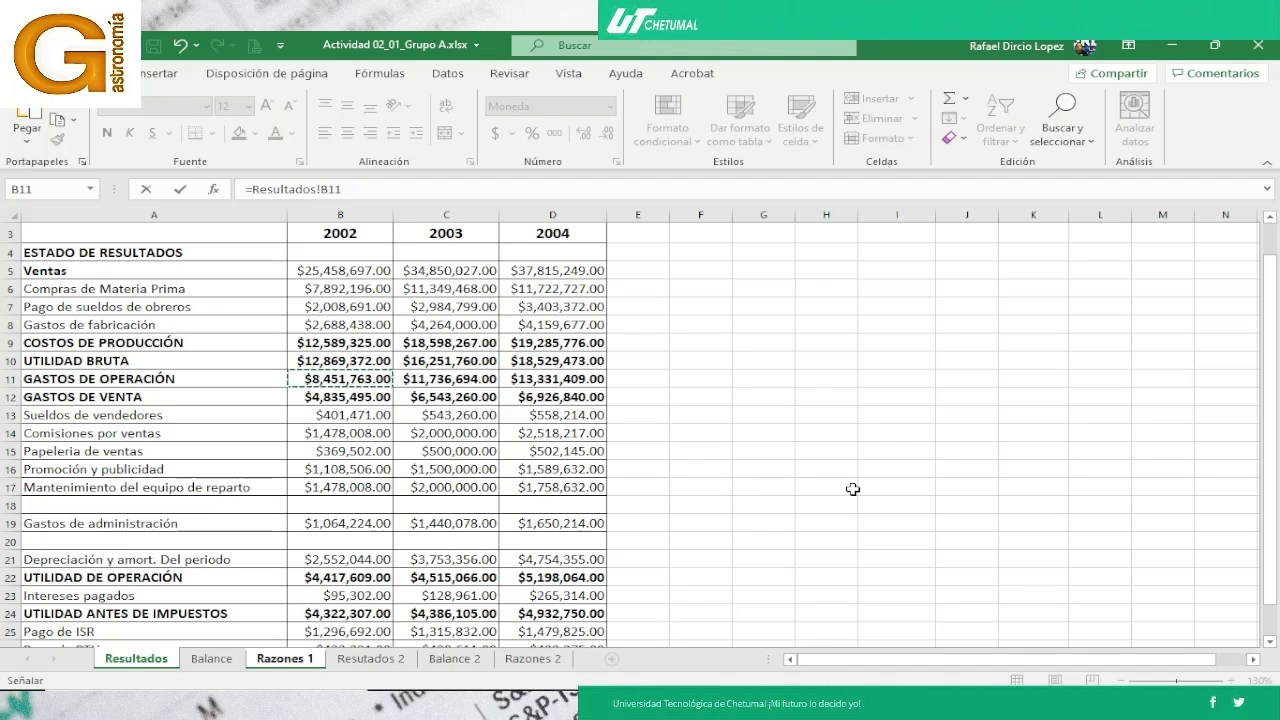
type("/(")
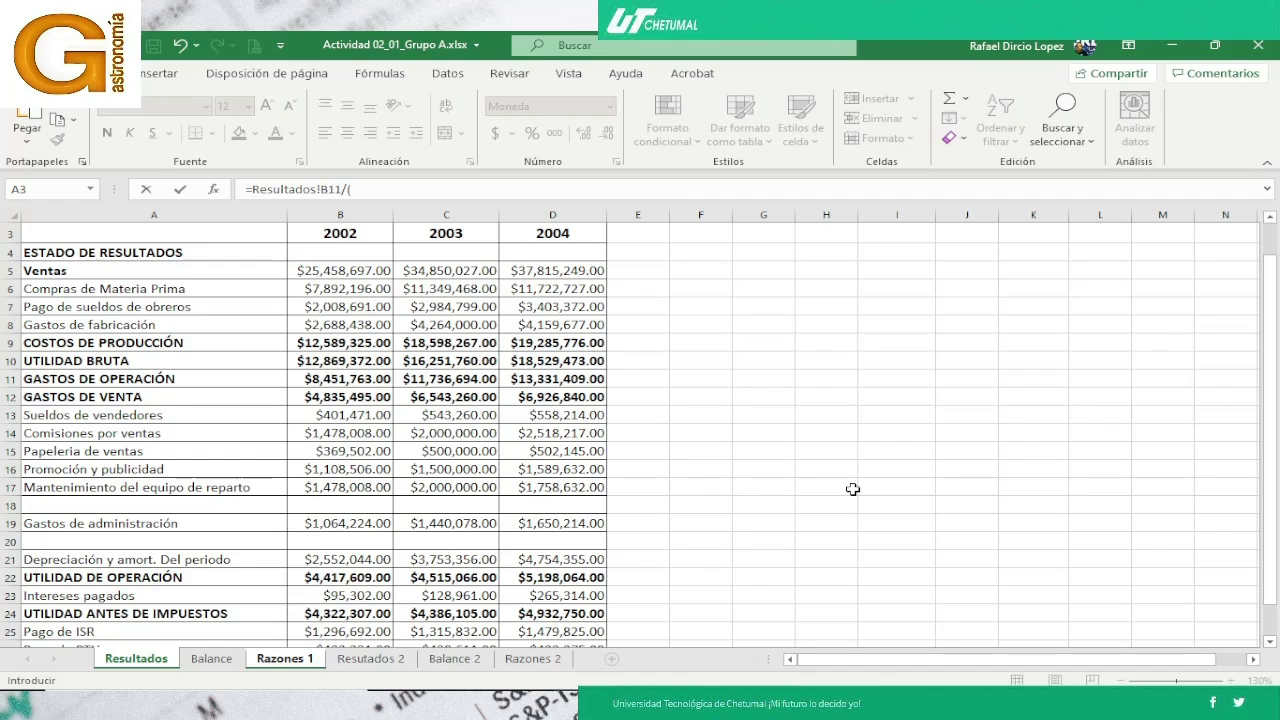
left_click(328, 361)
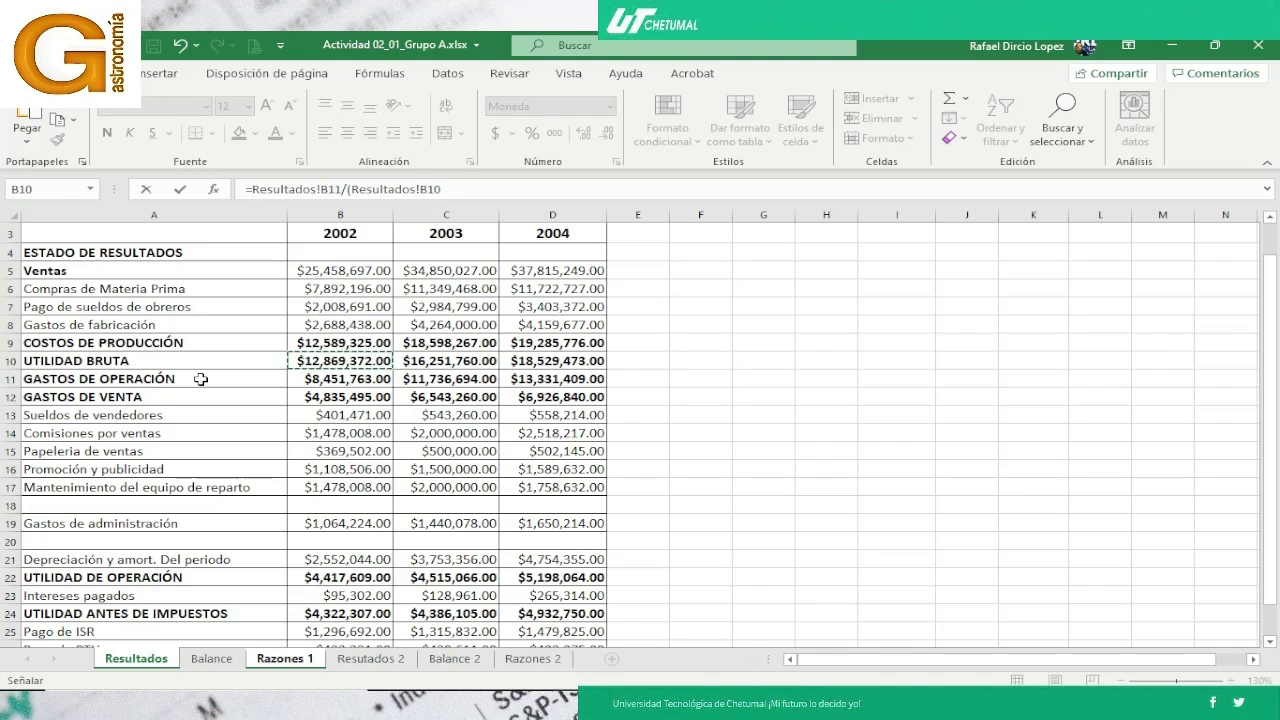
type("/")
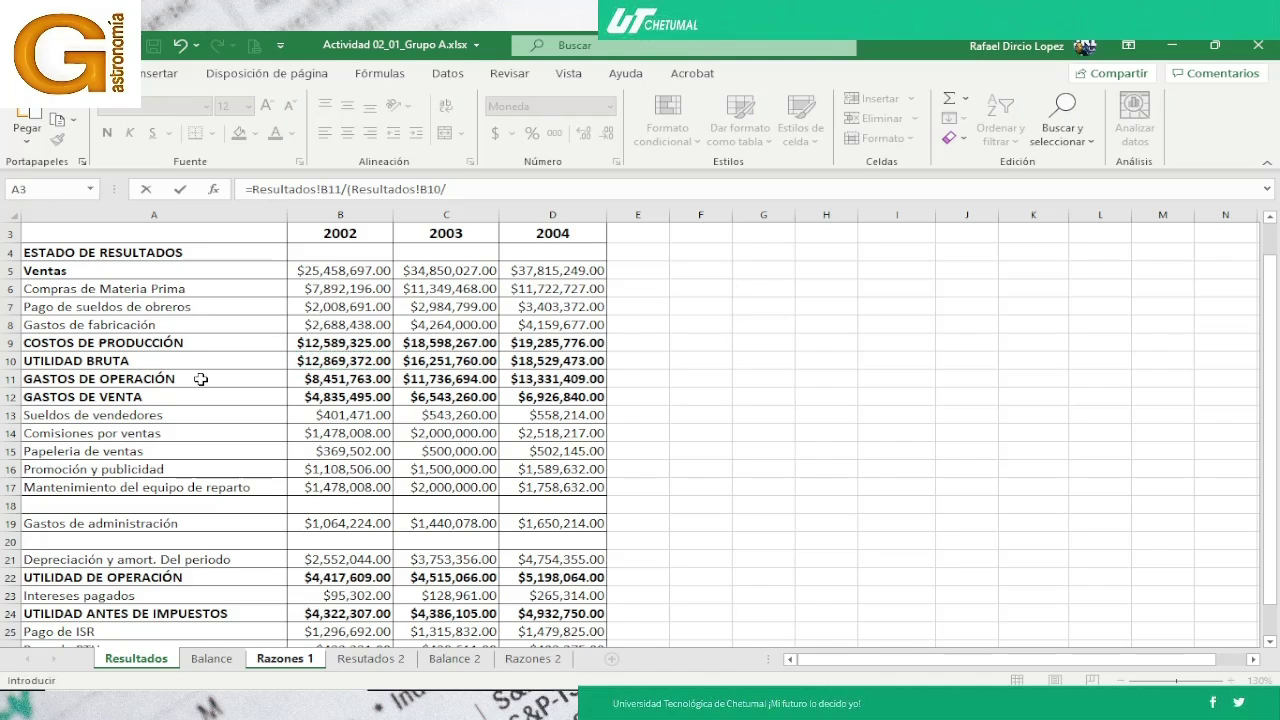
left_click(312, 272)
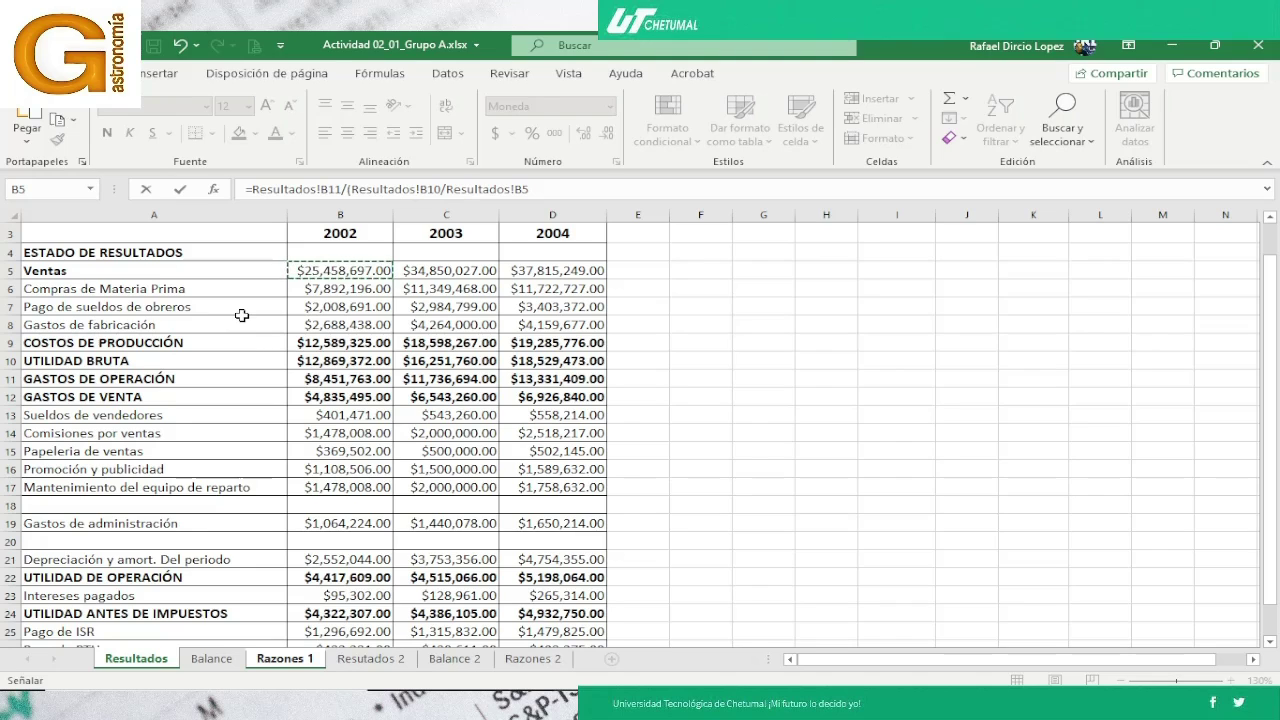
type(")")
key("Return")
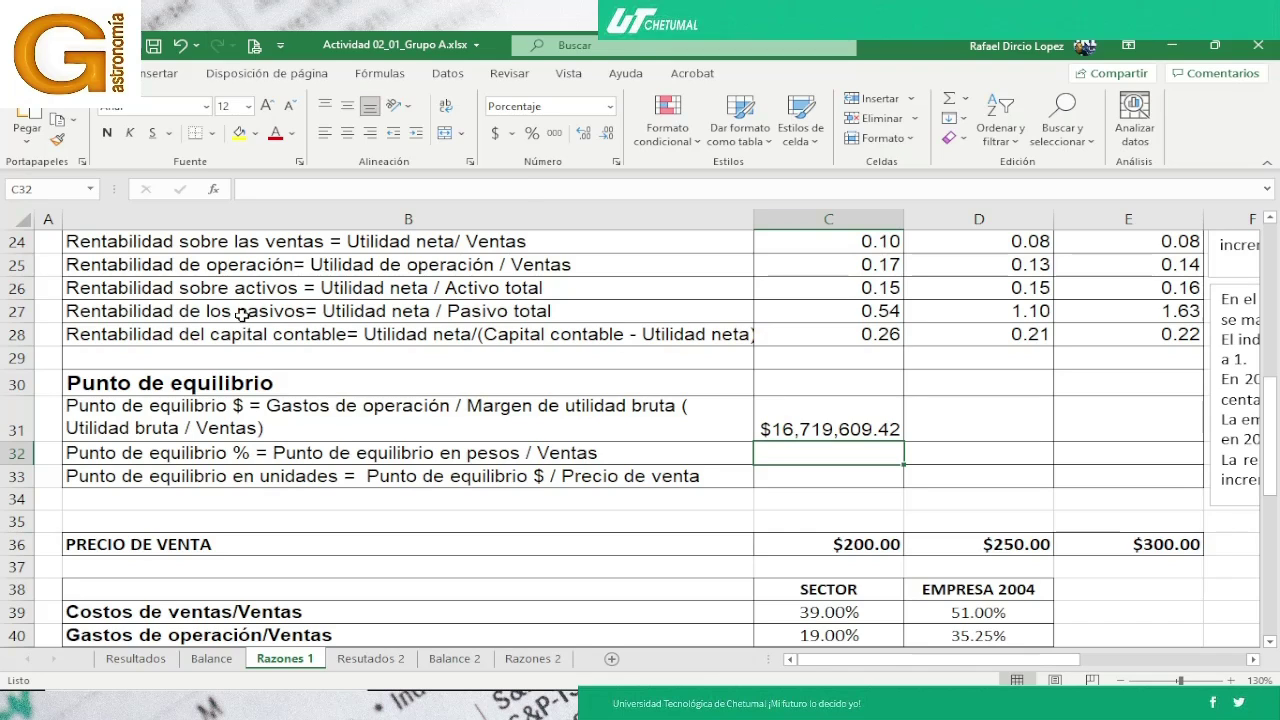
Copy the break-even formula from C31 to D31:E31 for 2003 and 2004 and review the row's cells
key("Up")
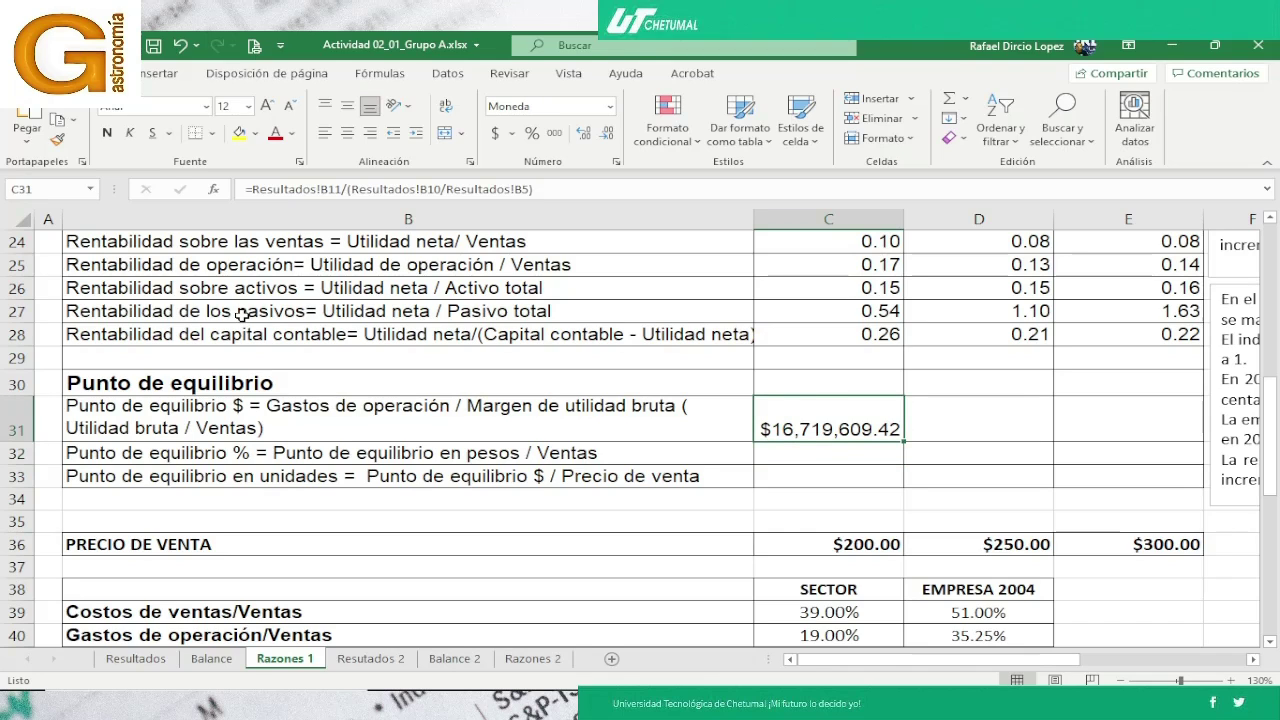
key("ctrl+c")
key("Right")
key("shift+Right")
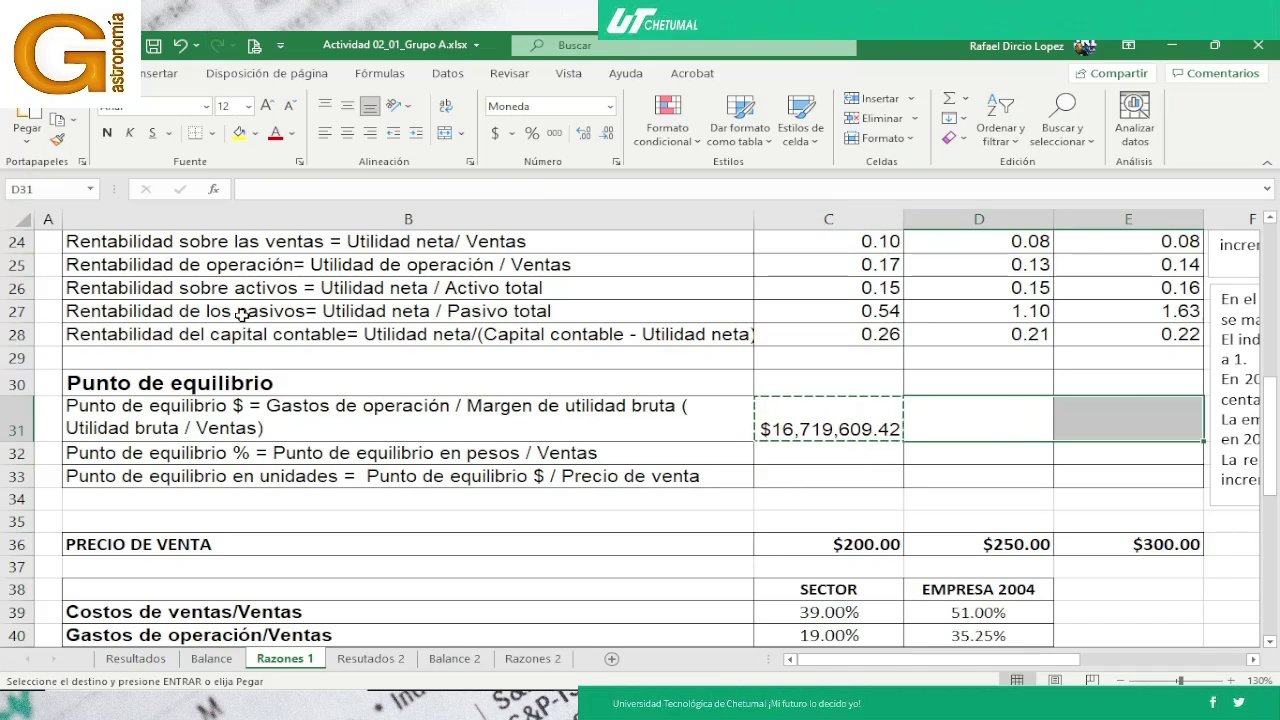
key("Return")
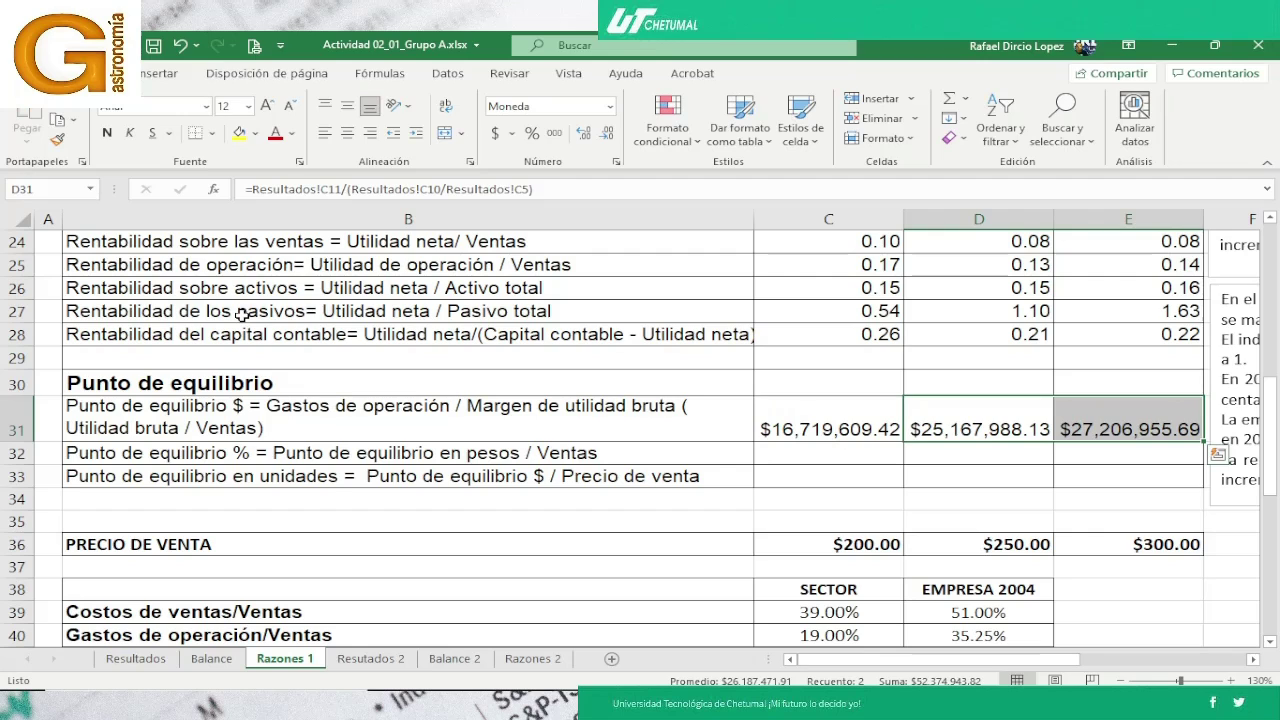
key("shift+Left")
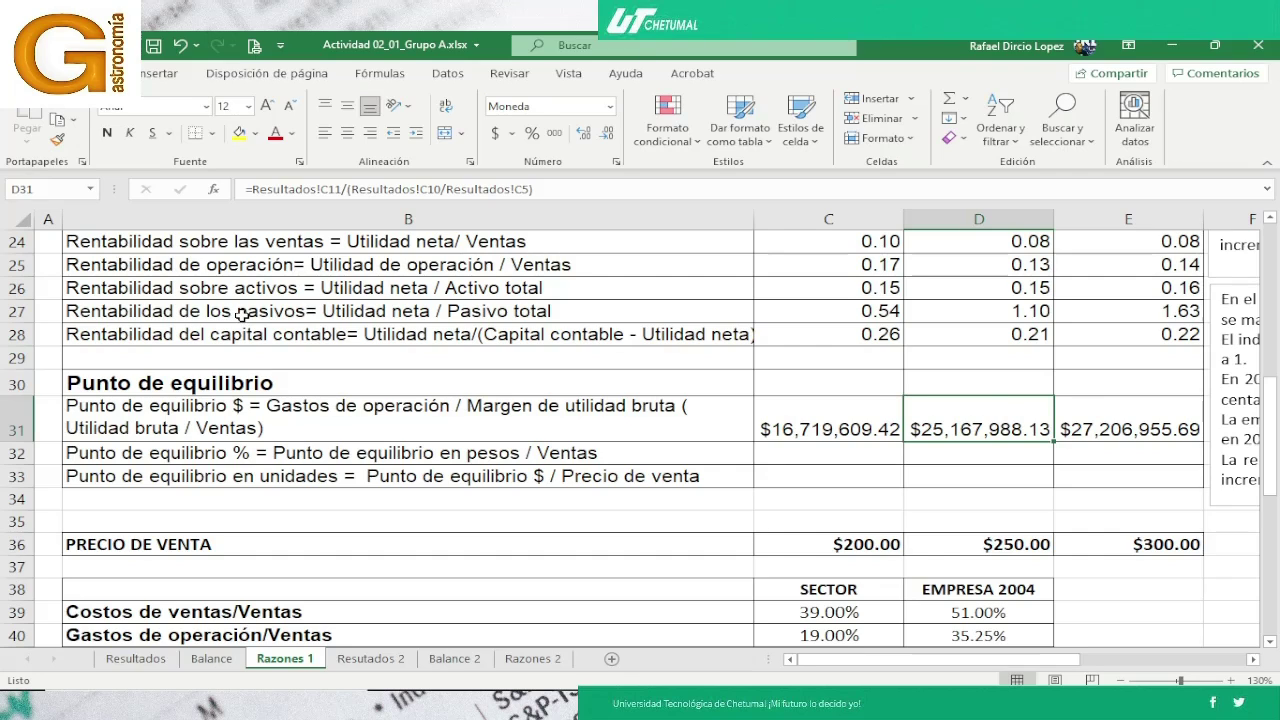
key("Right")
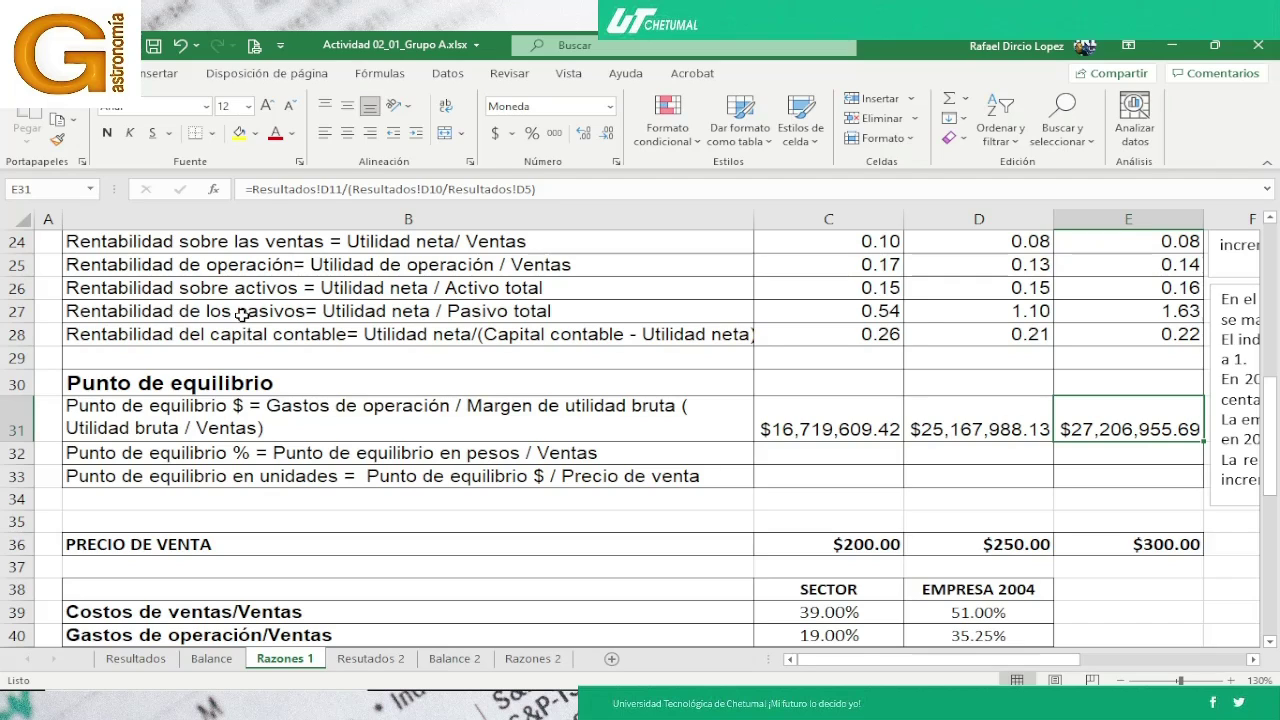
key("Left")
key("Left")
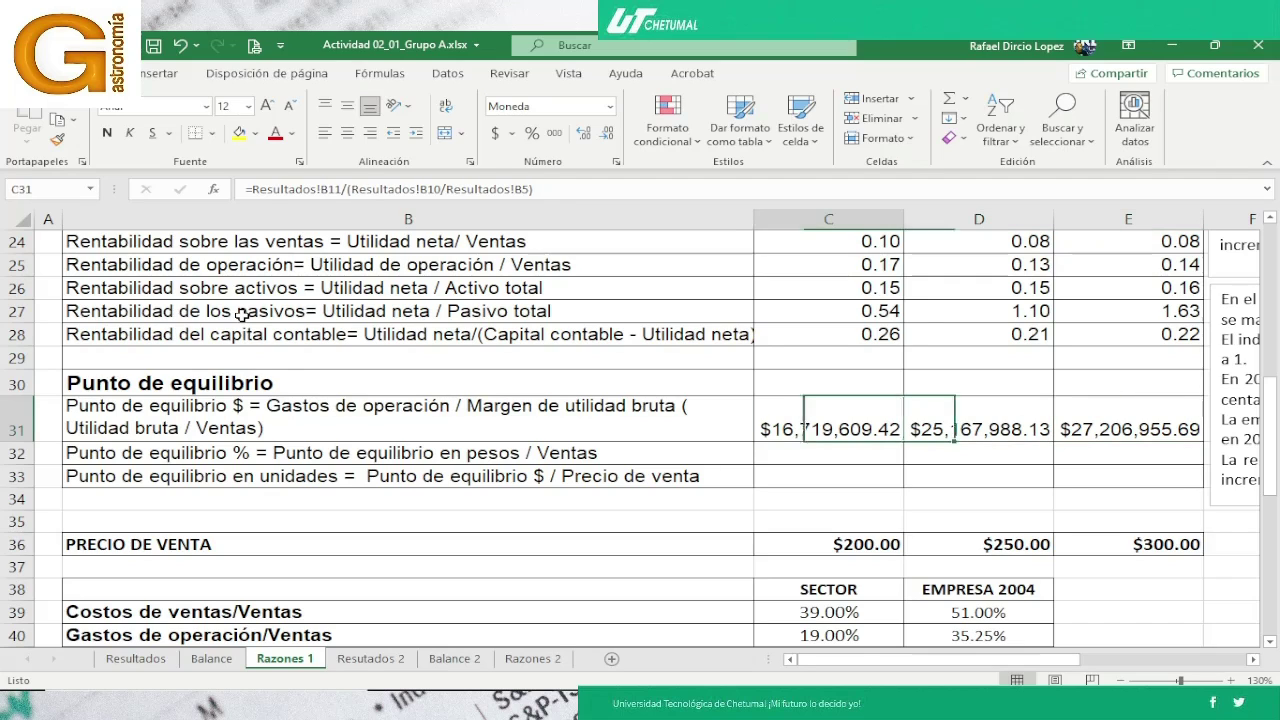
Examine the 2002 break-even formula in C31, displaying its references to operating expenses, gross profit and sales
key("F2")
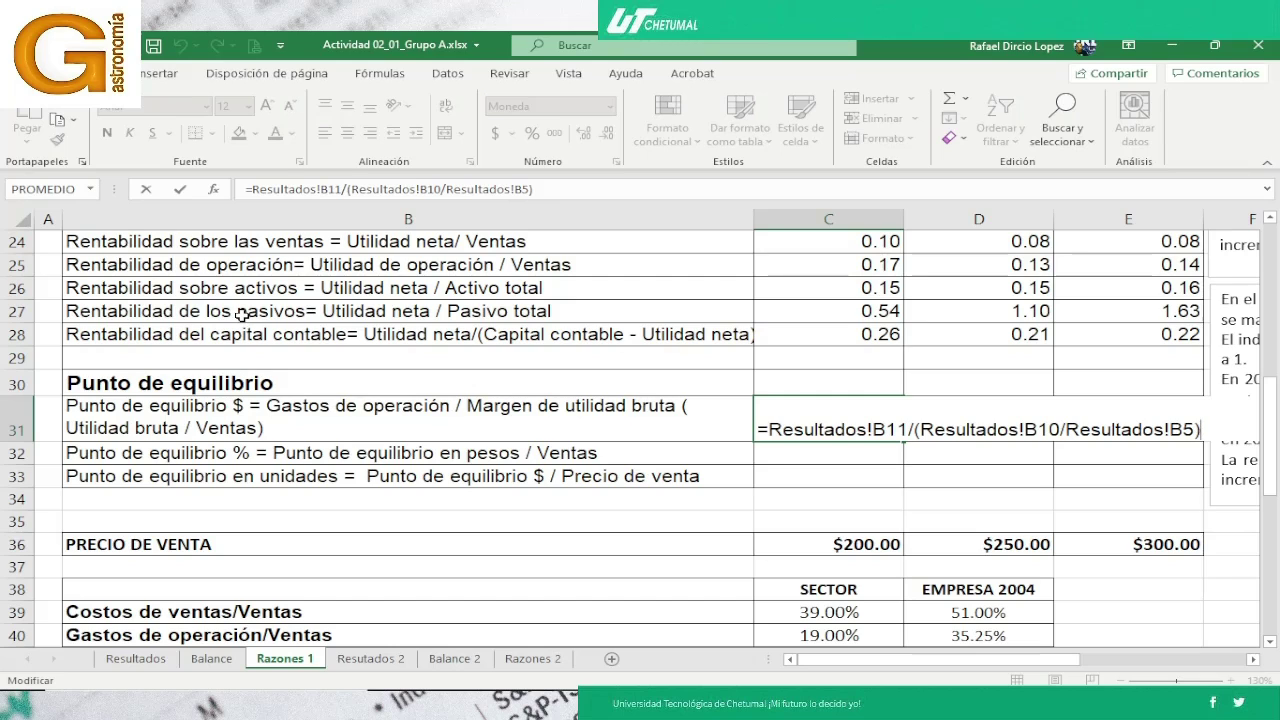
key("Return")
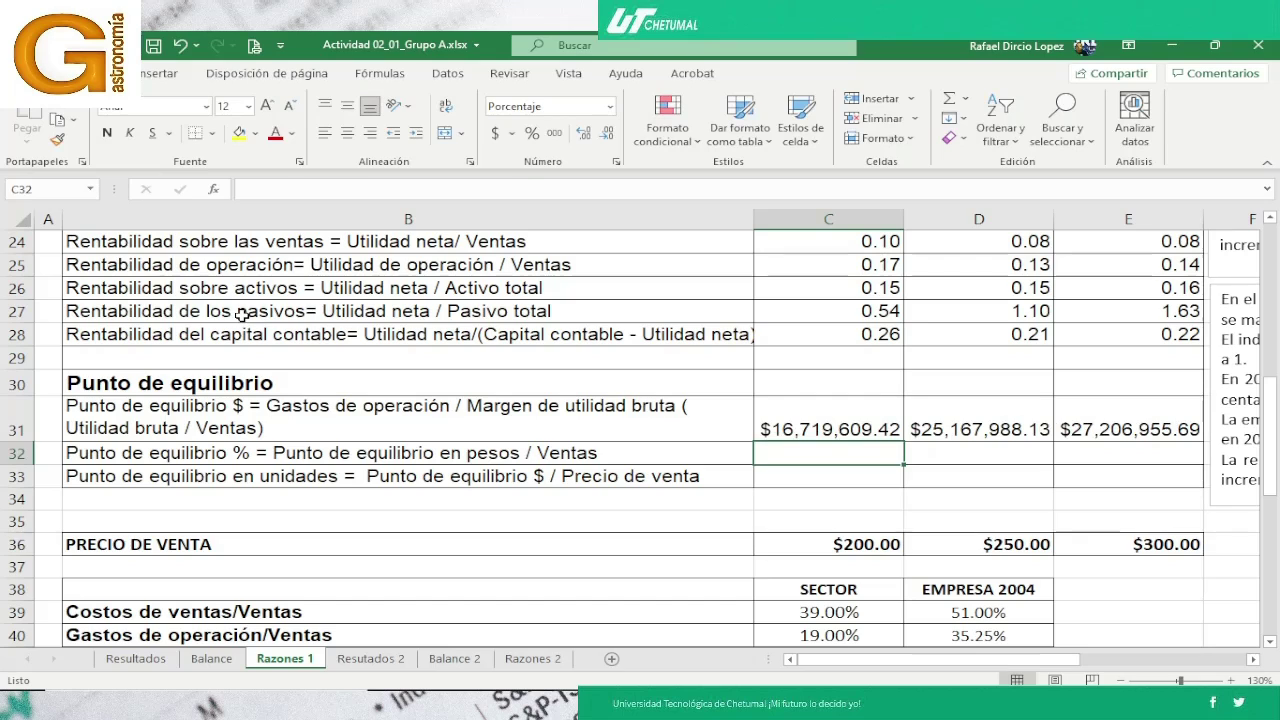
key("Up")
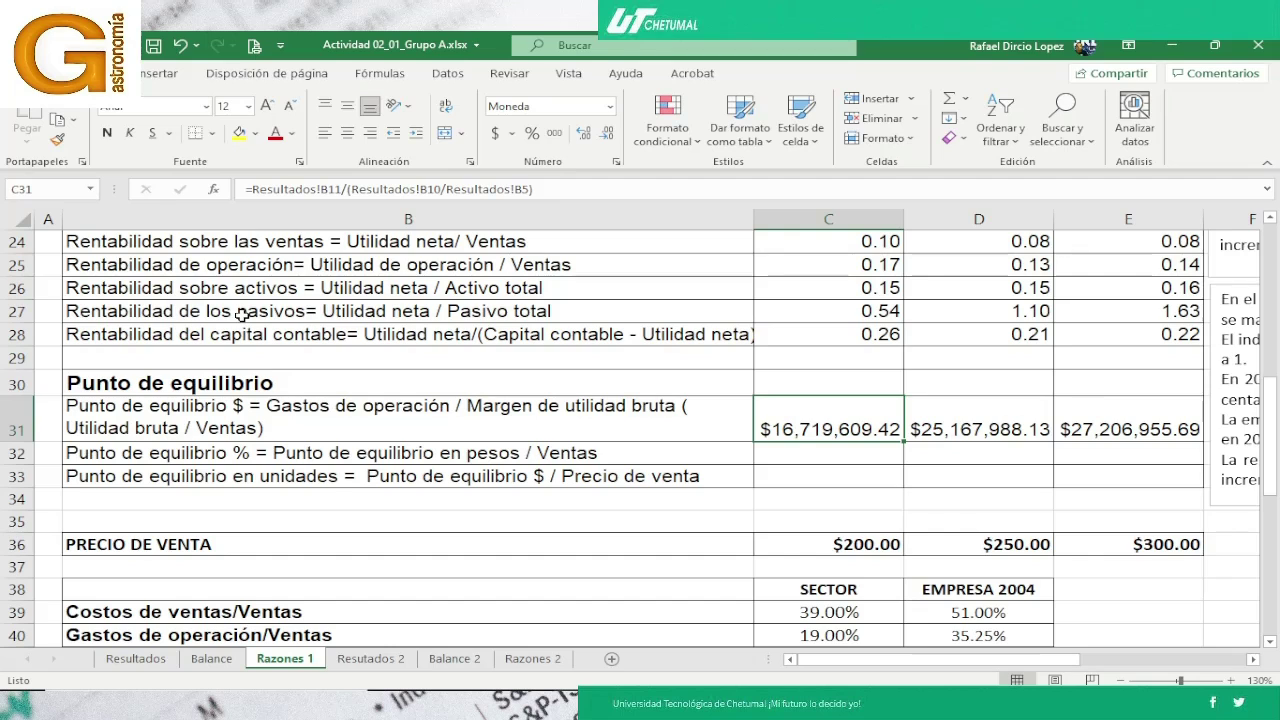
key("F2")
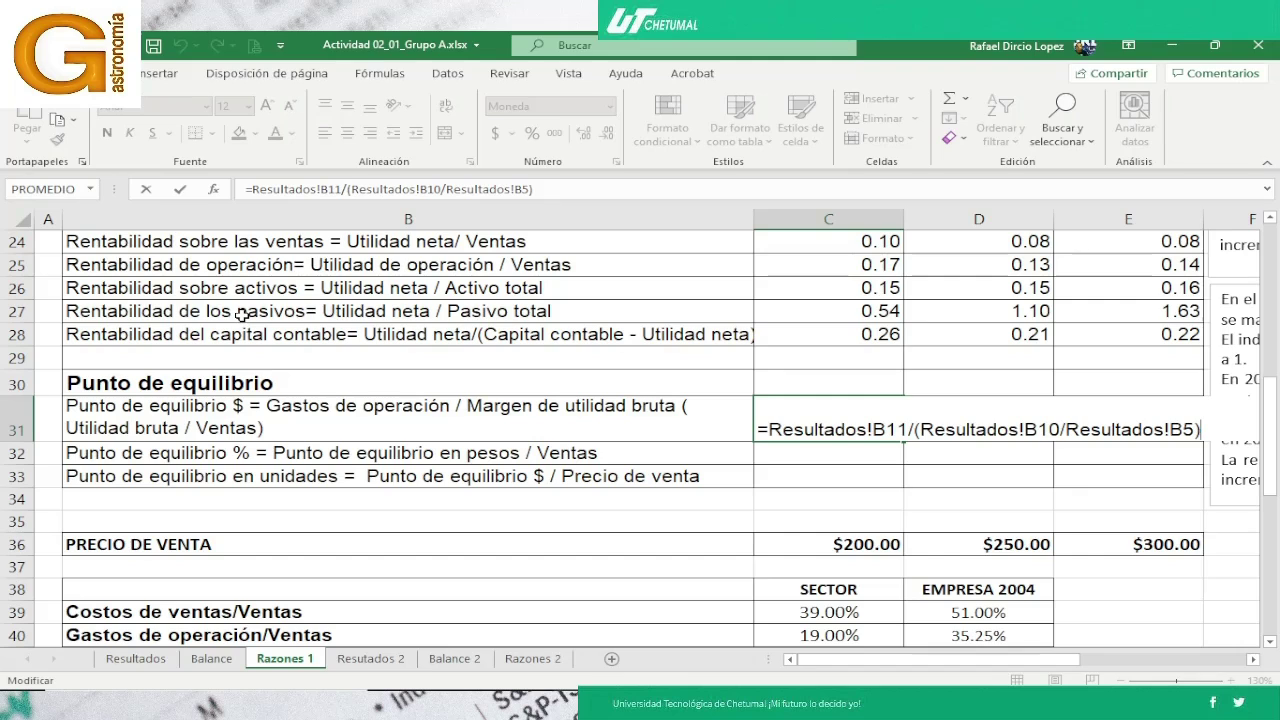
key("Return")
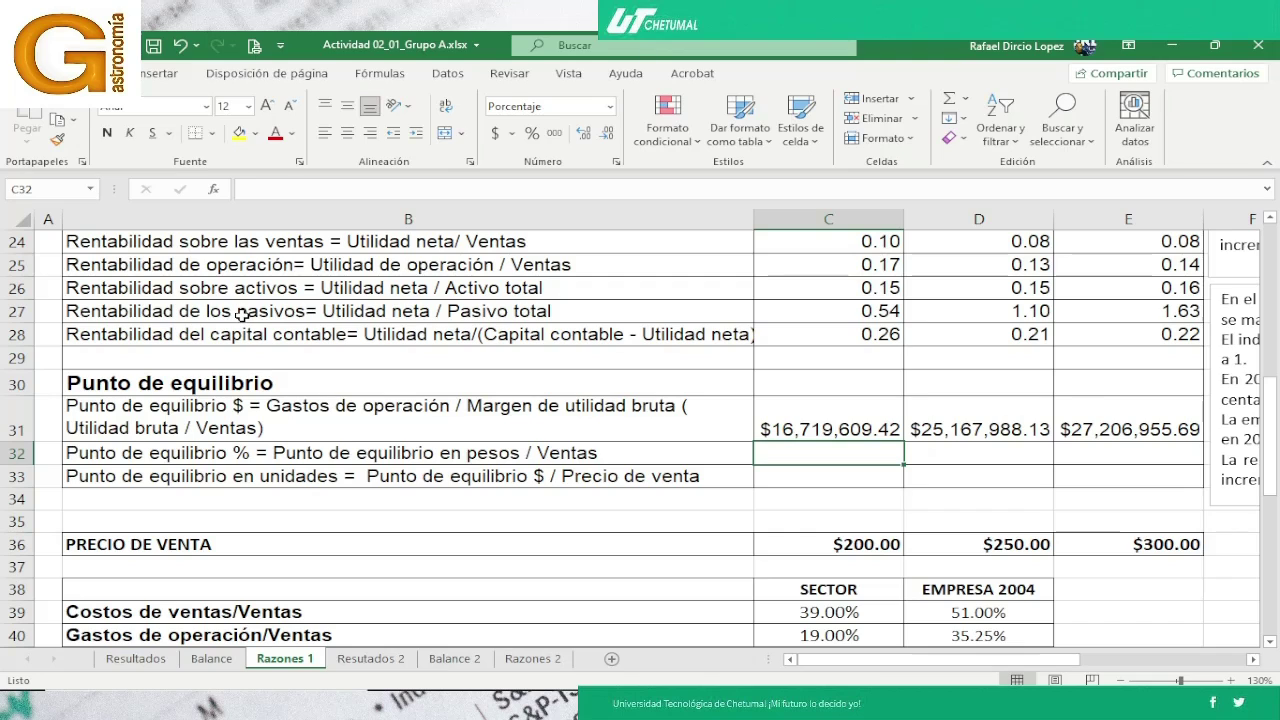
key("Up")
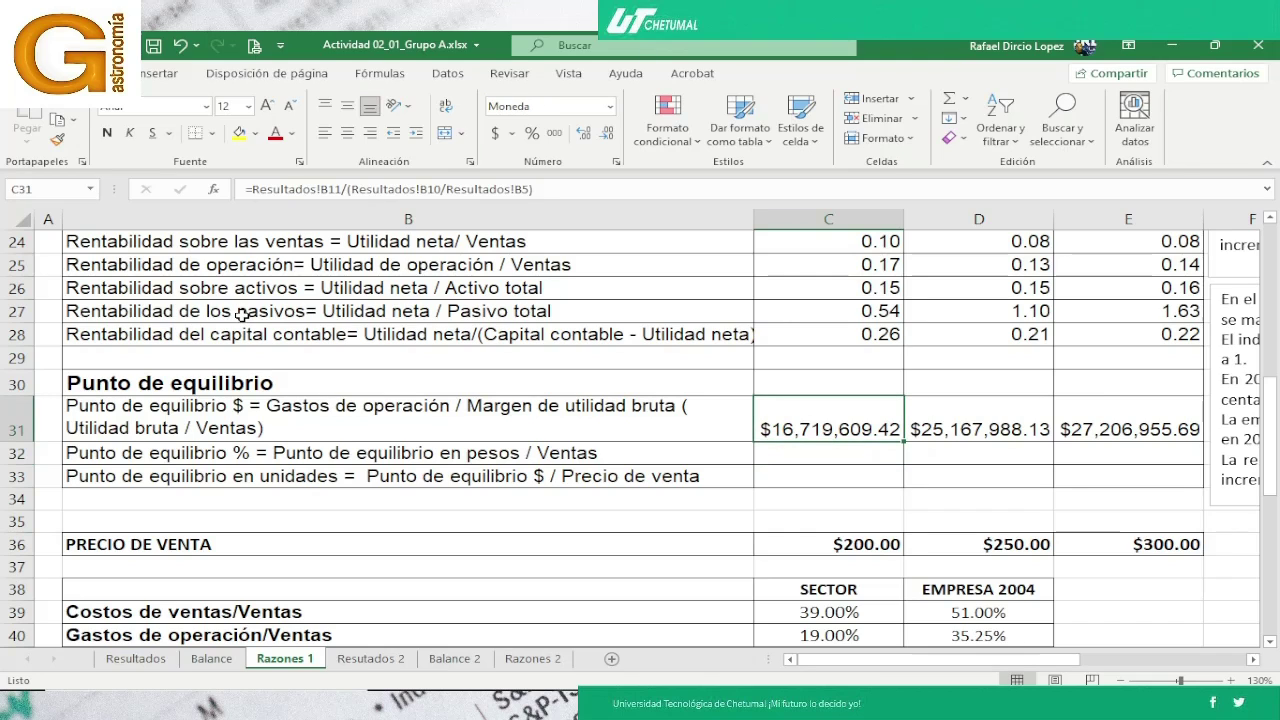
key("Up")
key("Up")
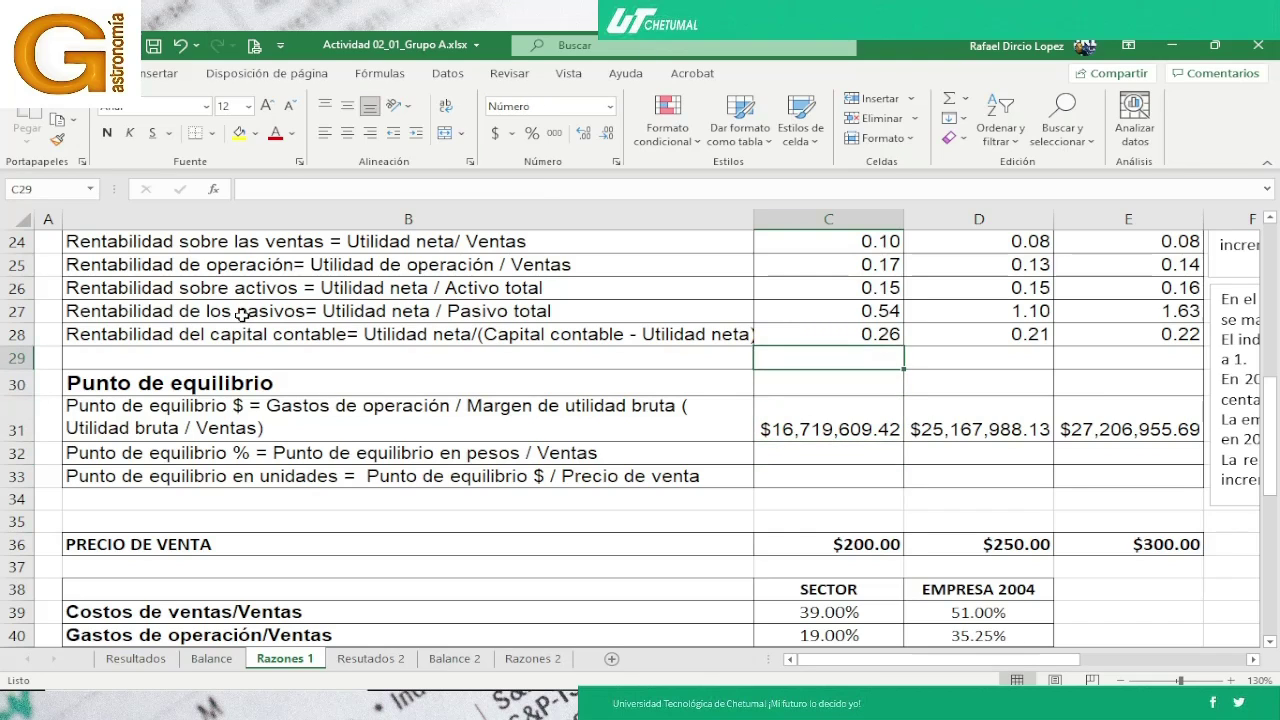
Calculate the 2002 break-even percentage in C32 of Razones 1 with =C31/Resultados!B5
key("Down")
key("Down")
key("Down")
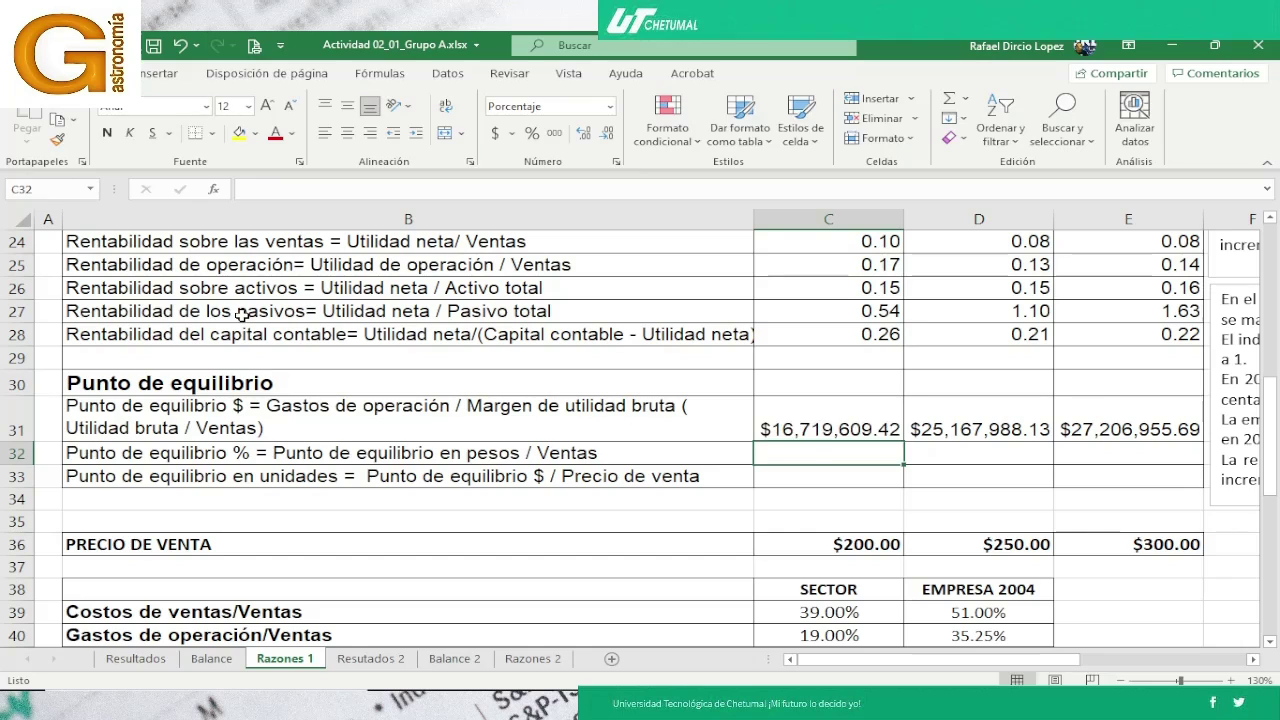
type("=")
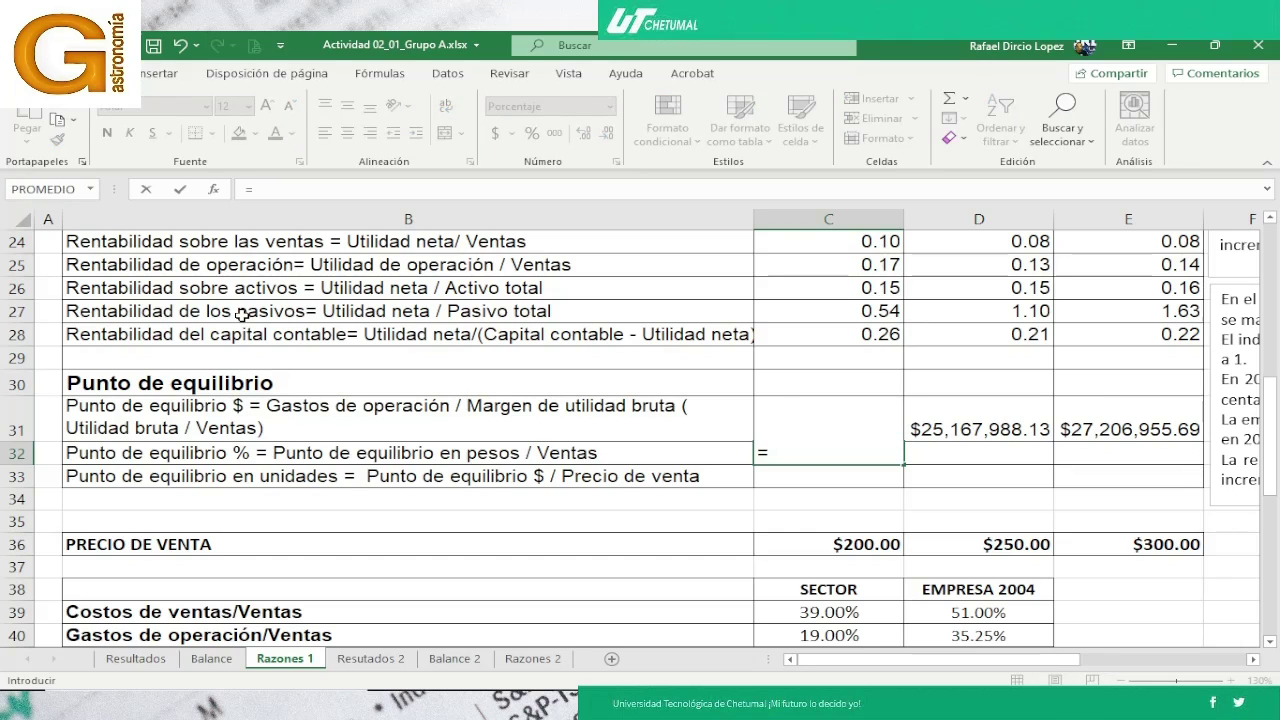
key("Up")
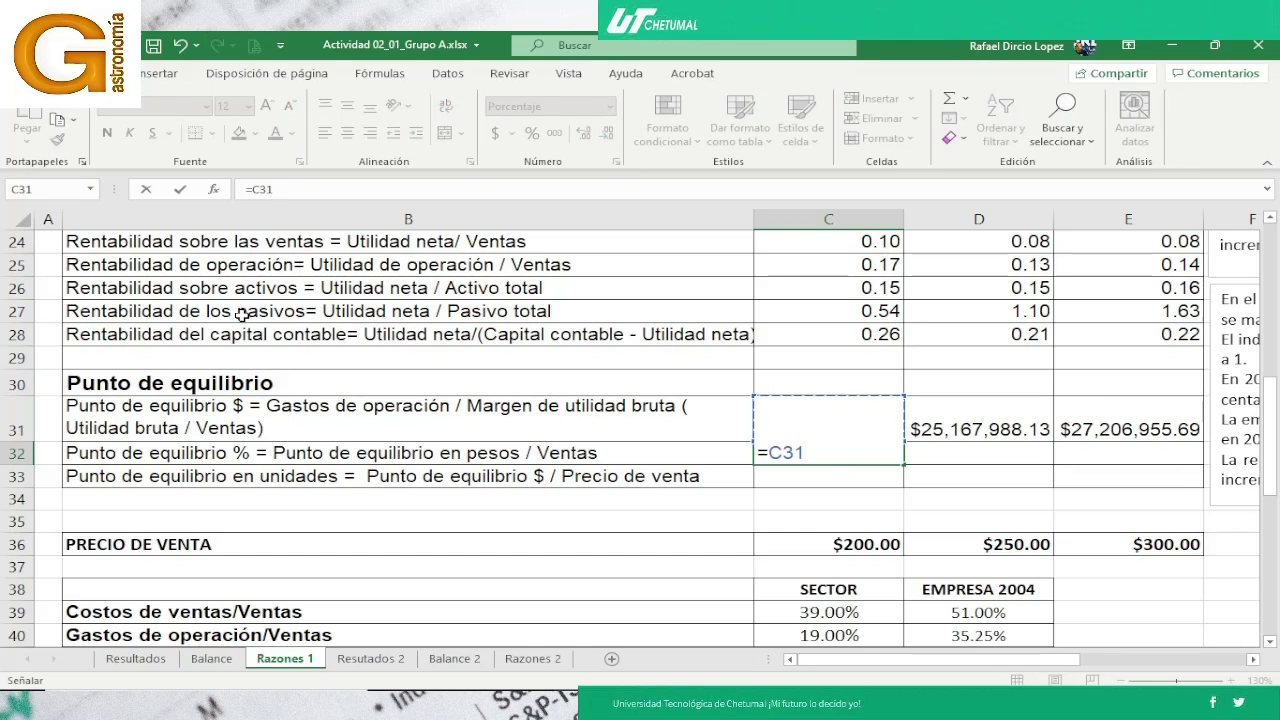
type("/")
left_click(138, 660)
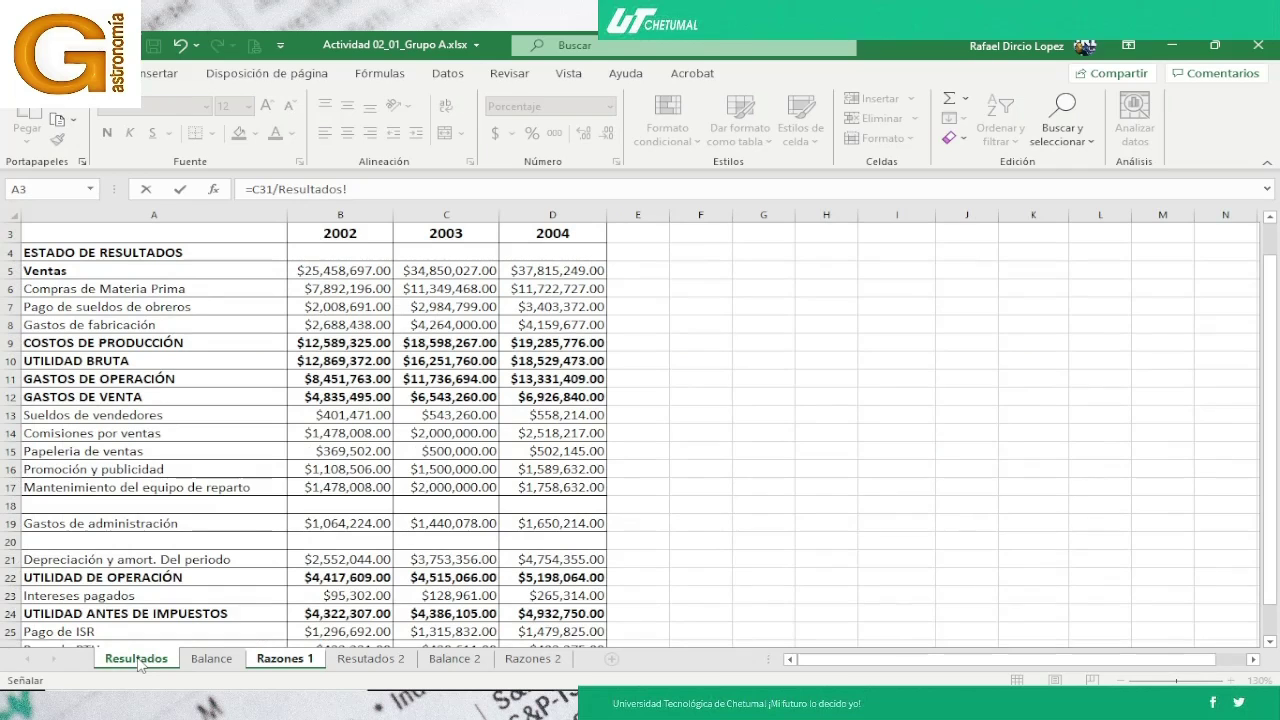
left_click(315, 271)
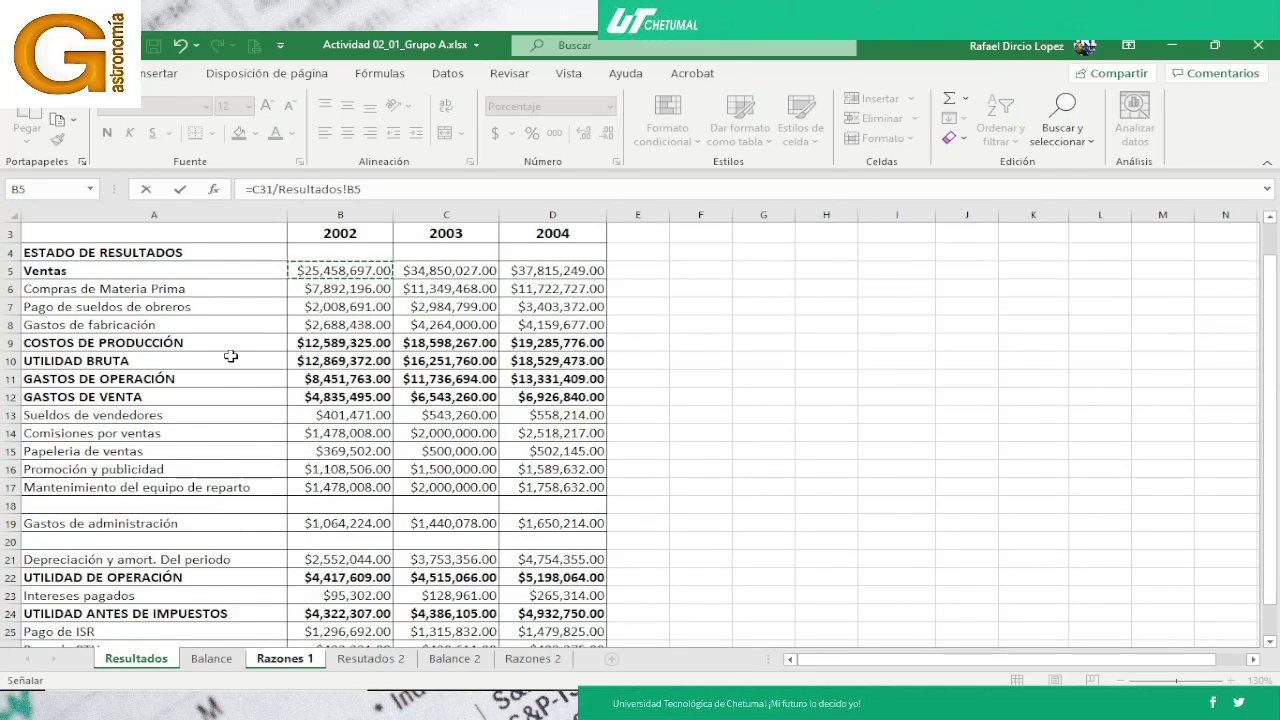
key("Return")
key("Up")
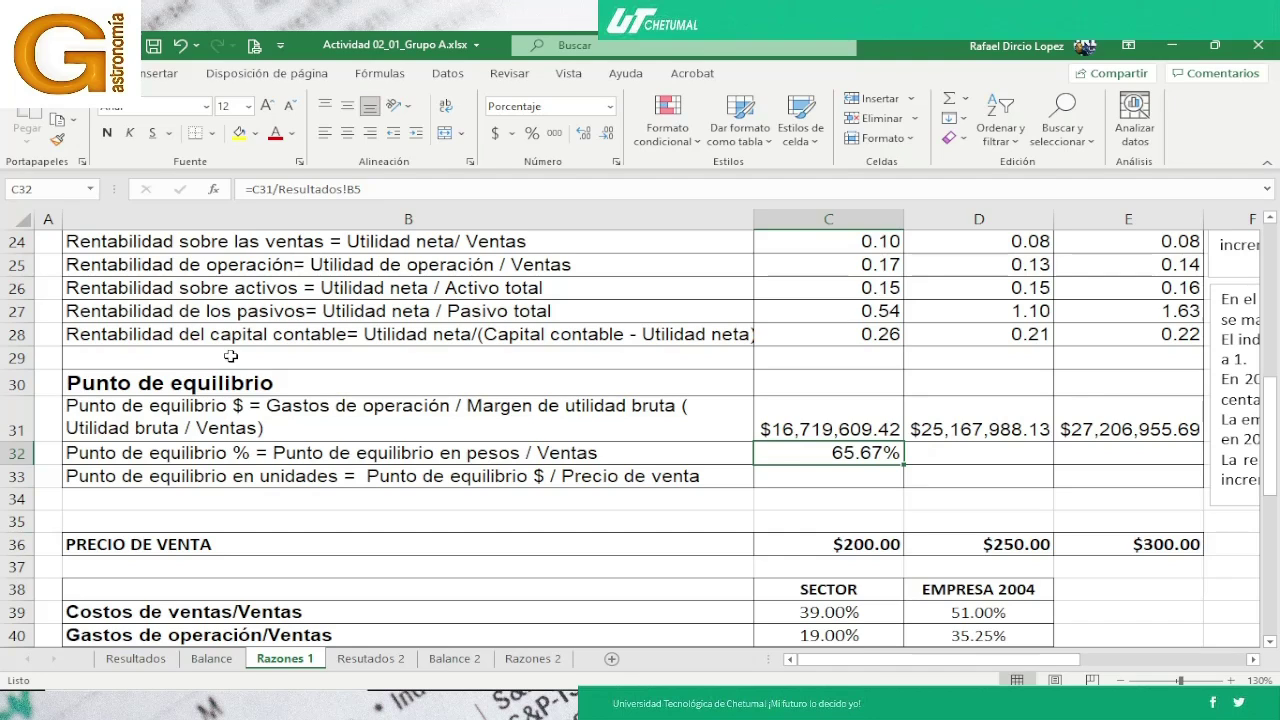
Copy the break-even percentage formula from C32 to D32:E32 for 2003 and 2004 and review the formula in C32
key("ctrl+c")
key("Right")
key("ctrl+v")
key("Escape")
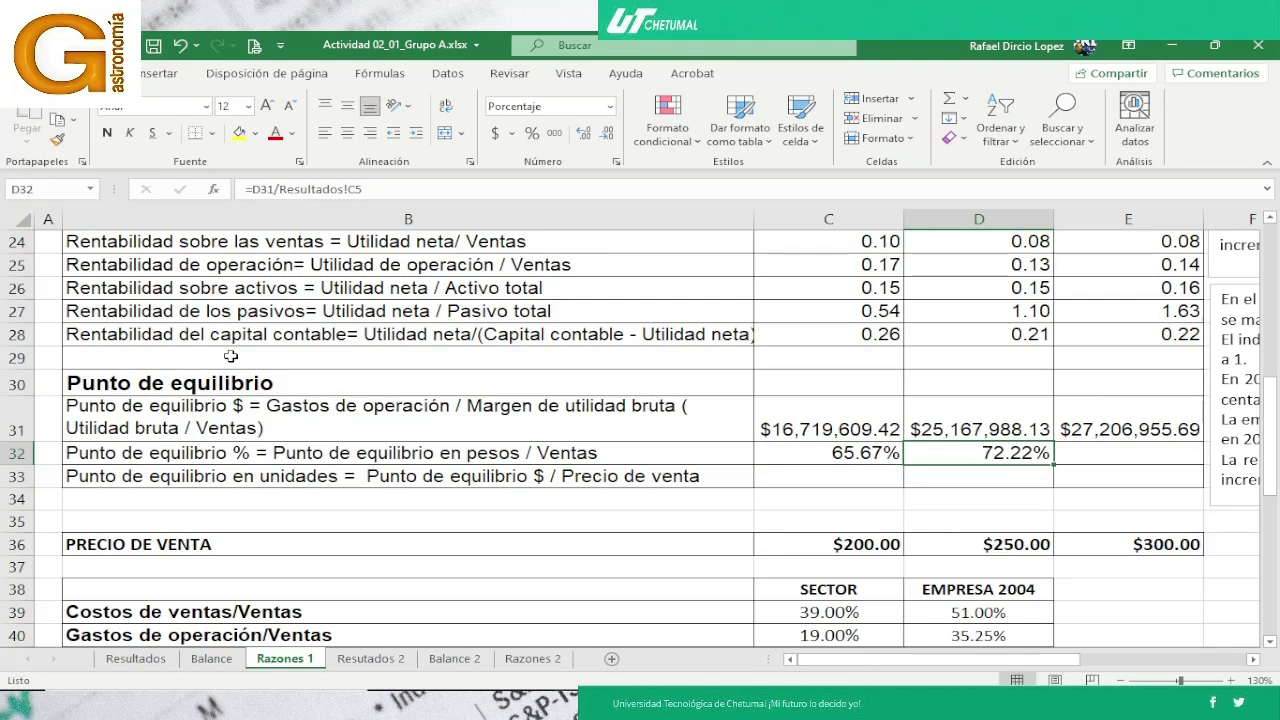
key("ctrl+c")
key("Right")
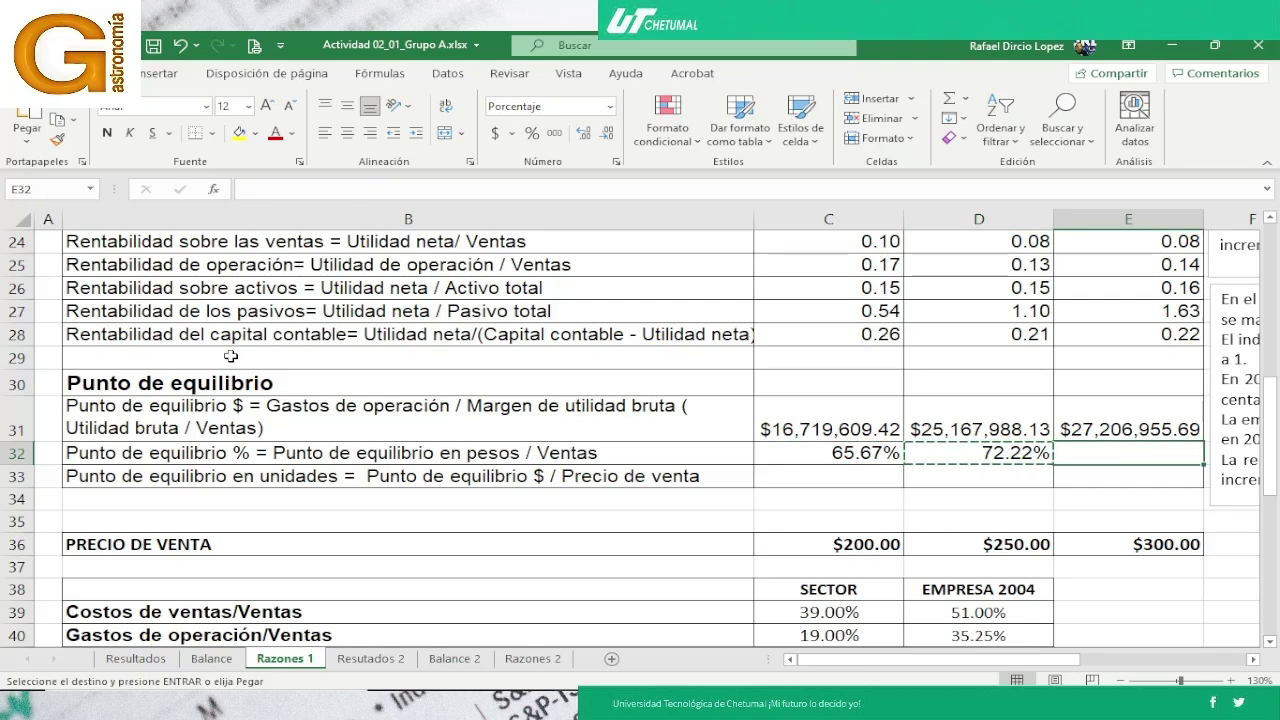
key("Return")
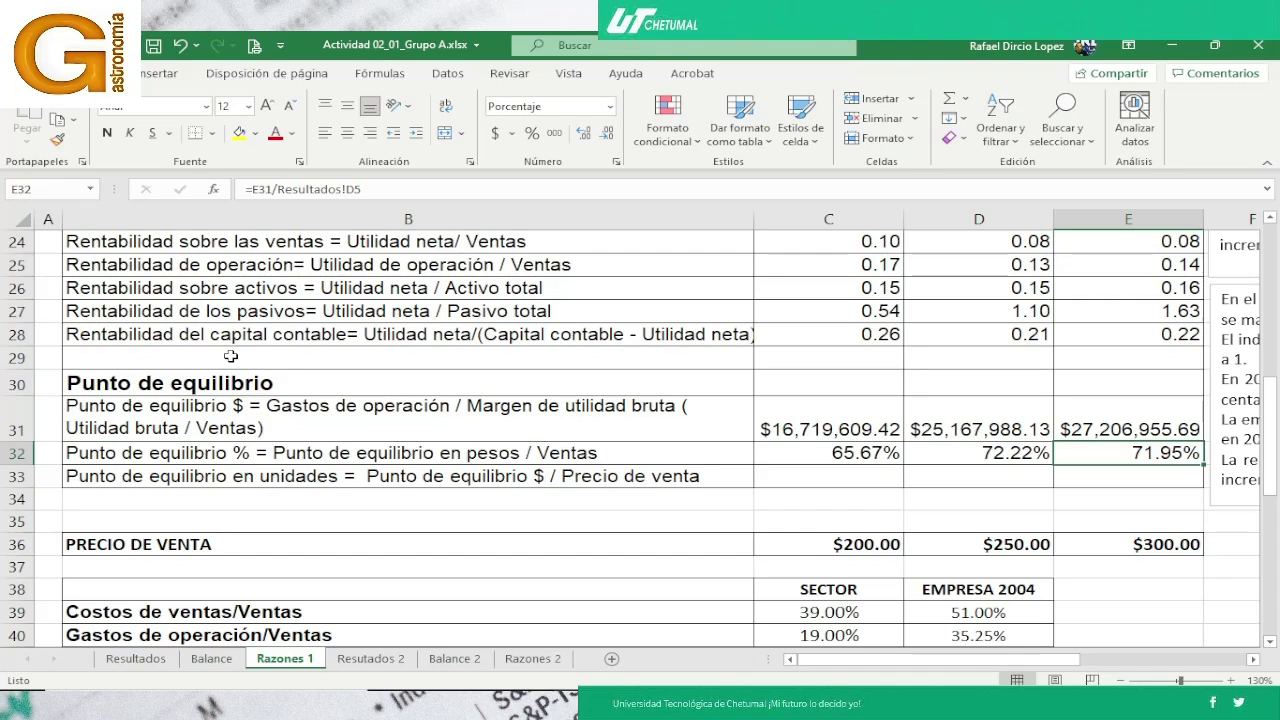
key("Left")
key("Left")
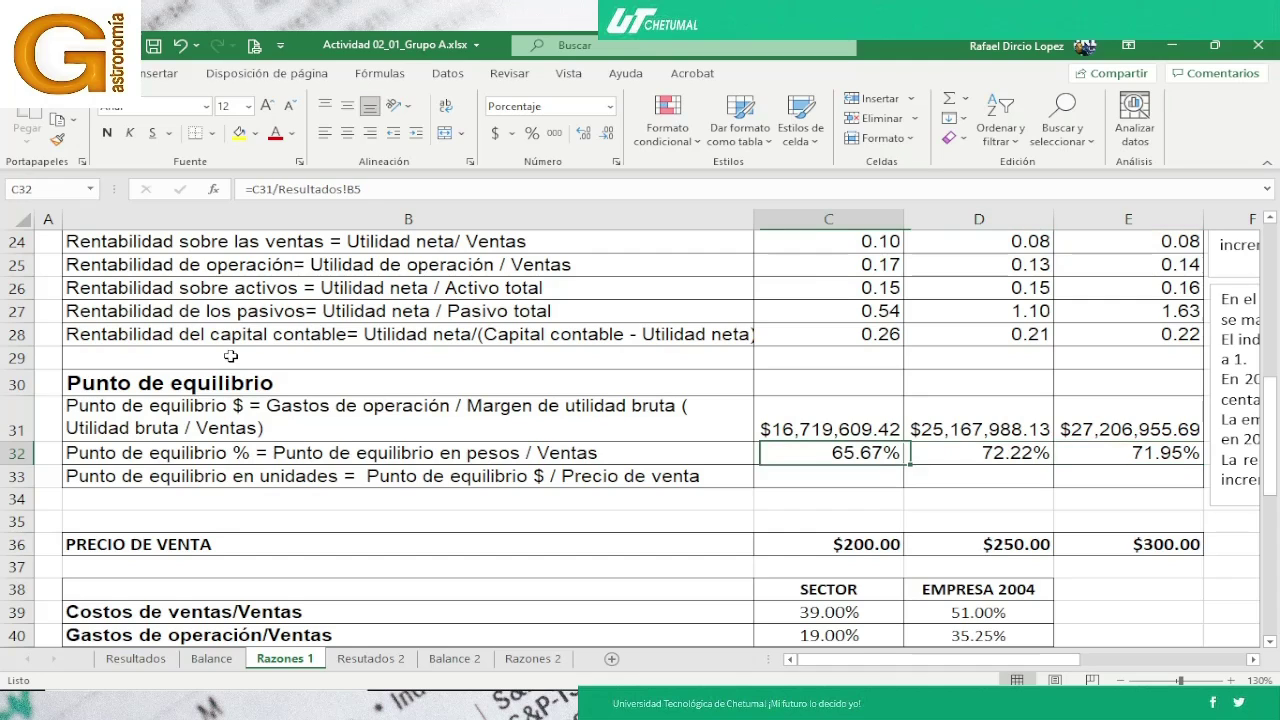
key("F2")
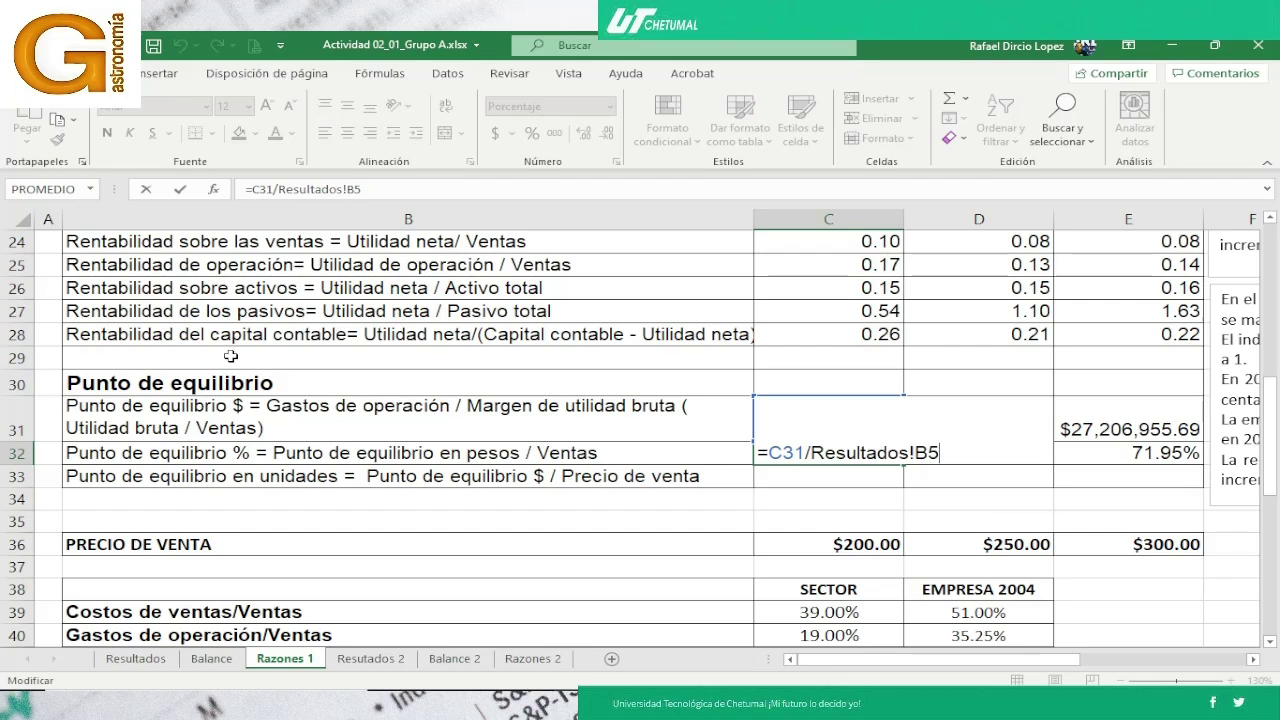
key("Return")
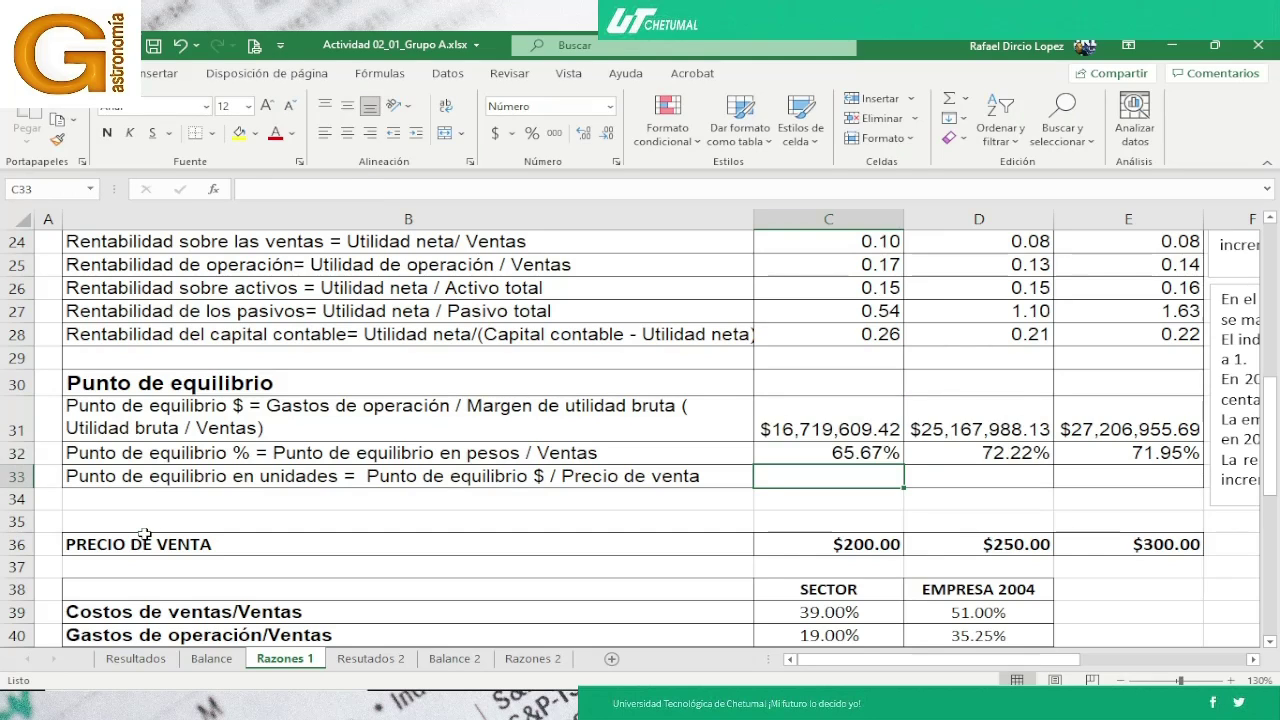
Check the participant list in the Google Meet call and return to the Grupo A workbook in Excel
key("alt+Tab")
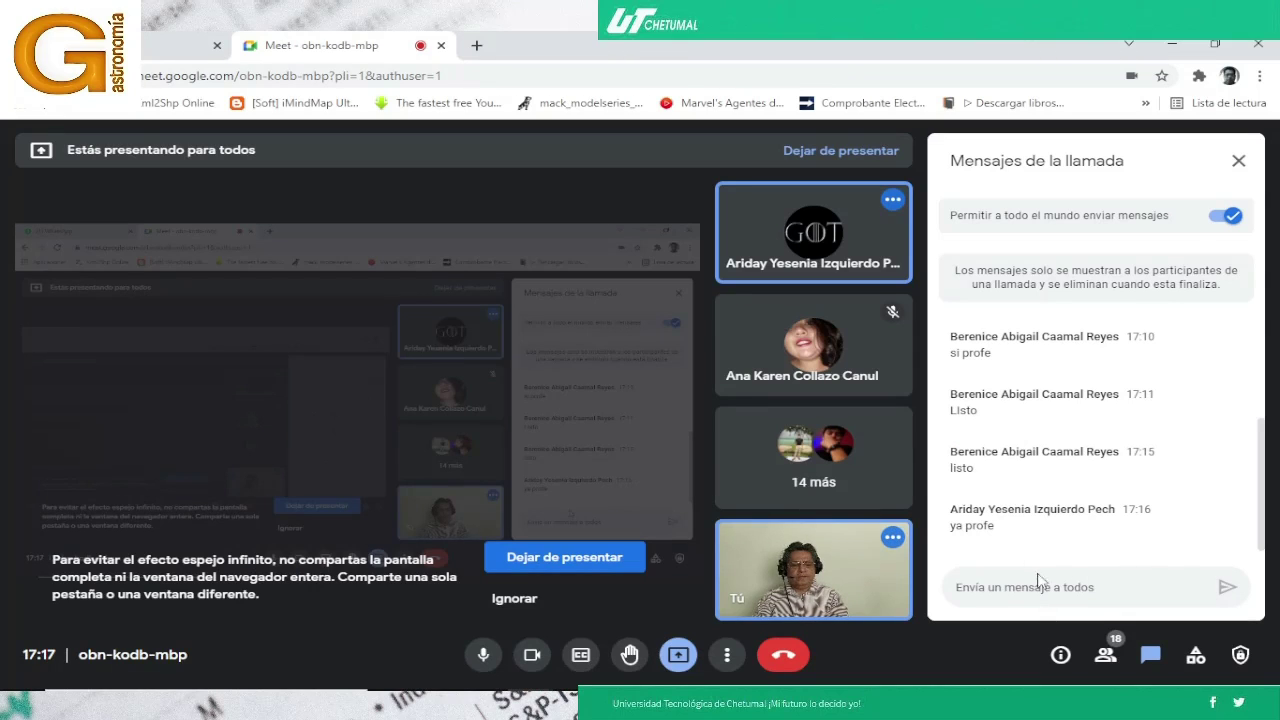
left_click(1105, 655)
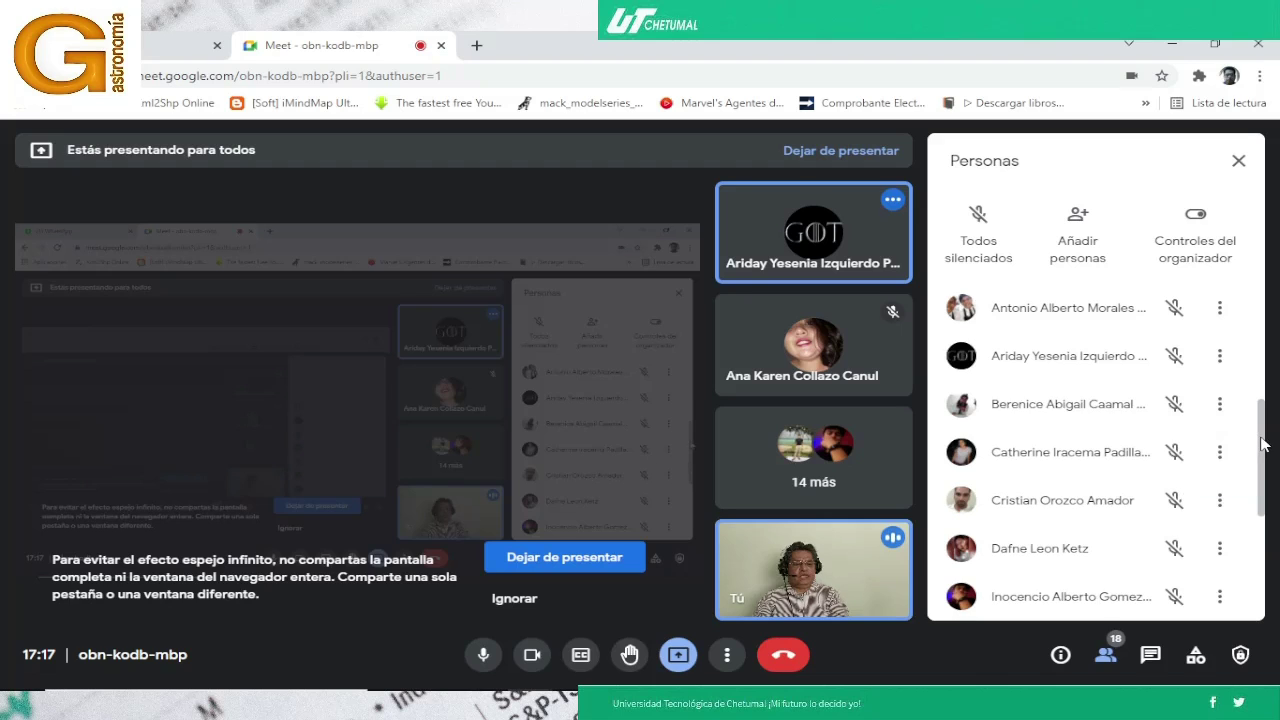
scroll(1262, 480, "down", 1)
scroll(1262, 480, "down", 3)
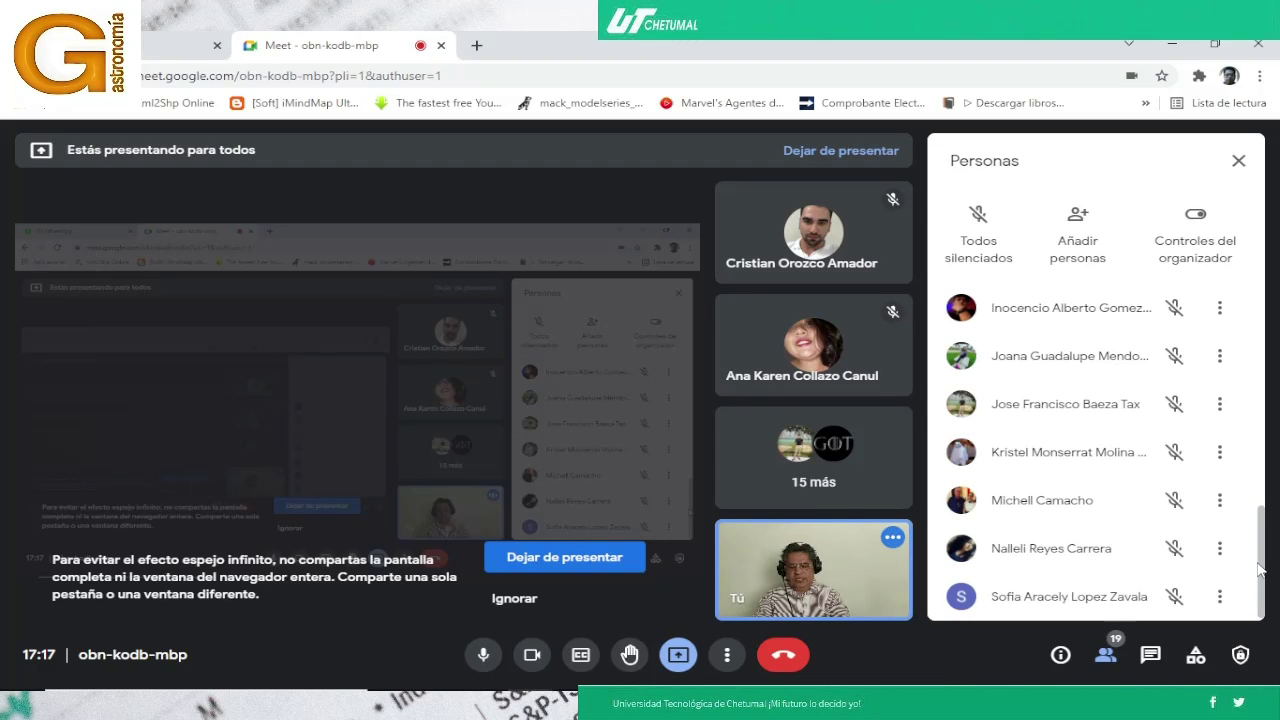
key("alt+Tab")
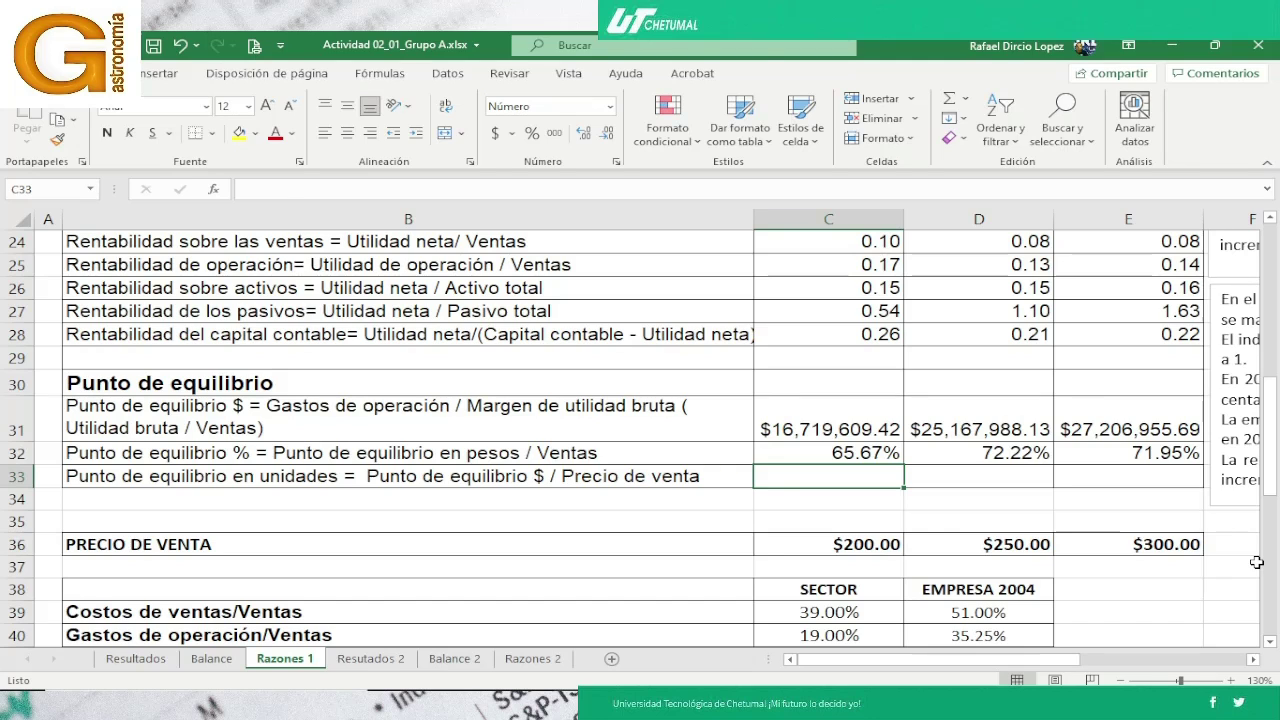
Calculate the 2002 break-even point in units in C33 by dividing pesos by selling price with =C31/C36
type("=")
key("Up")
key("Up")
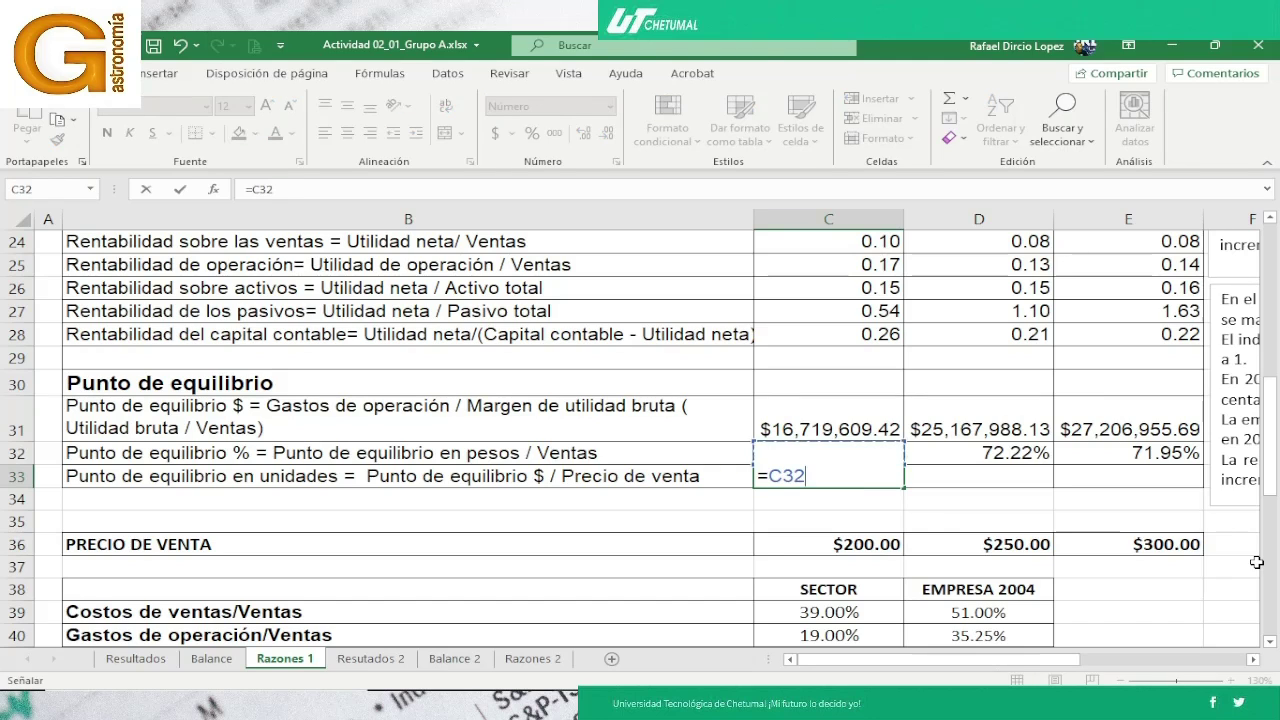
type("/")
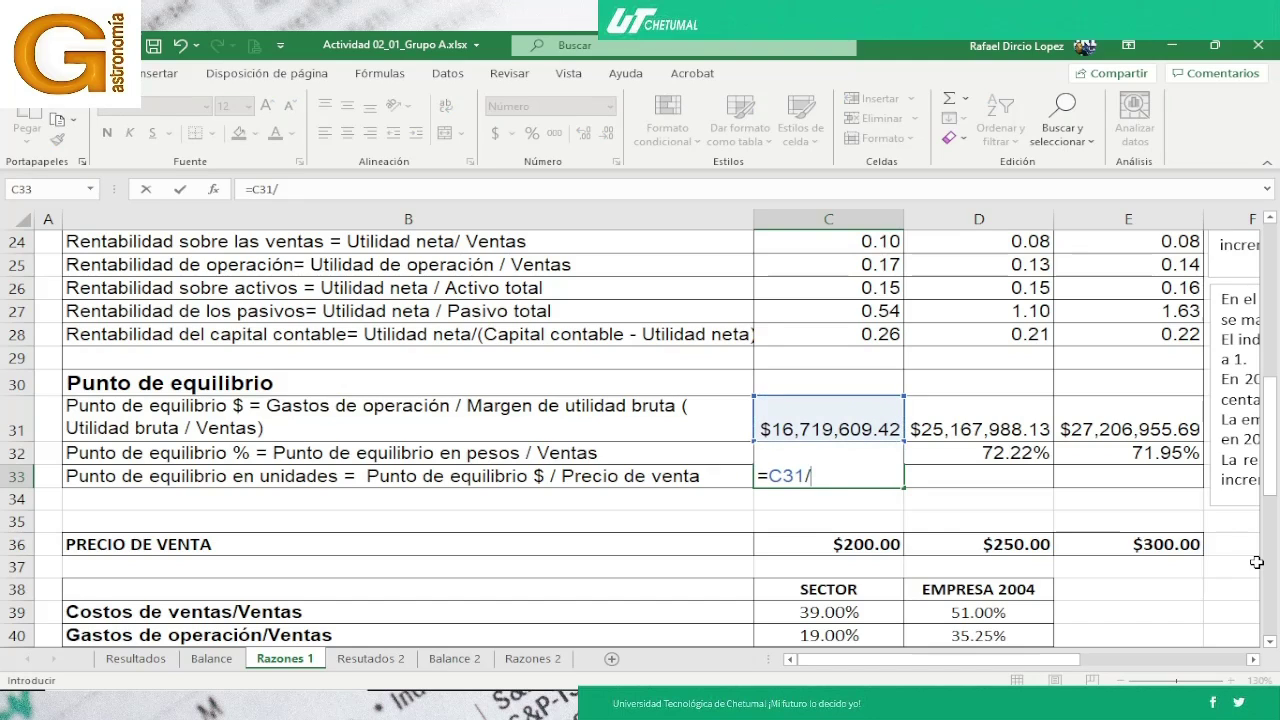
key("Down")
key("Down")
key("Down")
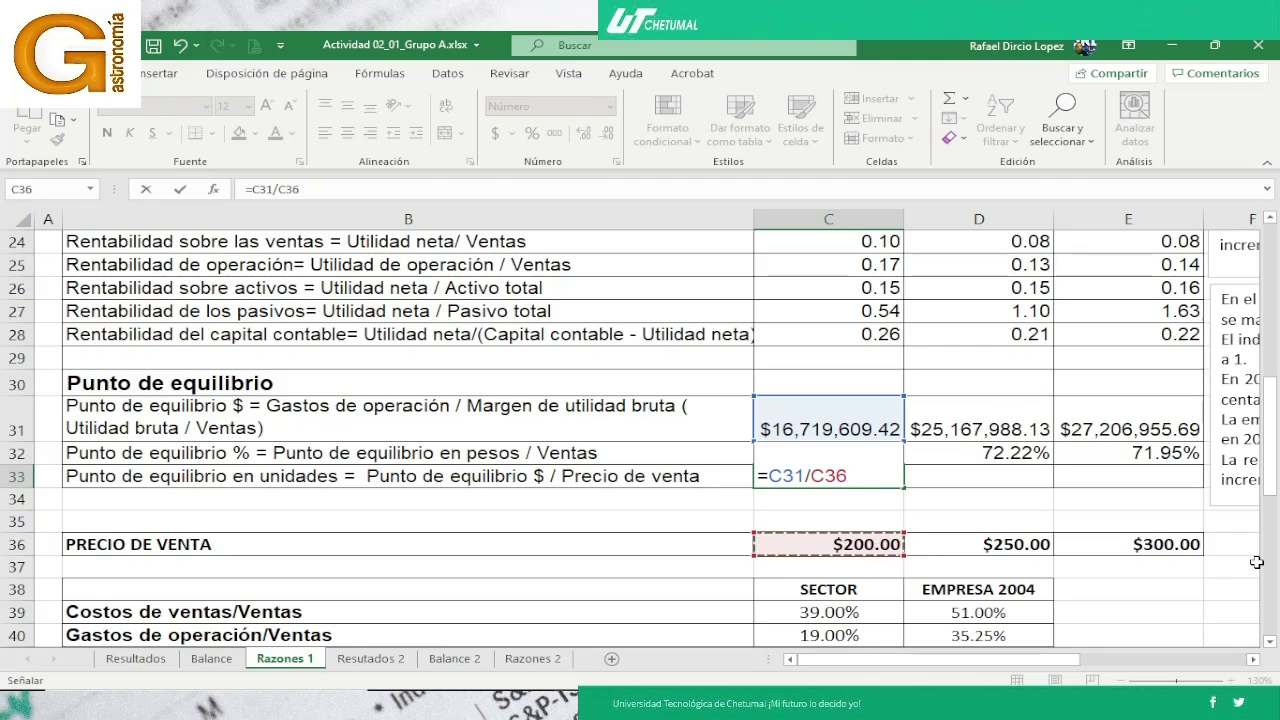
key("Return")
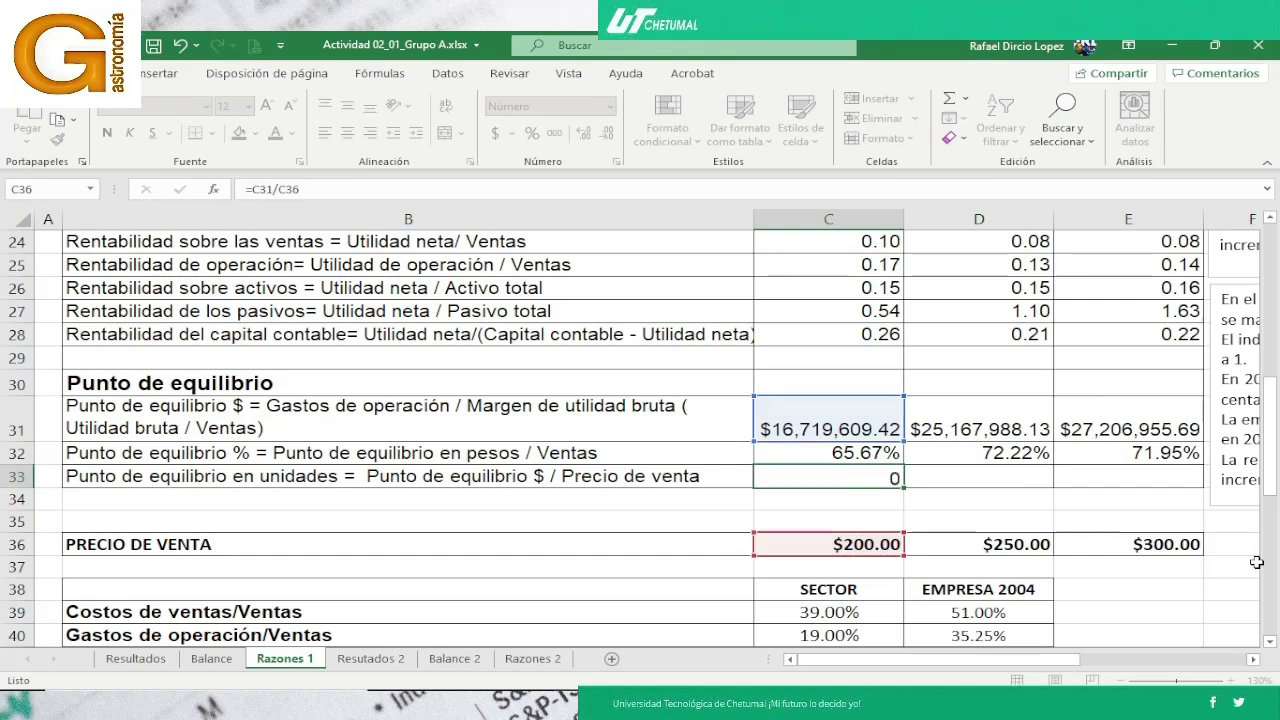
key("Up")
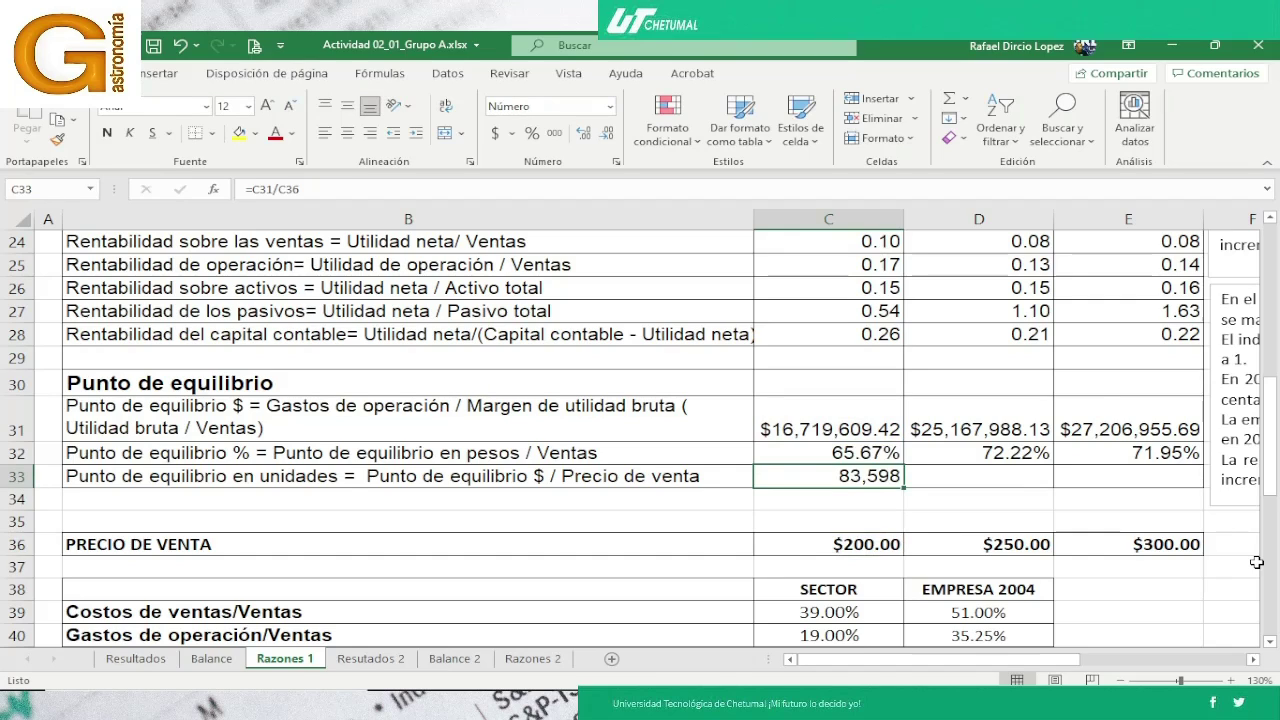
Copy the break-even units formula from C33 to D33:E33 for 2003 and 2004 and review the row's cells
key("ctrl+c")
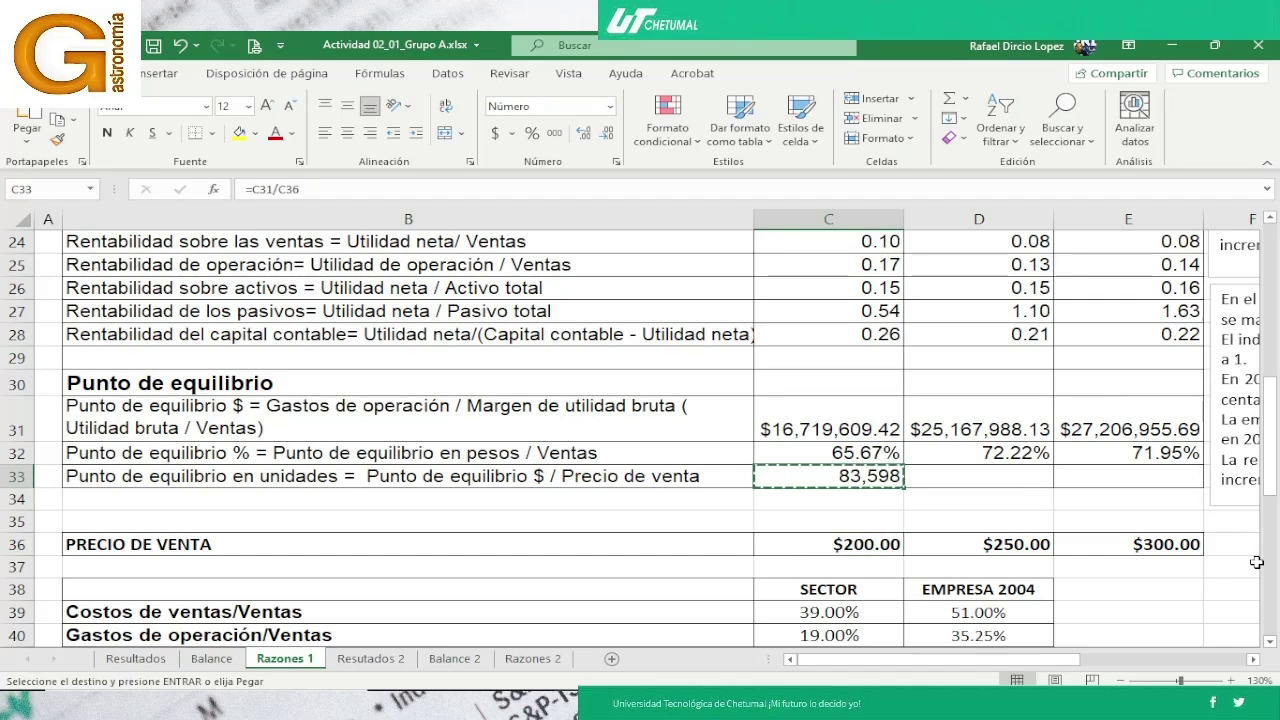
key("Right")
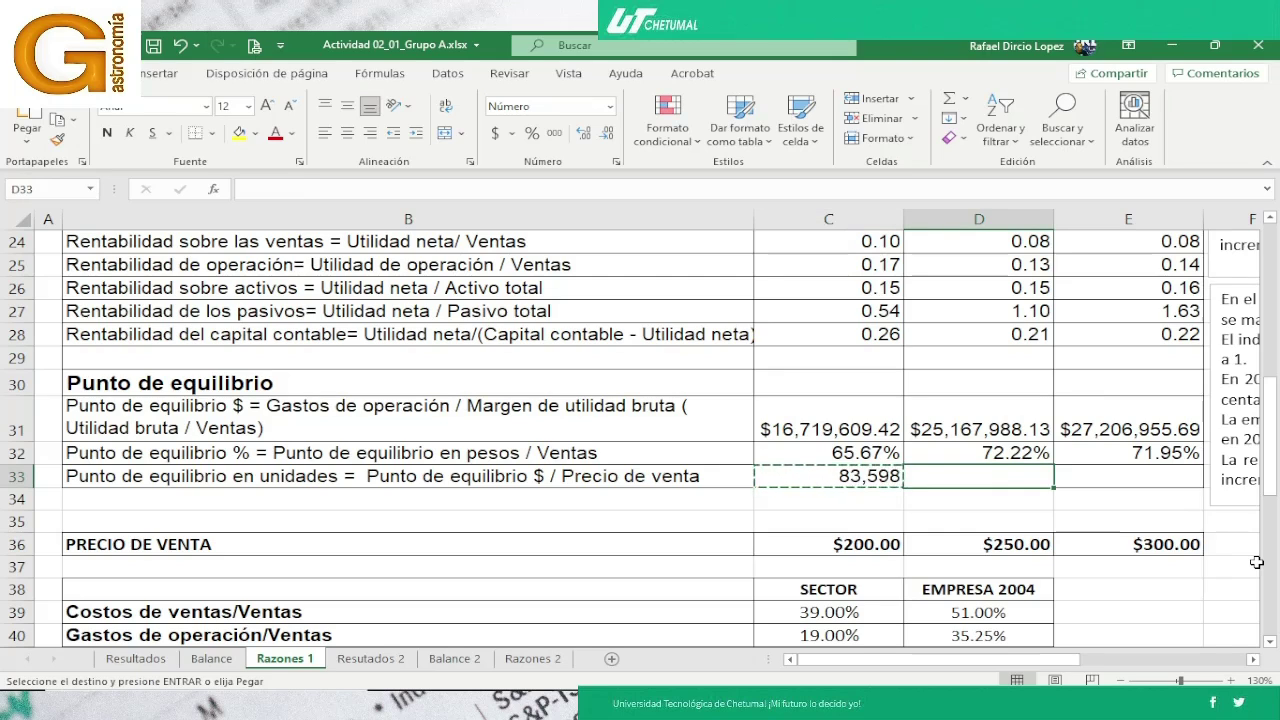
key("Return")
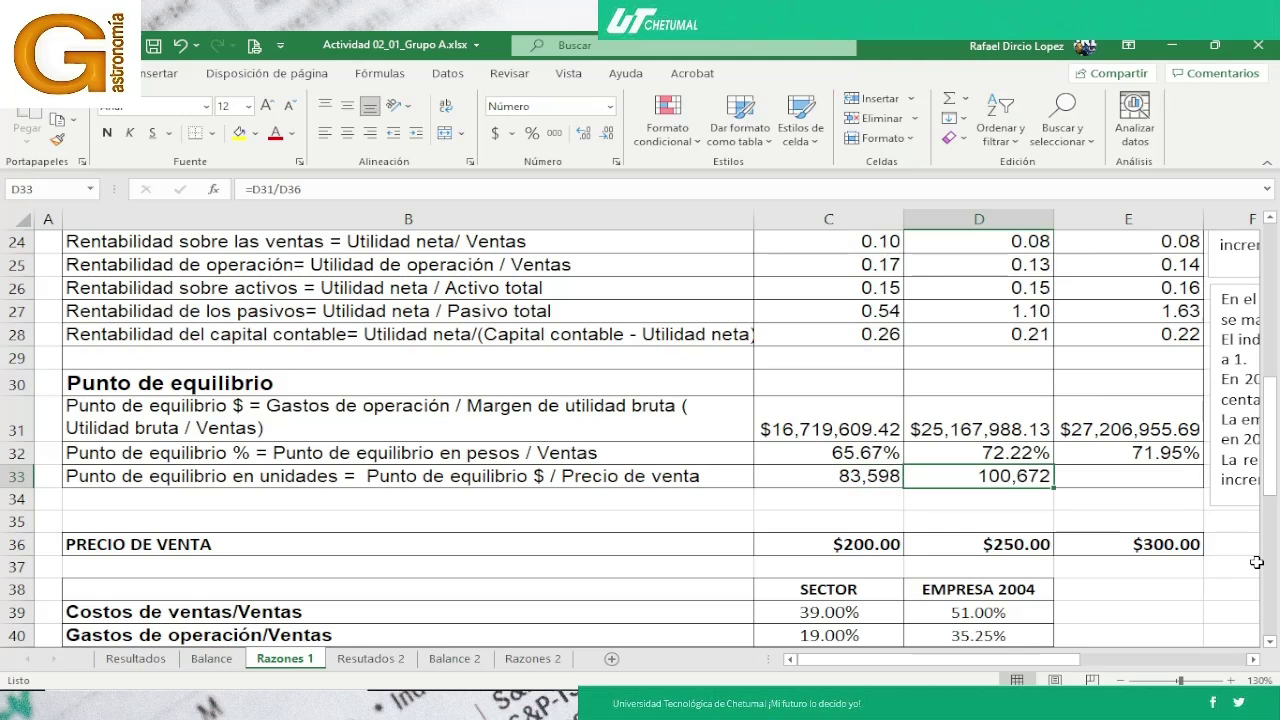
key("ctrl+c")
key("Right")
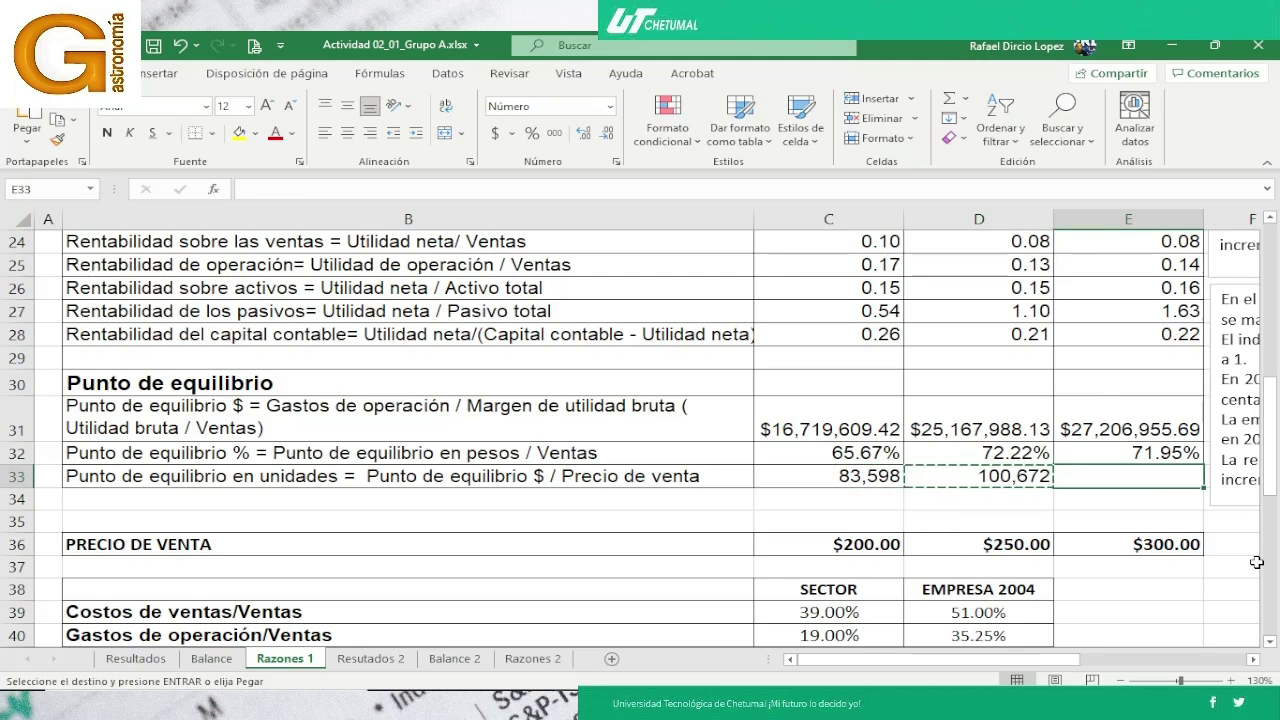
key("Return")
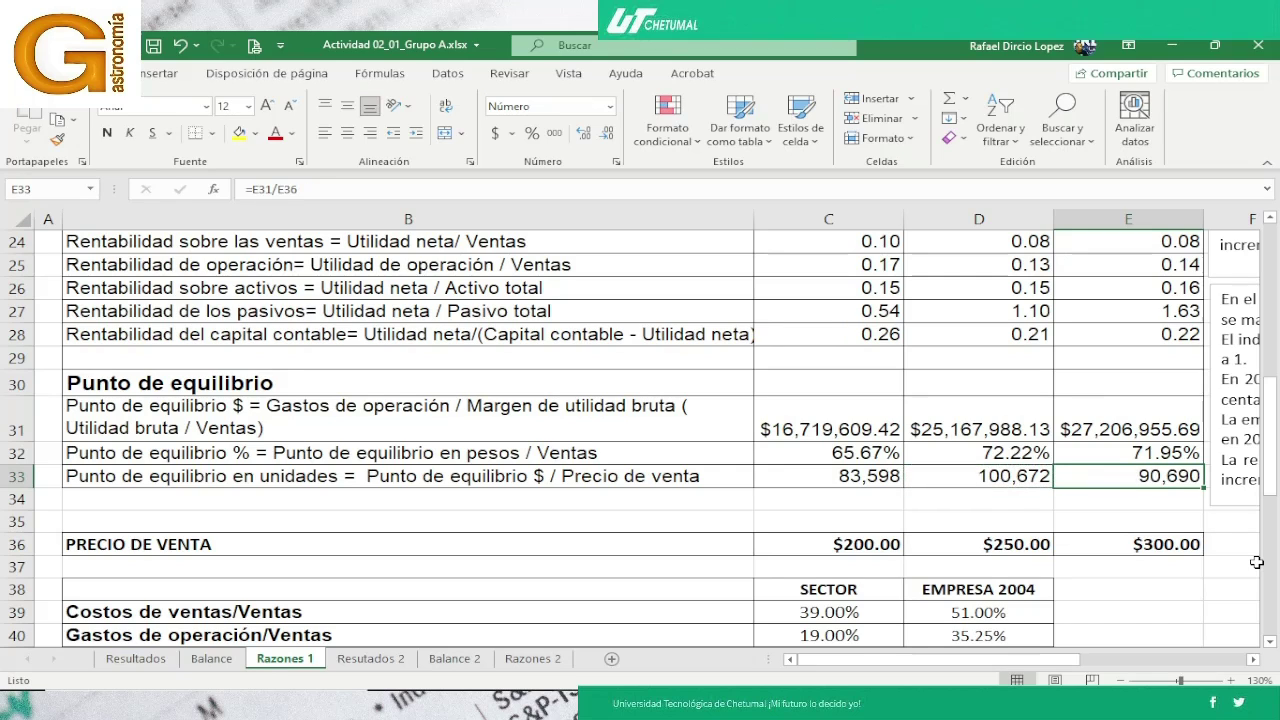
key("Left")
key("Left")
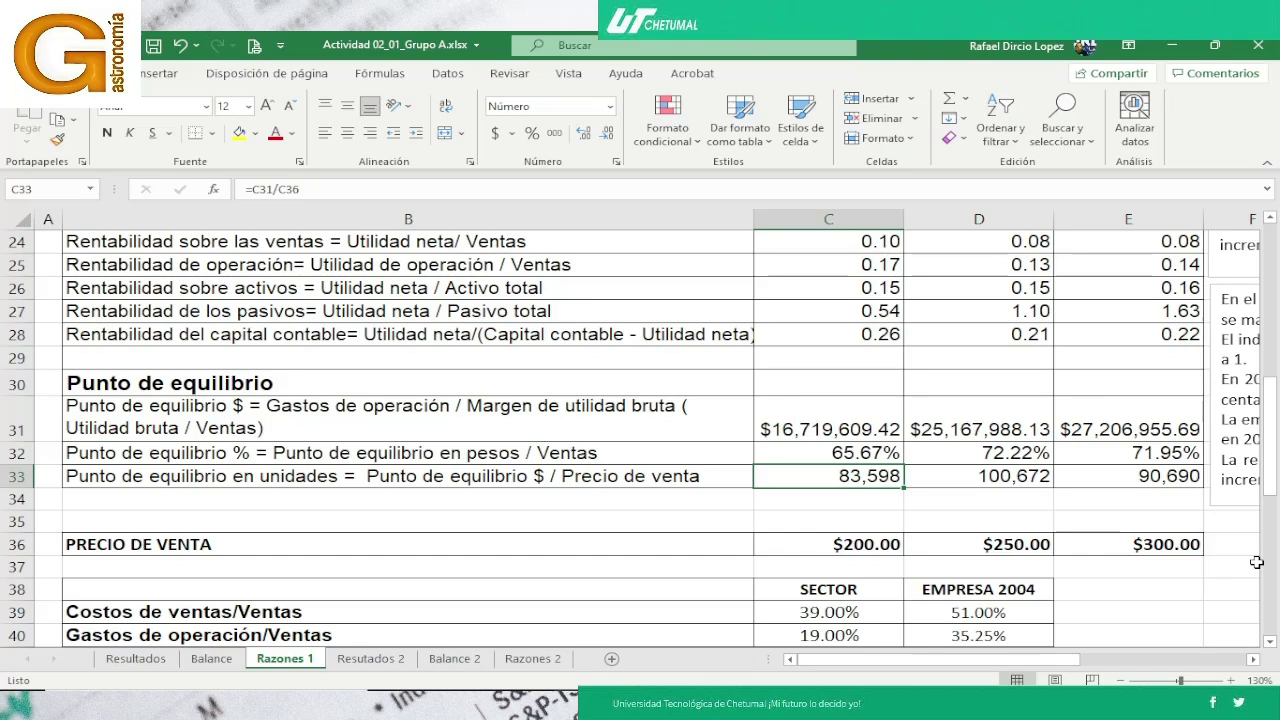
key("Right")
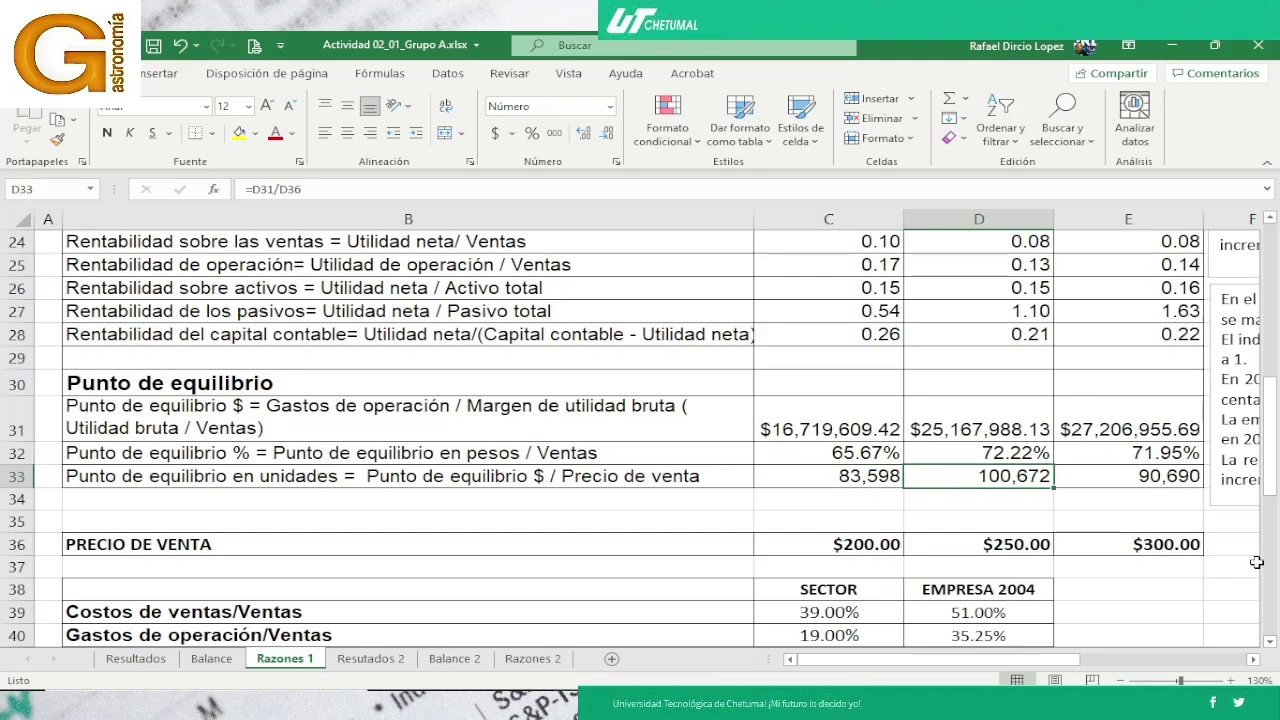
Review the break-even units formulas in row 33 and inspect the cells referenced by the 2002 formula in C33
key("Right")
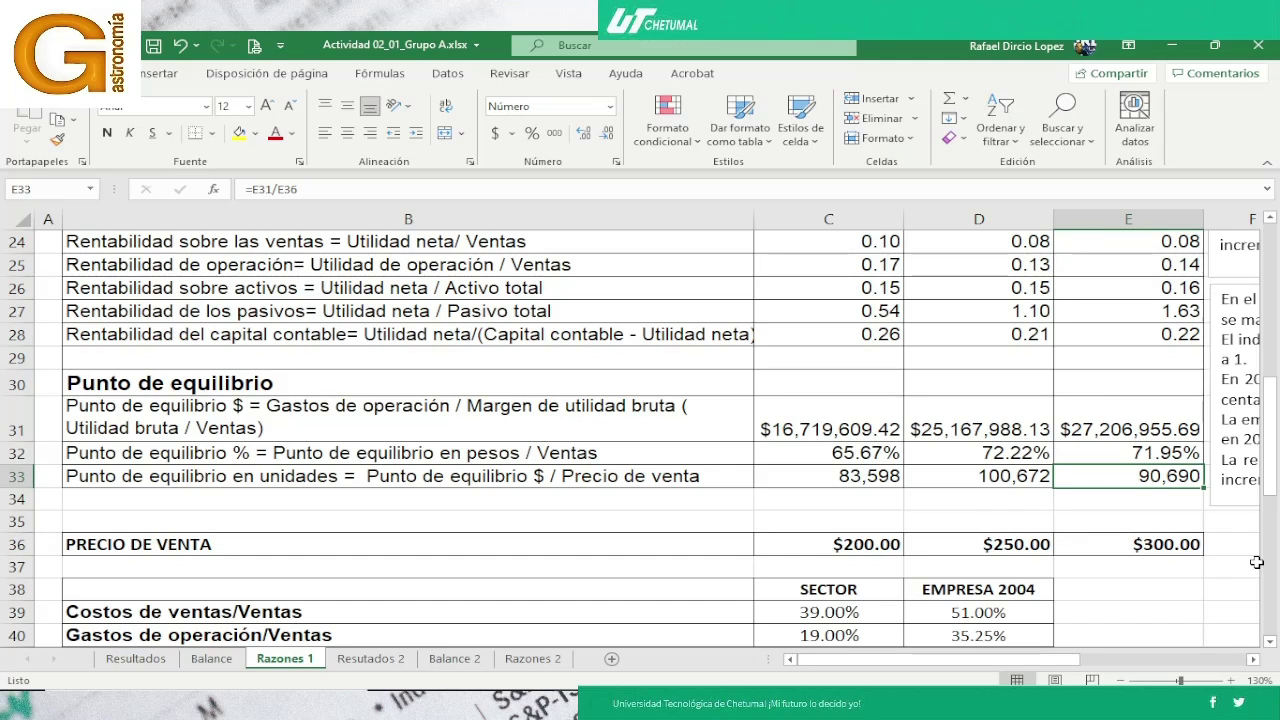
key("Left")
key("Left")
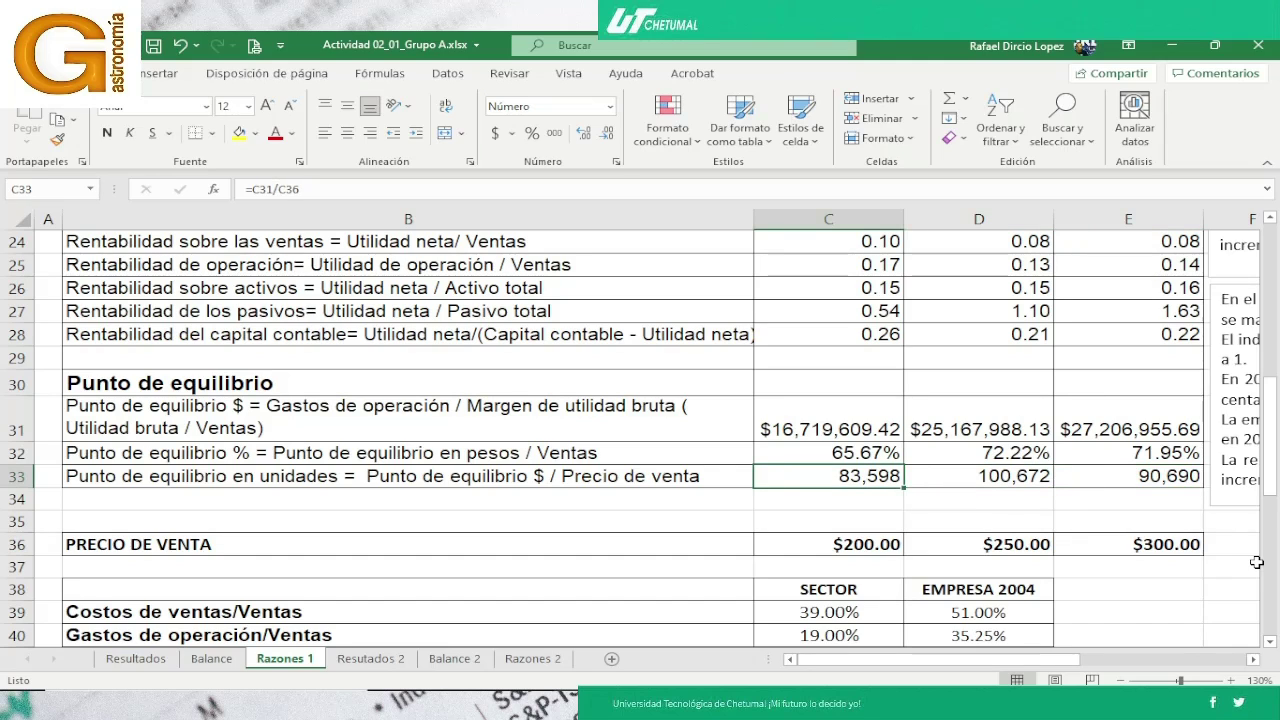
key("F2")
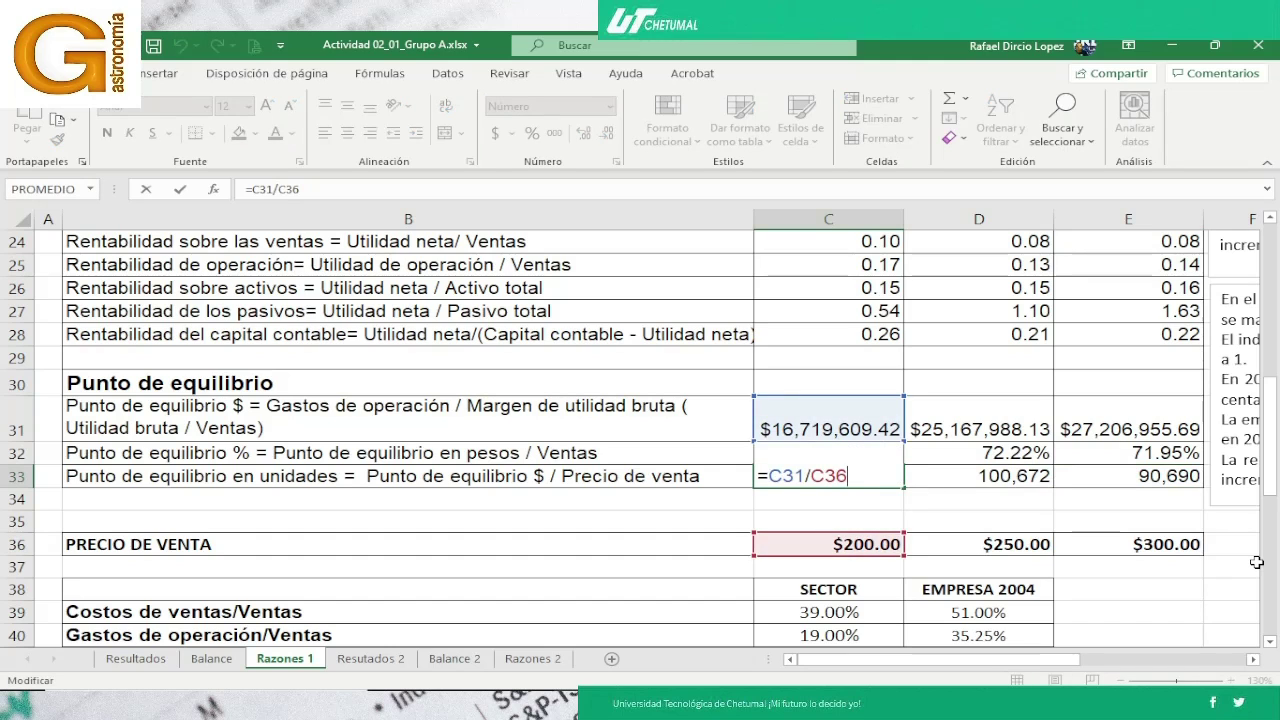
key("Return")
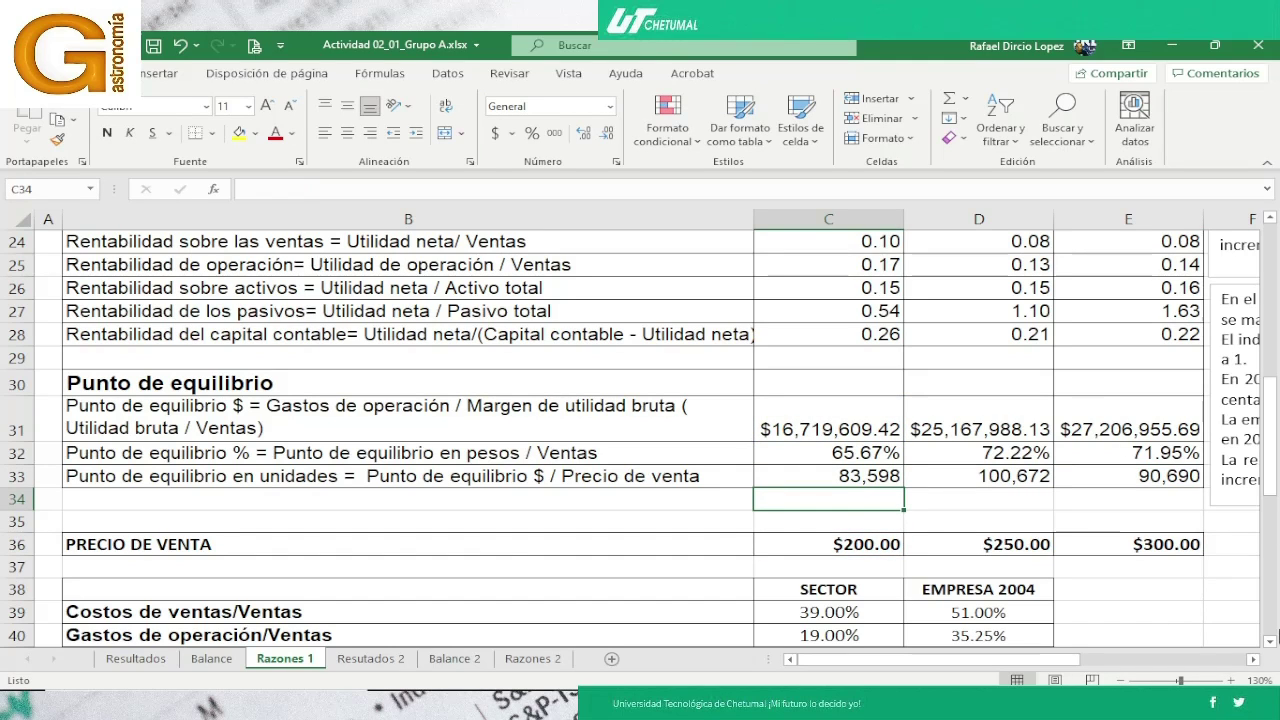
Check the call messages in the Google Meet window and return to the Grupo A workbook in Excel
left_click(530, 674)
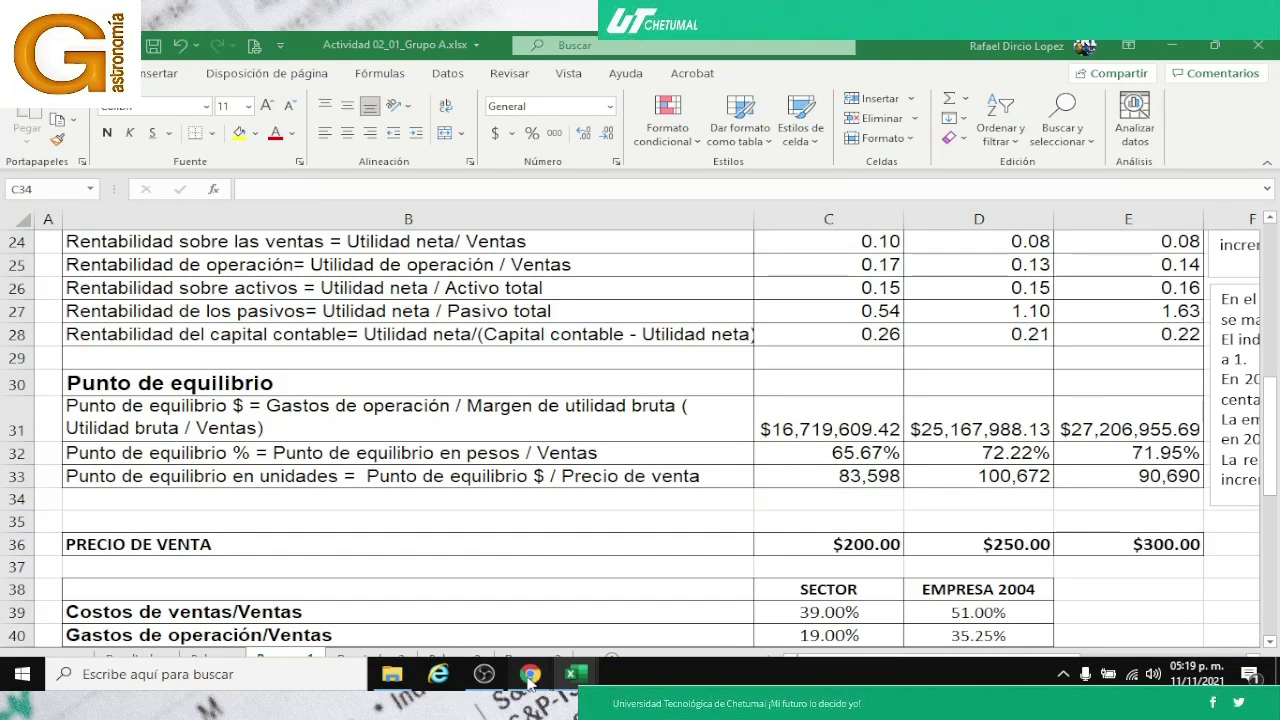
left_click(500, 628)
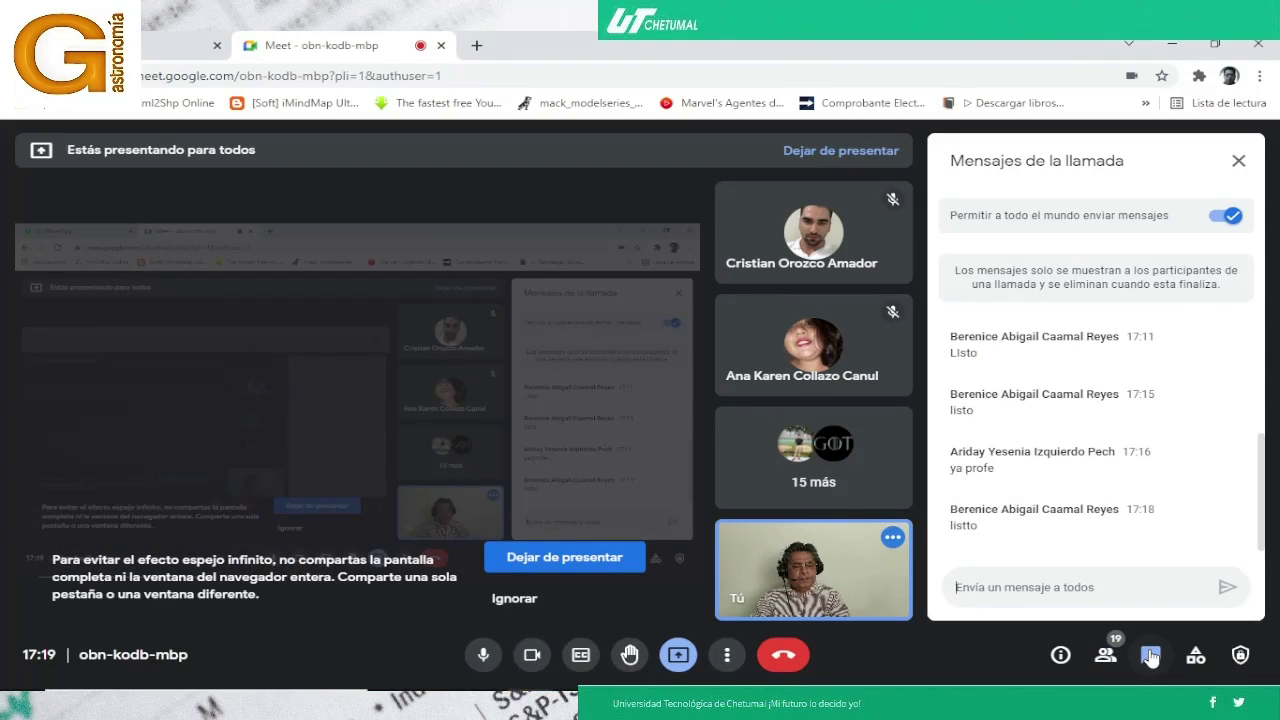
mouse_move(578, 712)
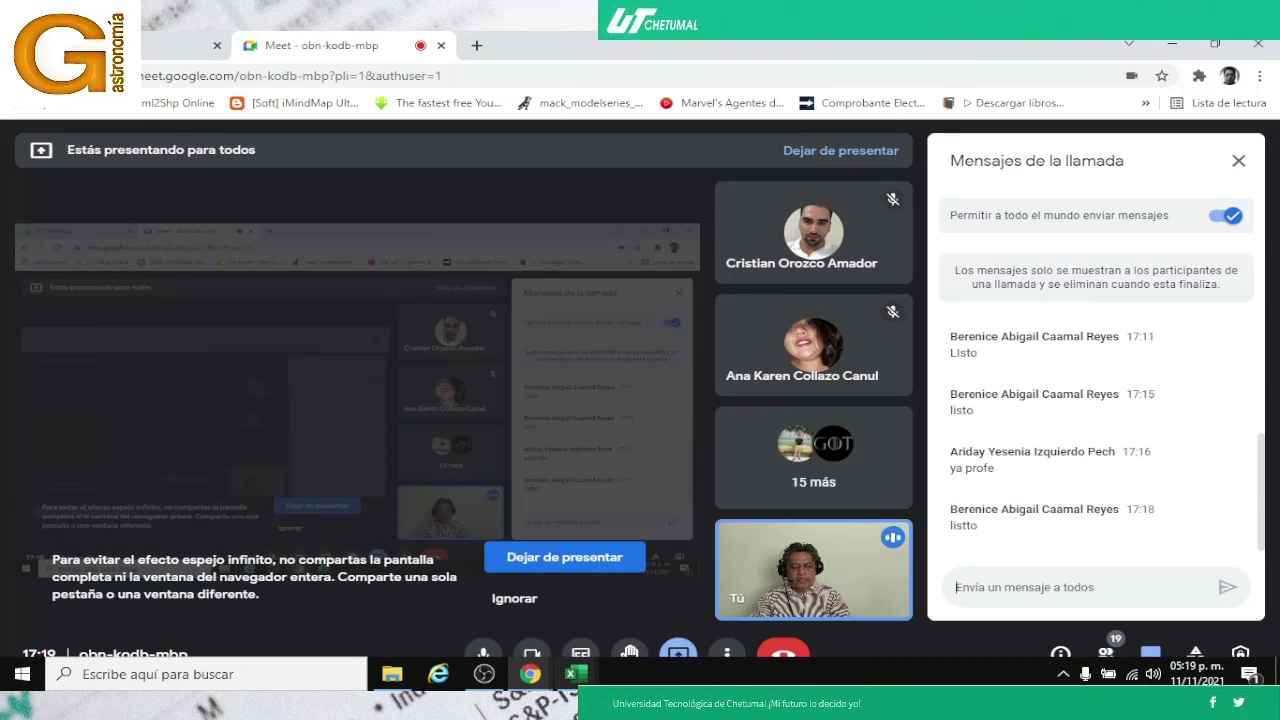
mouse_move(575, 678)
left_click(680, 610)
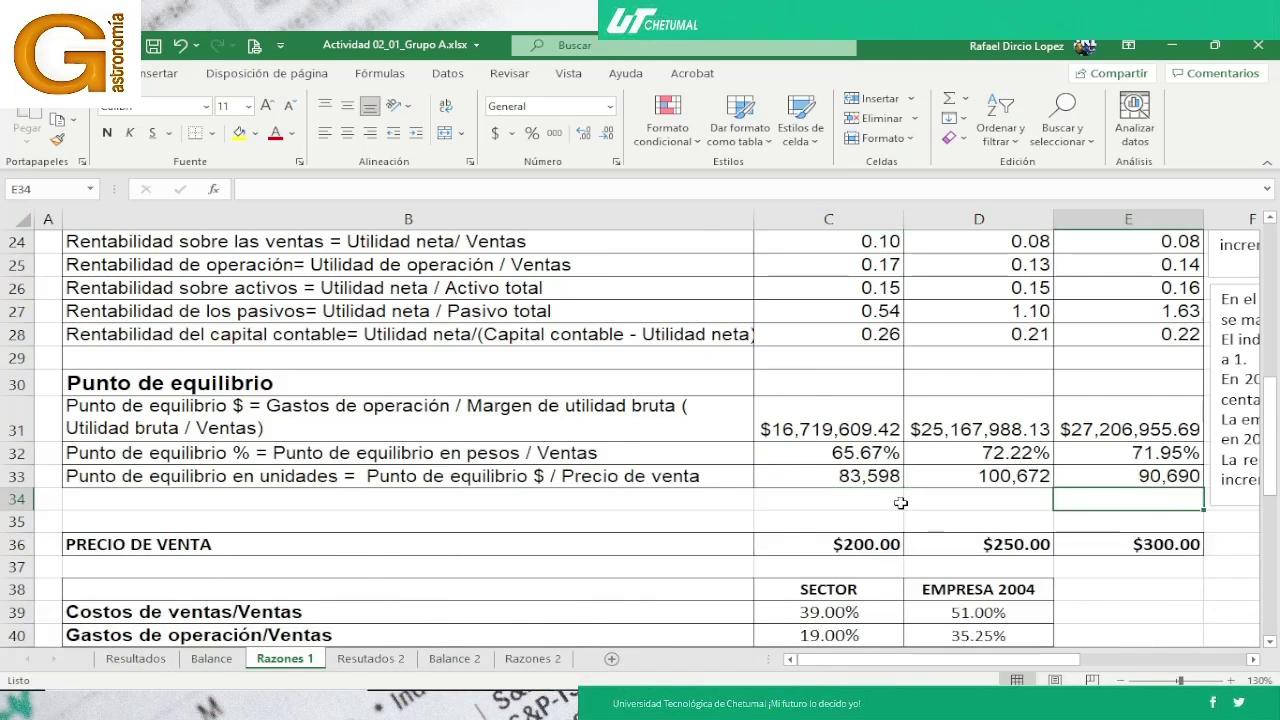
Look over the break-even results and the written profitability analysis beside them in columns F to P
key("Left")
key("Left")
key("Left")
key("Left")
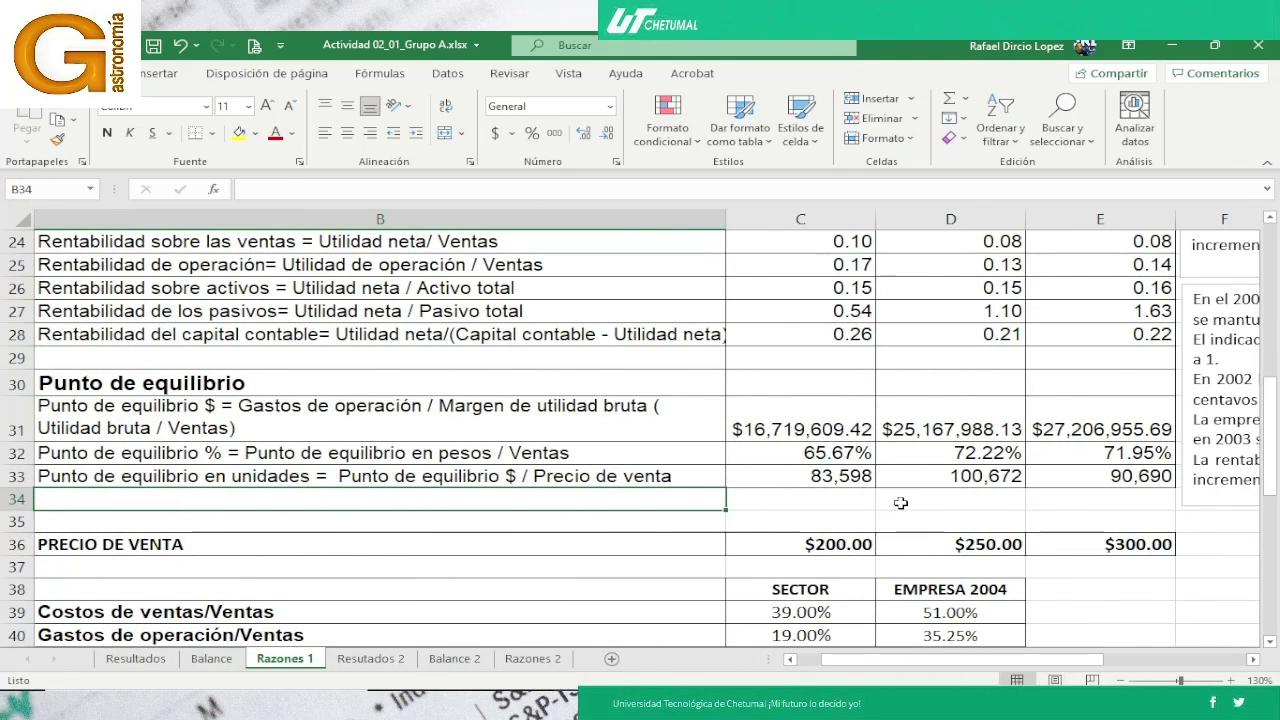
key("Right")
key("Right")
key("Right")
key("Right")
key("Right")
key("Right")
key("Right")
key("Right")
key("Right")
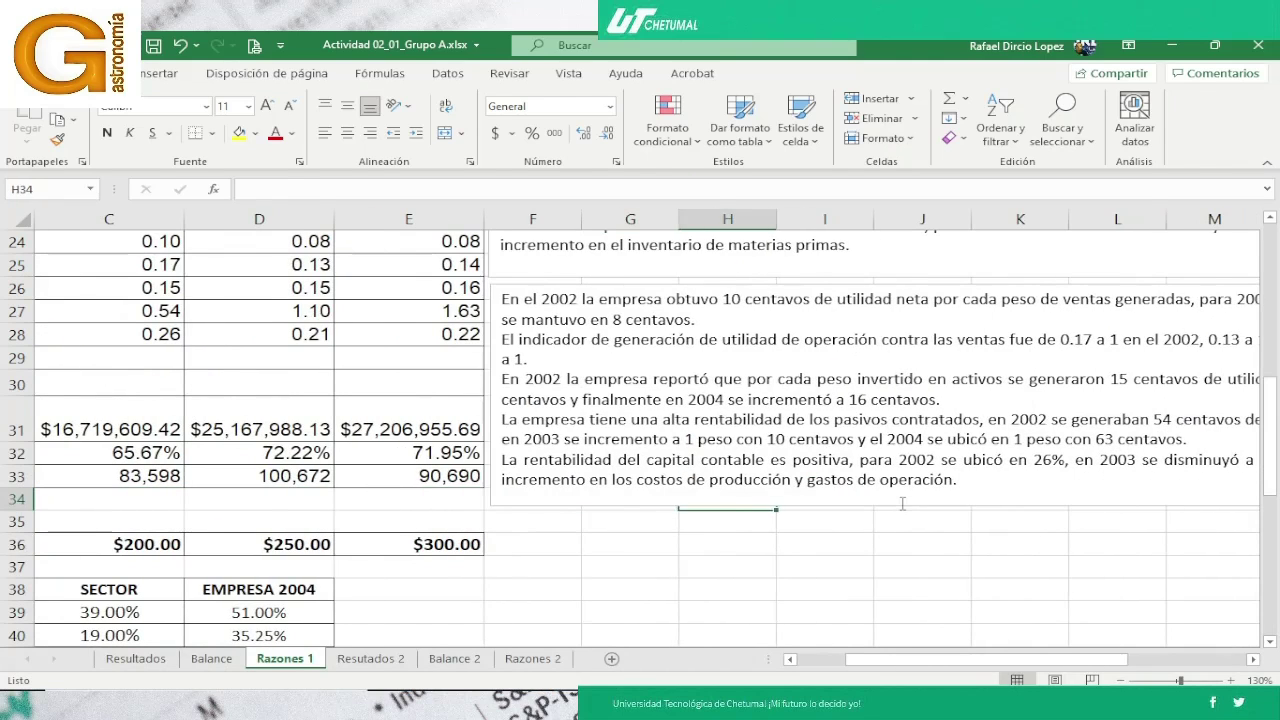
key("Right")
key("Right")
key("Right")
key("Right")
key("Right")
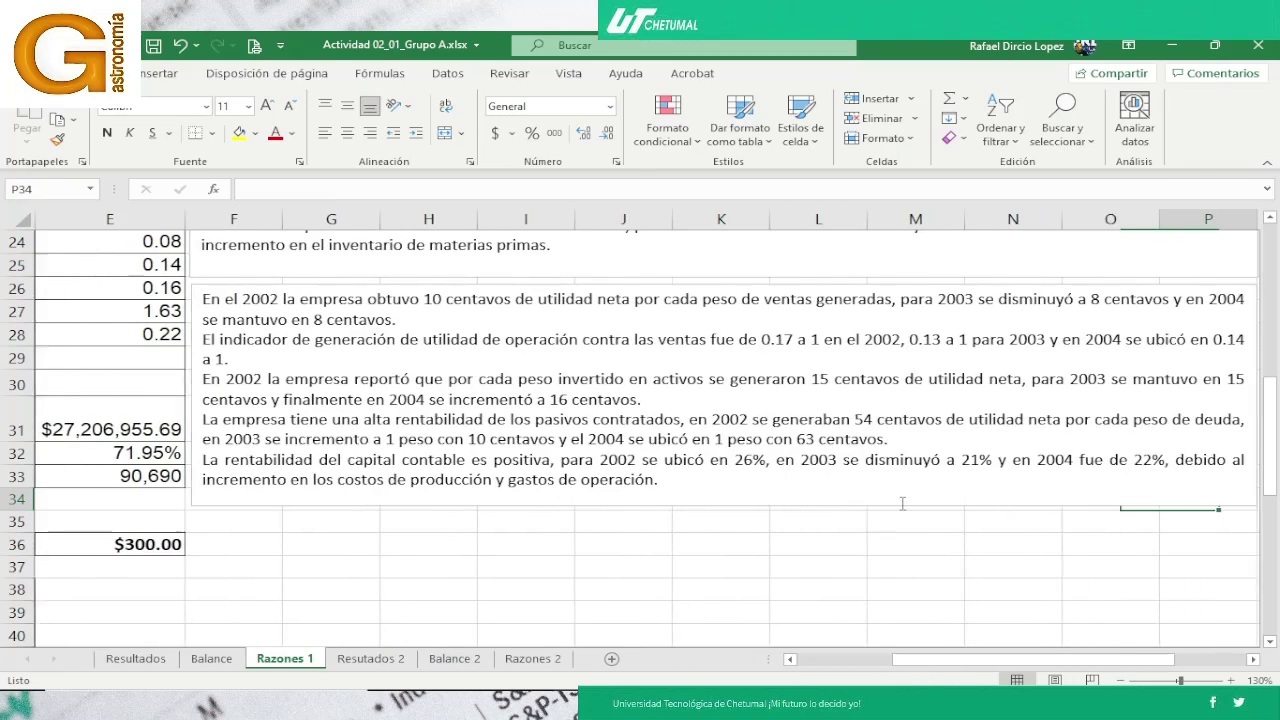
key("Right")
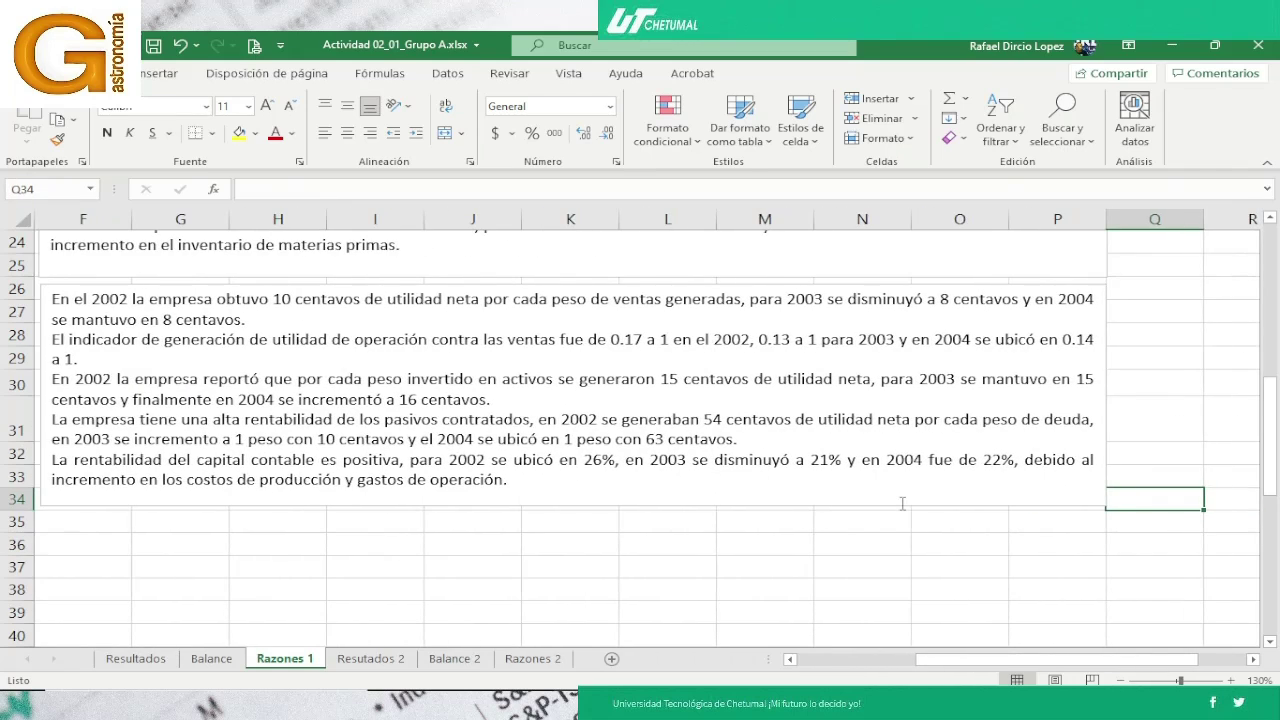
key("Left")
key("Left")
key("Left")
key("Left")
key("Left")
key("Left")
key("Left")
key("Left")
key("Left")
key("Left")
key("Left")
key("Left")
key("Left")
key("Left")
key("Left")
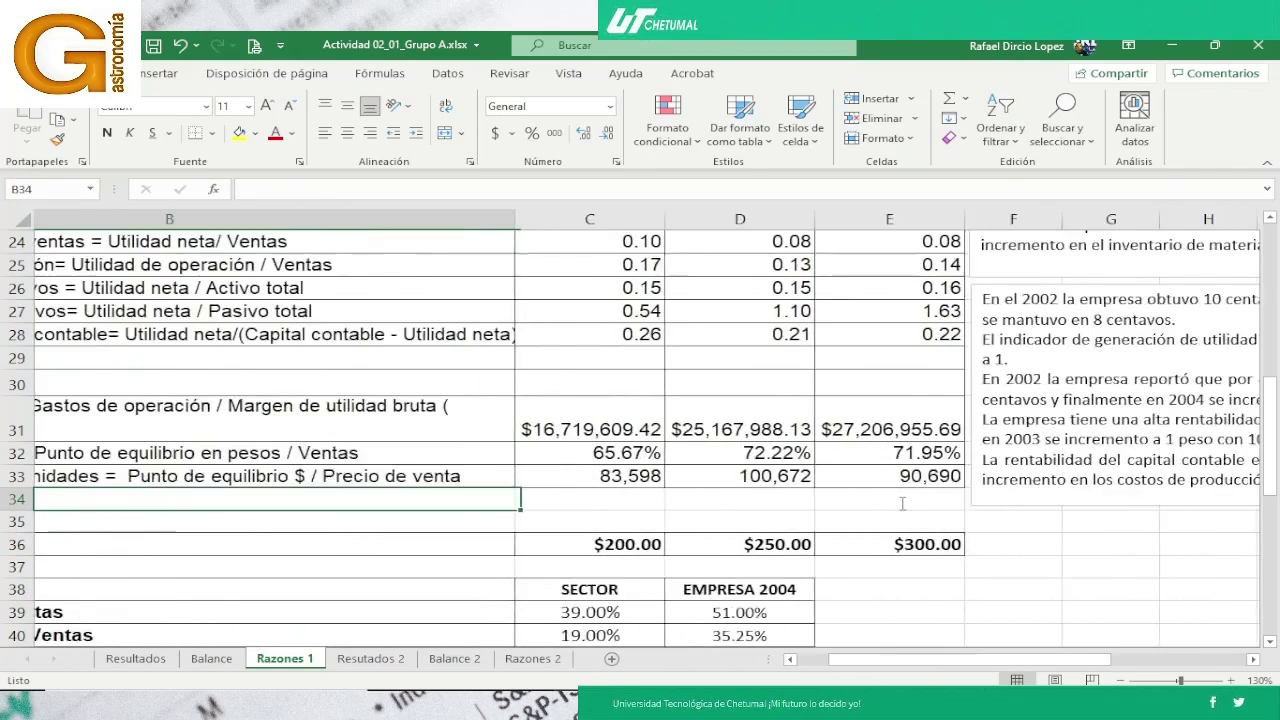
key("Left")
key("Right")
key("Right")
key("Right")
key("Right")
key("Right")
key("Right")
key("Right")
key("Right")
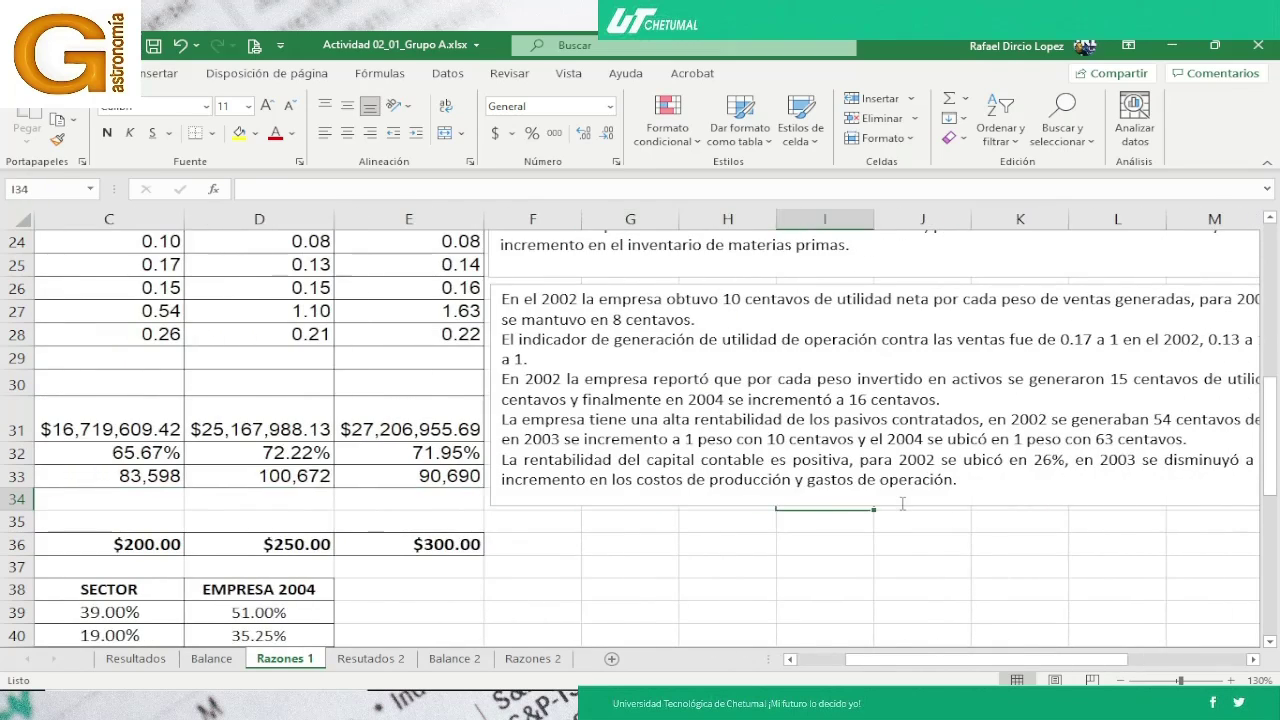
Insert a text box directly below the profitability analysis, spanning about columns F to P and rows 35 to 38
left_click(232, 521)
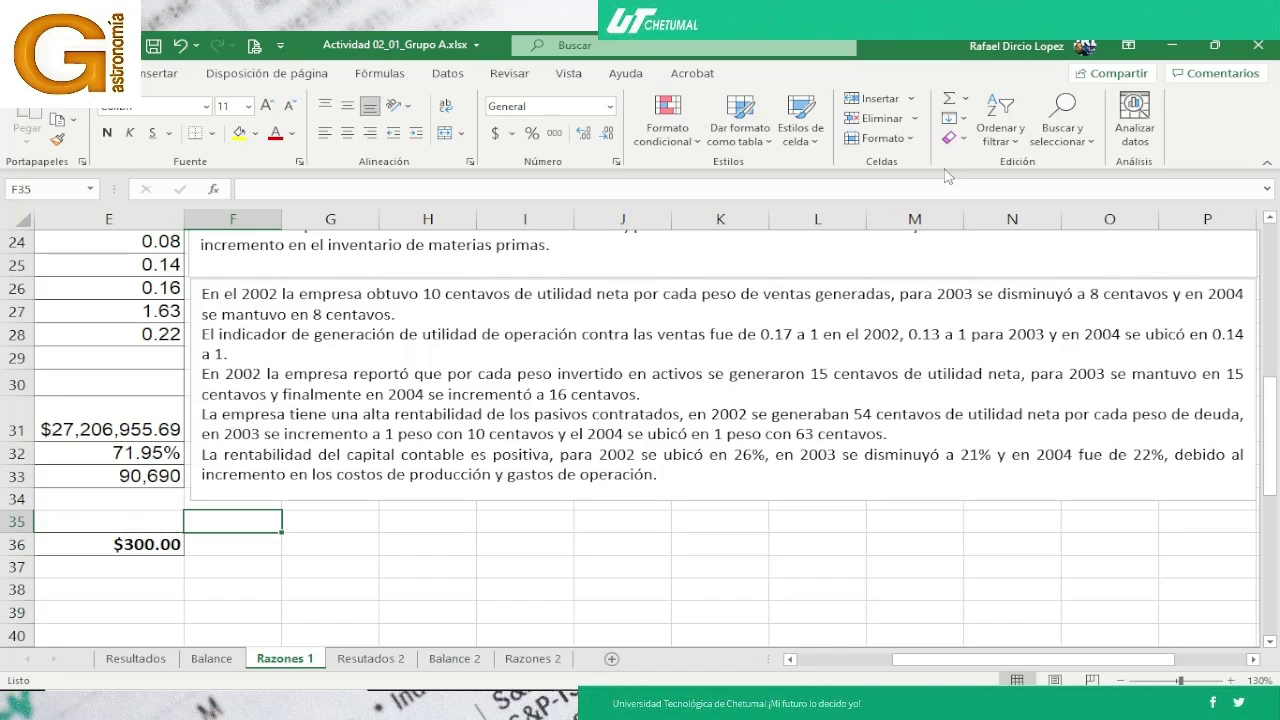
left_click(152, 76)
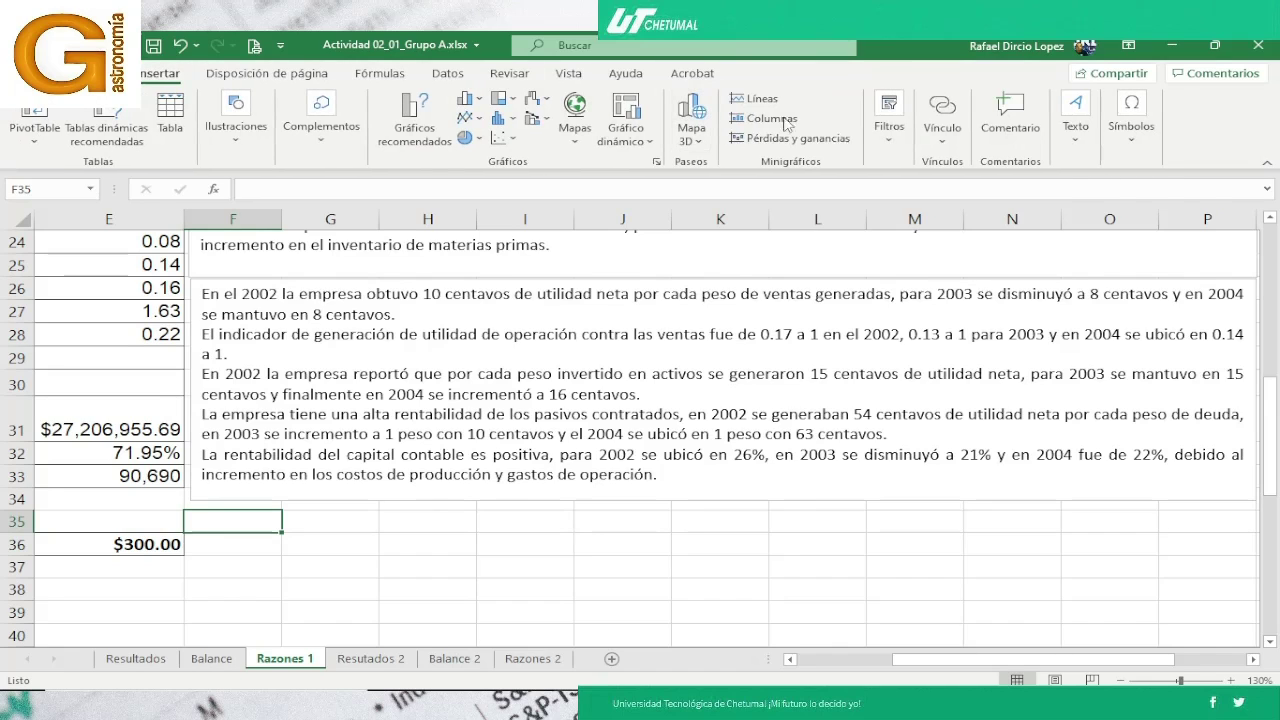
left_click(1070, 148)
left_click(1064, 195)
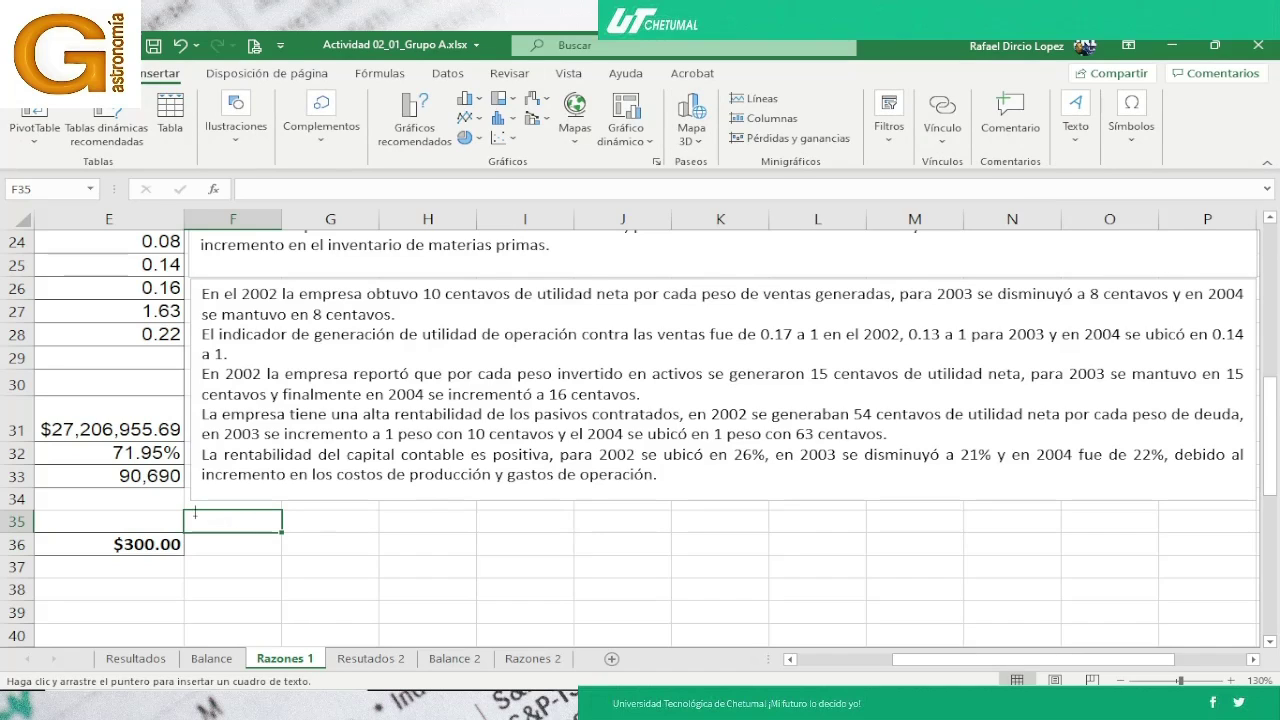
left_click_drag(194, 513, 520, 600)
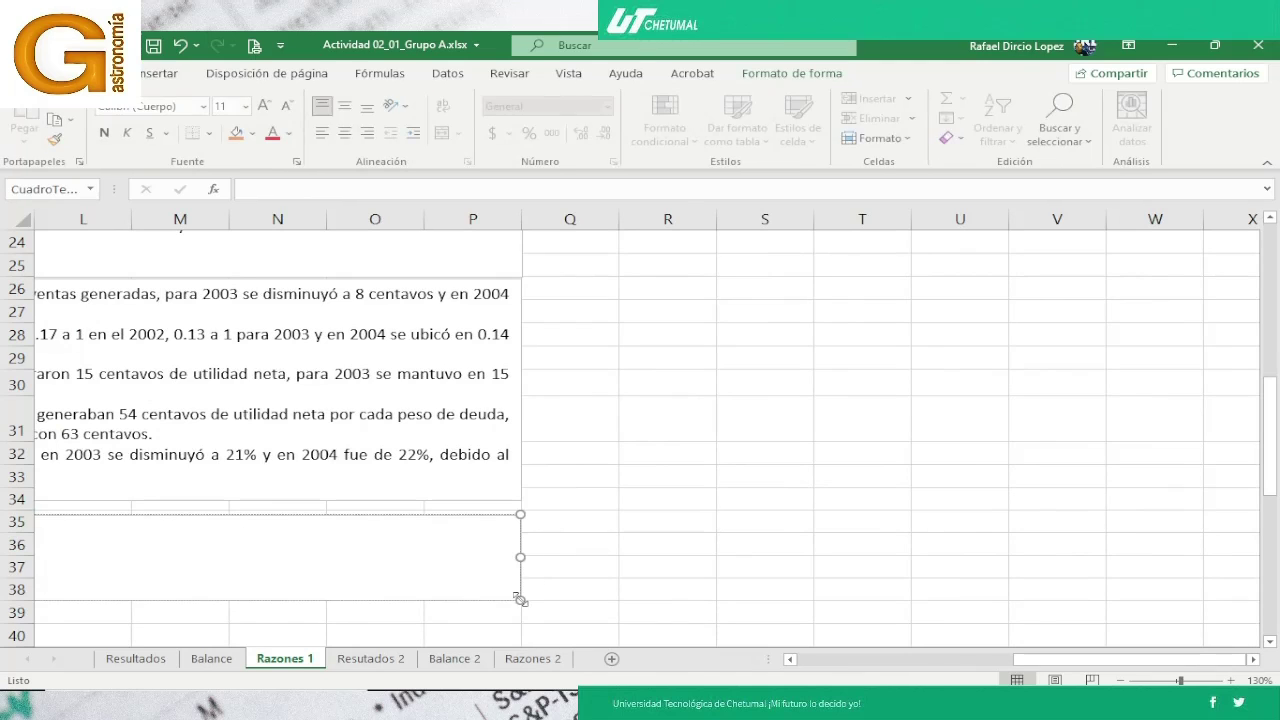
Paste the copied break-even analysis paragraph for 2002, 2003 and 2004 into the new text box
left_click(425, 617)
key("Left")
key("Left")
key("Left")
key("Left")
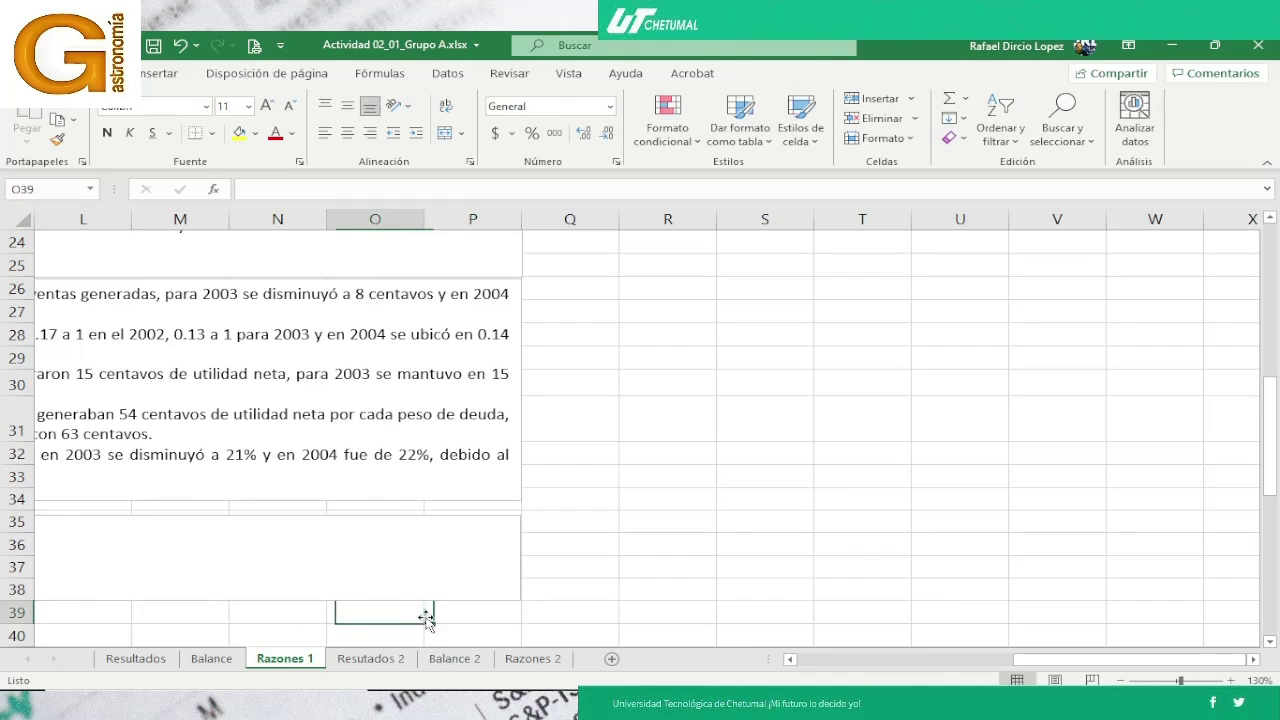
key("Left")
key("Left")
key("Left")
key("Left")
key("Left")
key("Left")
key("Left")
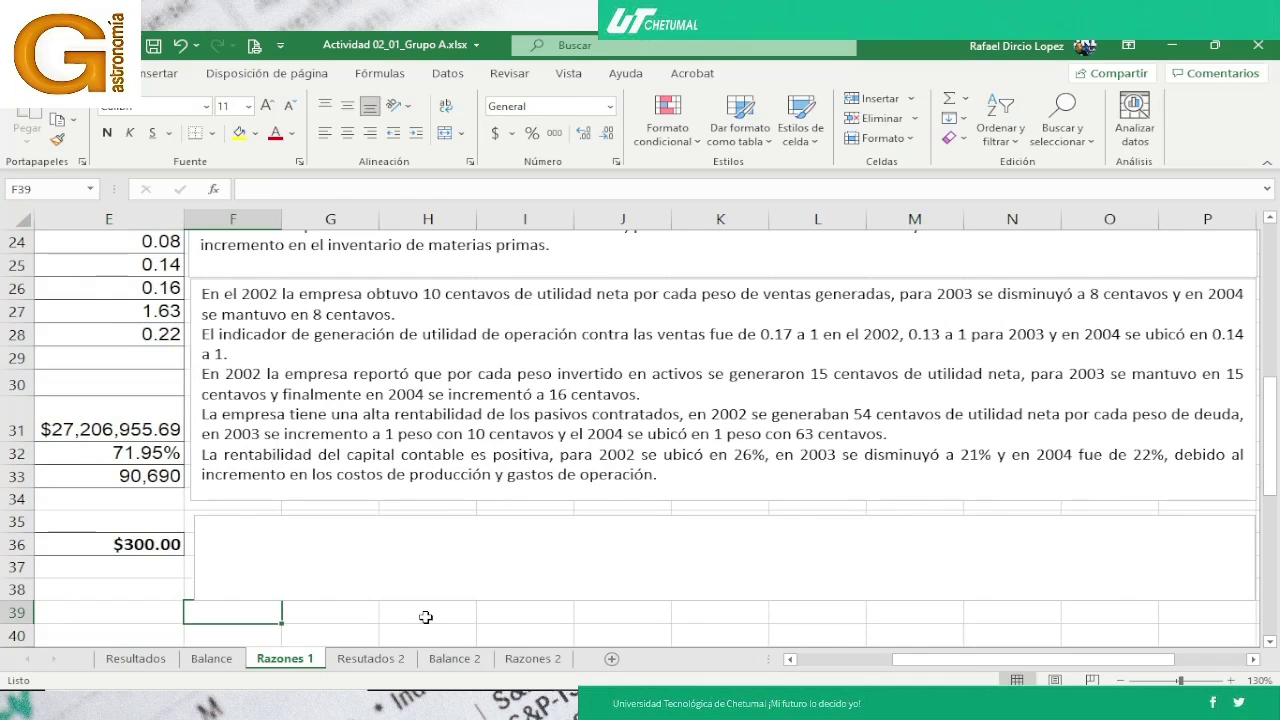
key("ctrl+v")
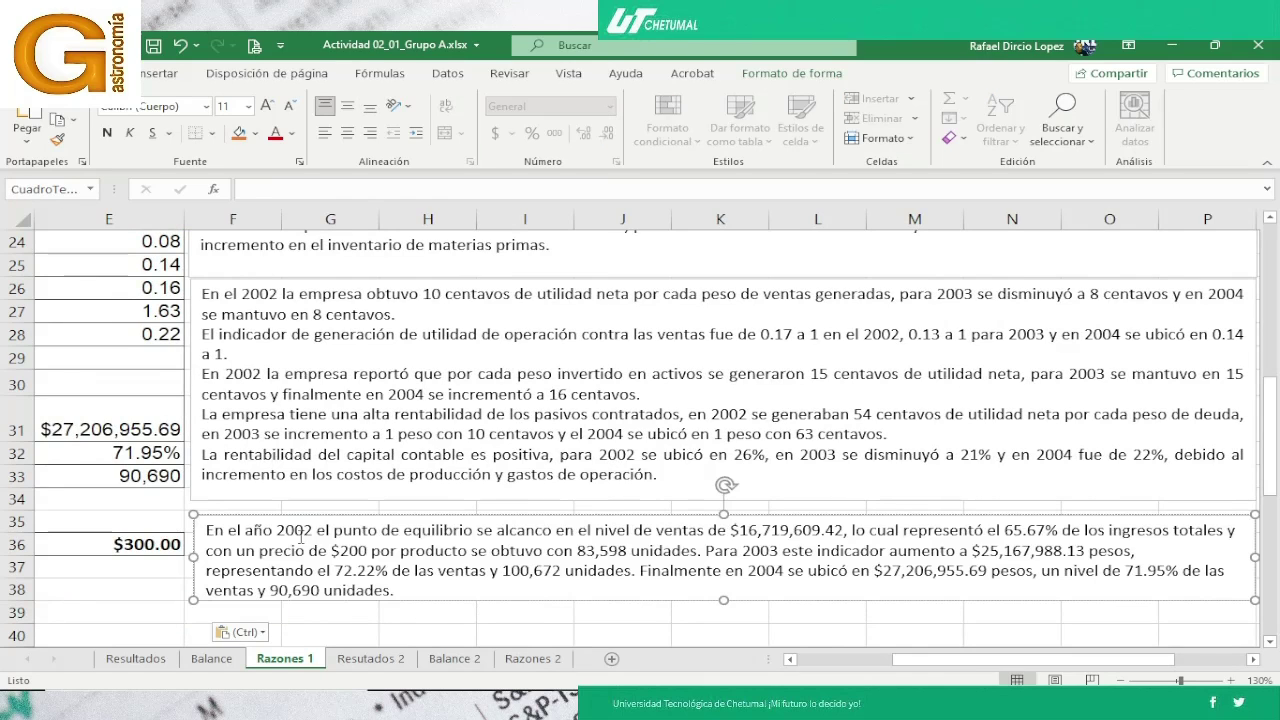
Set the paragraph alignment of the whole break-even analysis text to Justificada
key("ctrl+a")
right_click(729, 606)
left_click(535, 338)
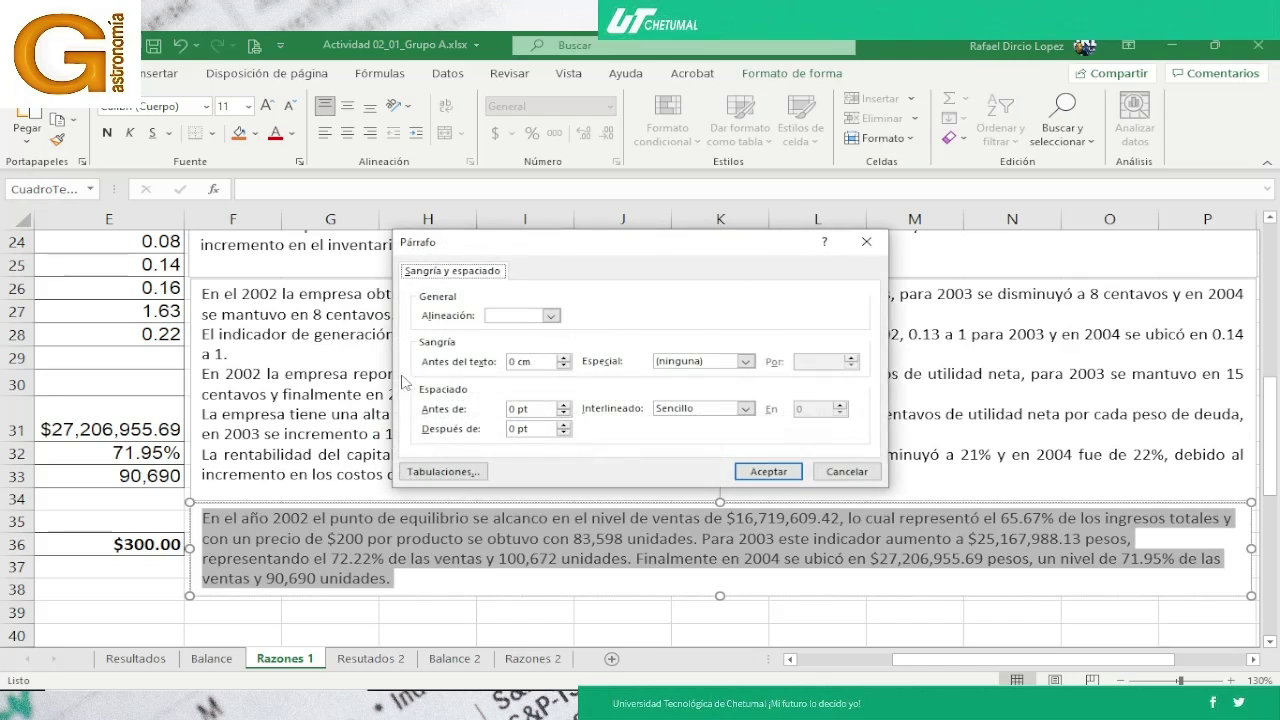
left_click(550, 315)
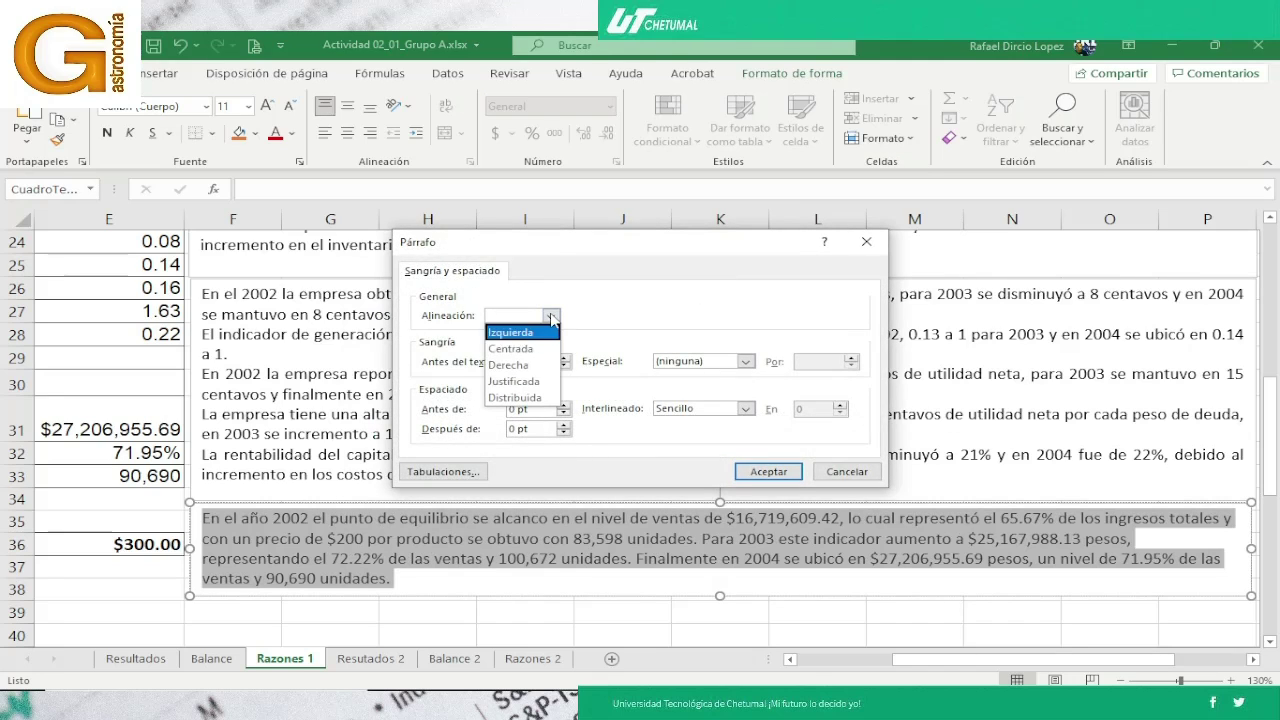
left_click(536, 381)
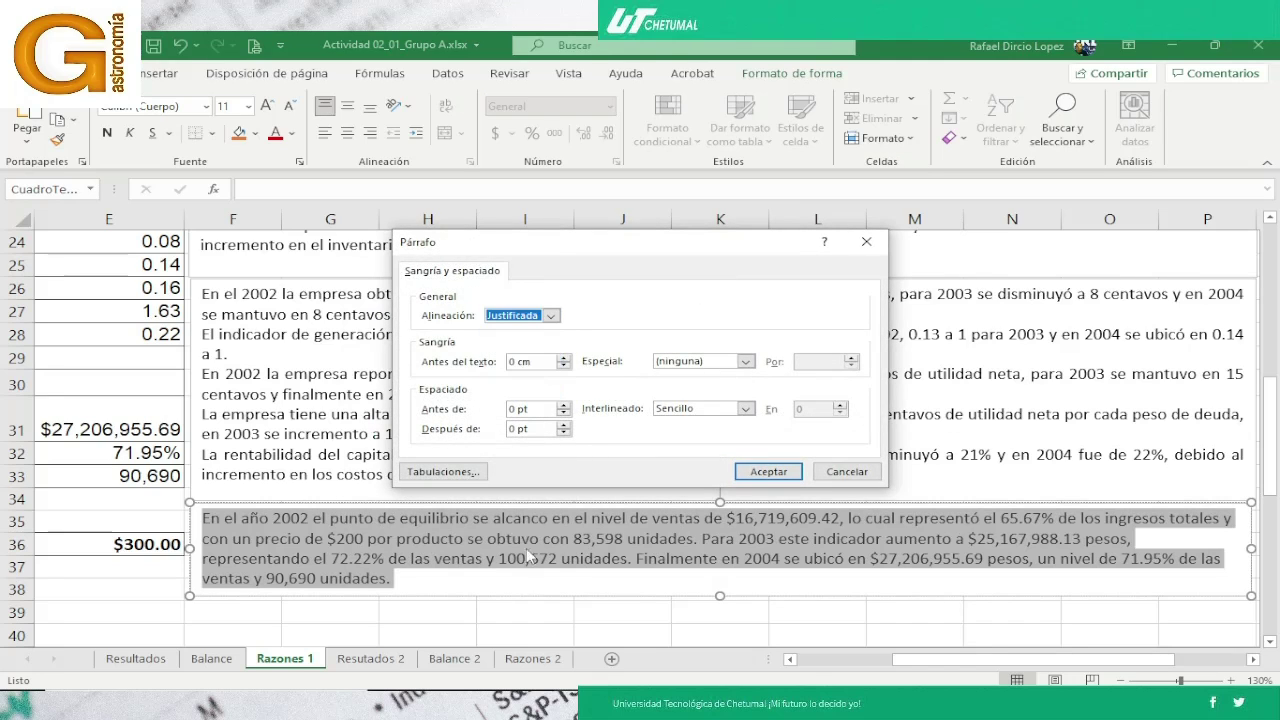
left_click(766, 472)
left_click(637, 607)
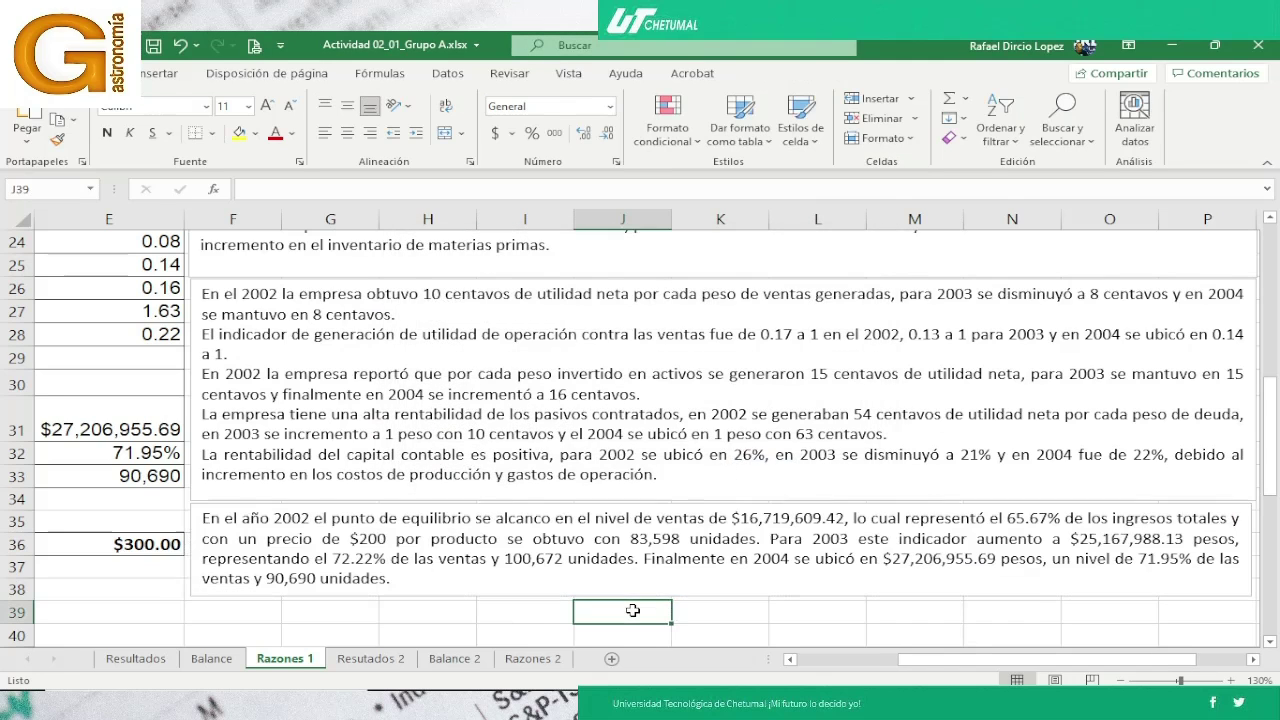
Read through the break-even analysis text box across its full width, together with the profitability analysis above it
key("Right")
key("Right")
key("Right")
key("Right")
key("Right")
key("Right")
key("Right")
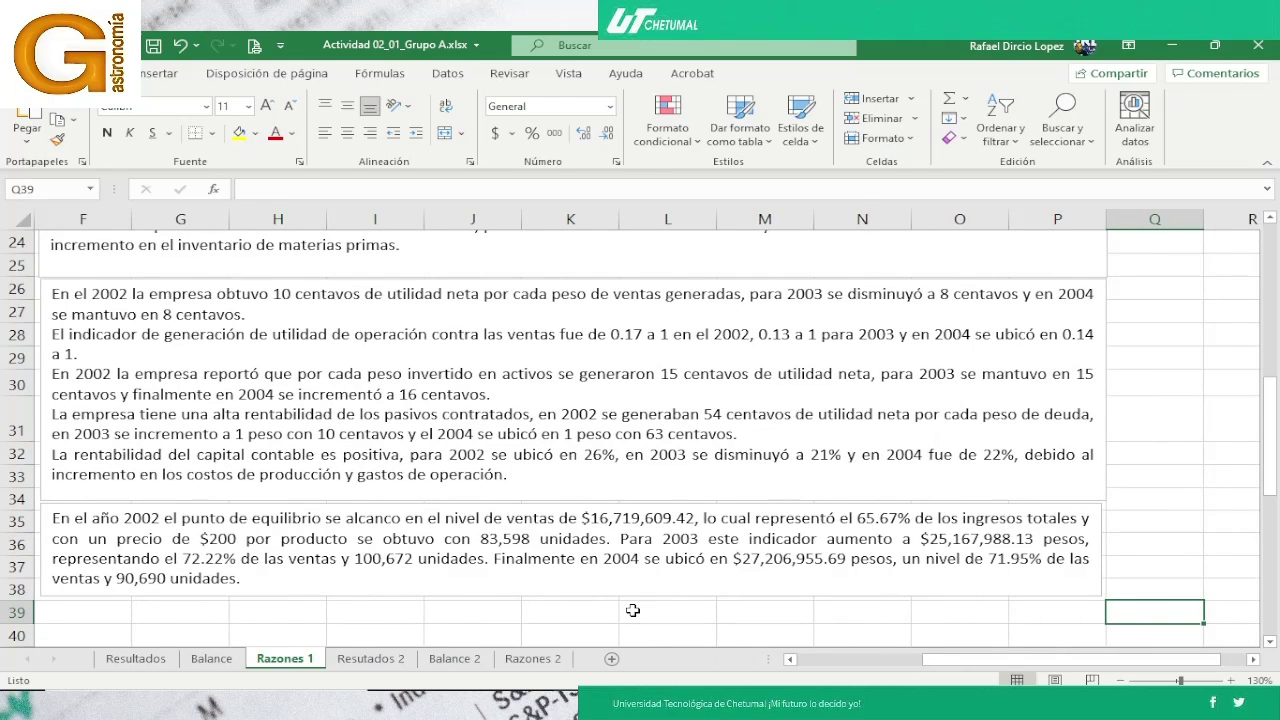
key("Down")
key("Down")
key("Down")
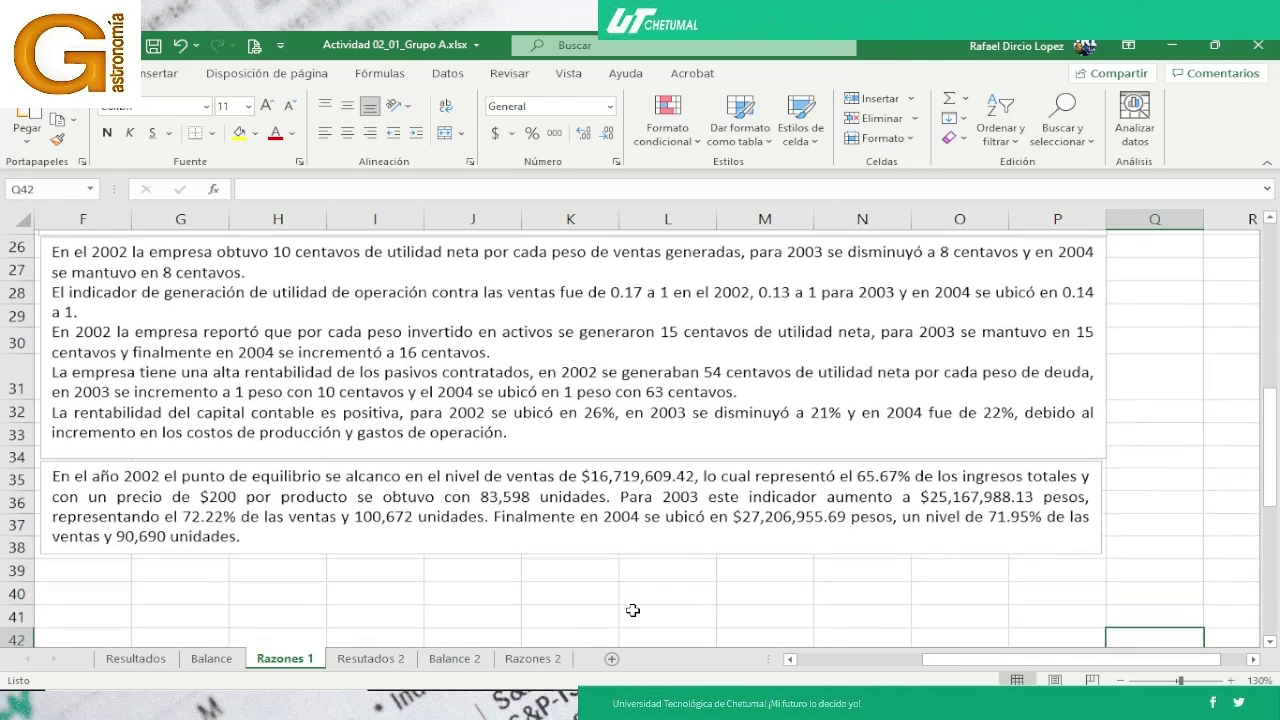
key("Left")
key("Left")
key("Left")
key("Left")
key("Left")
key("Left")
key("Left")
key("Left")
key("Left")
key("Left")
key("Left")
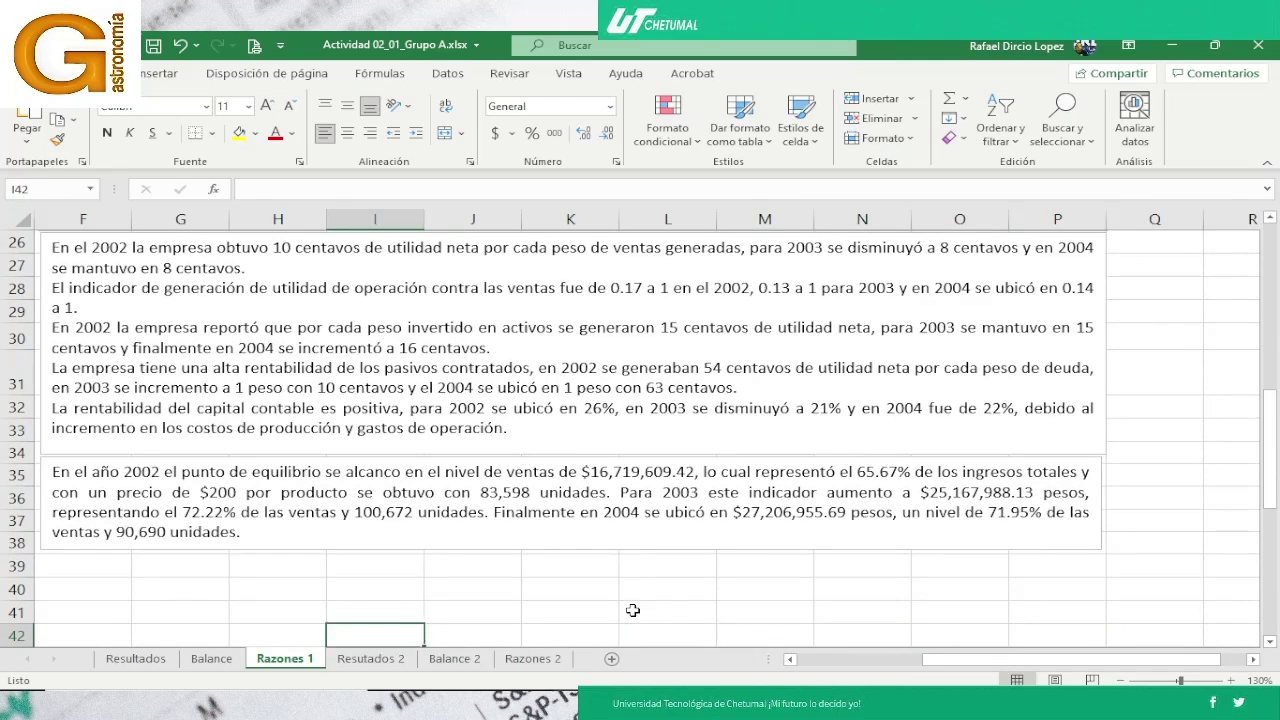
key("Up")
key("Up")
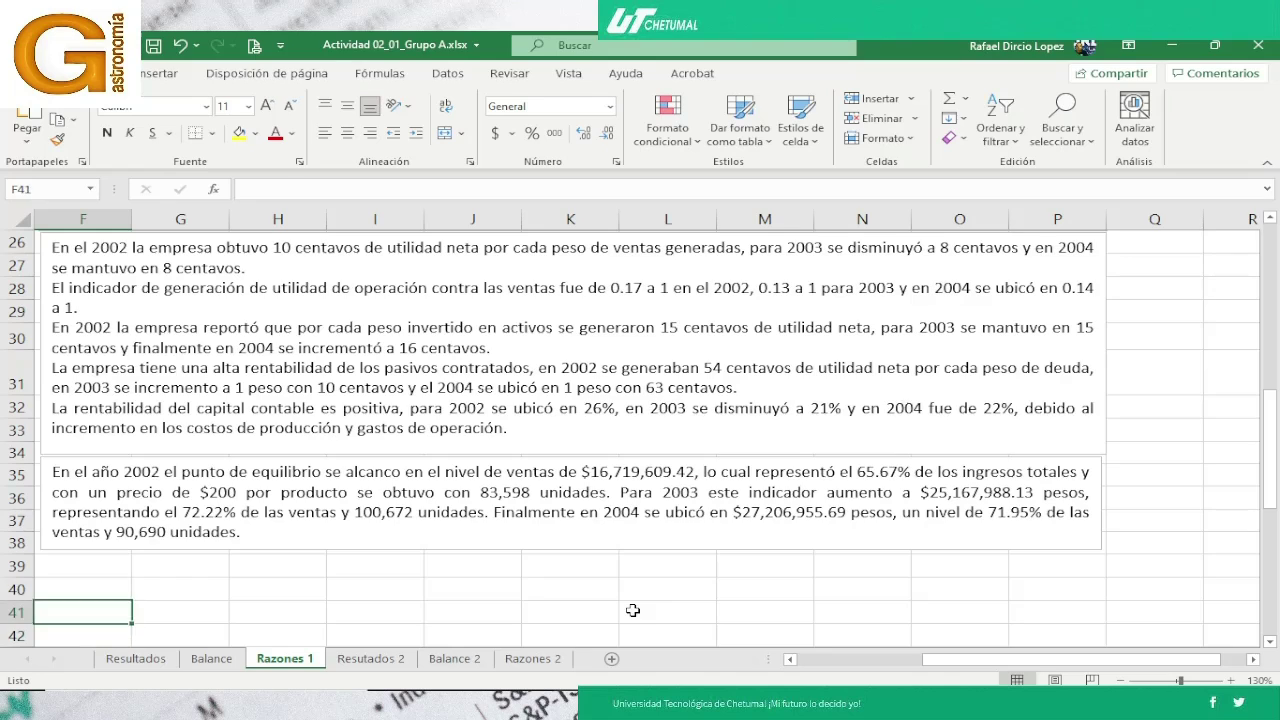
key("Up")
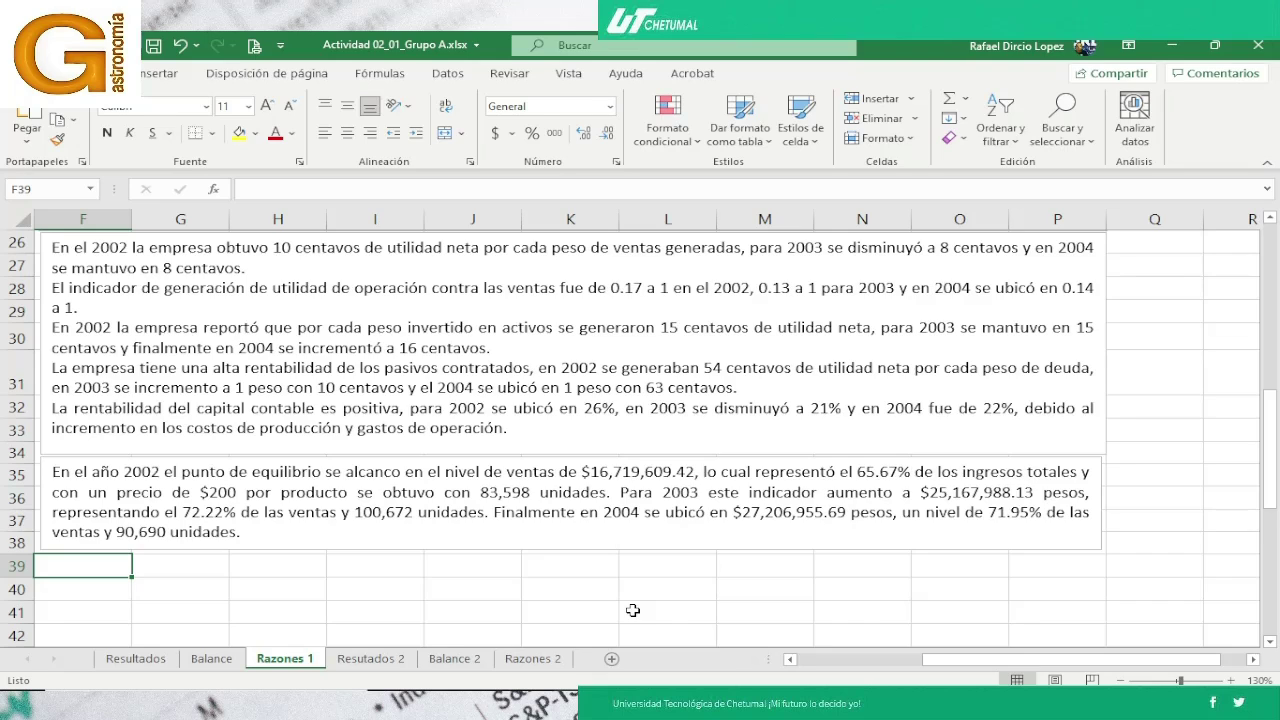
Correct the misspelled word "alcanco" to "alcanzó" in the first line of the break-even analysis
left_click(385, 474)
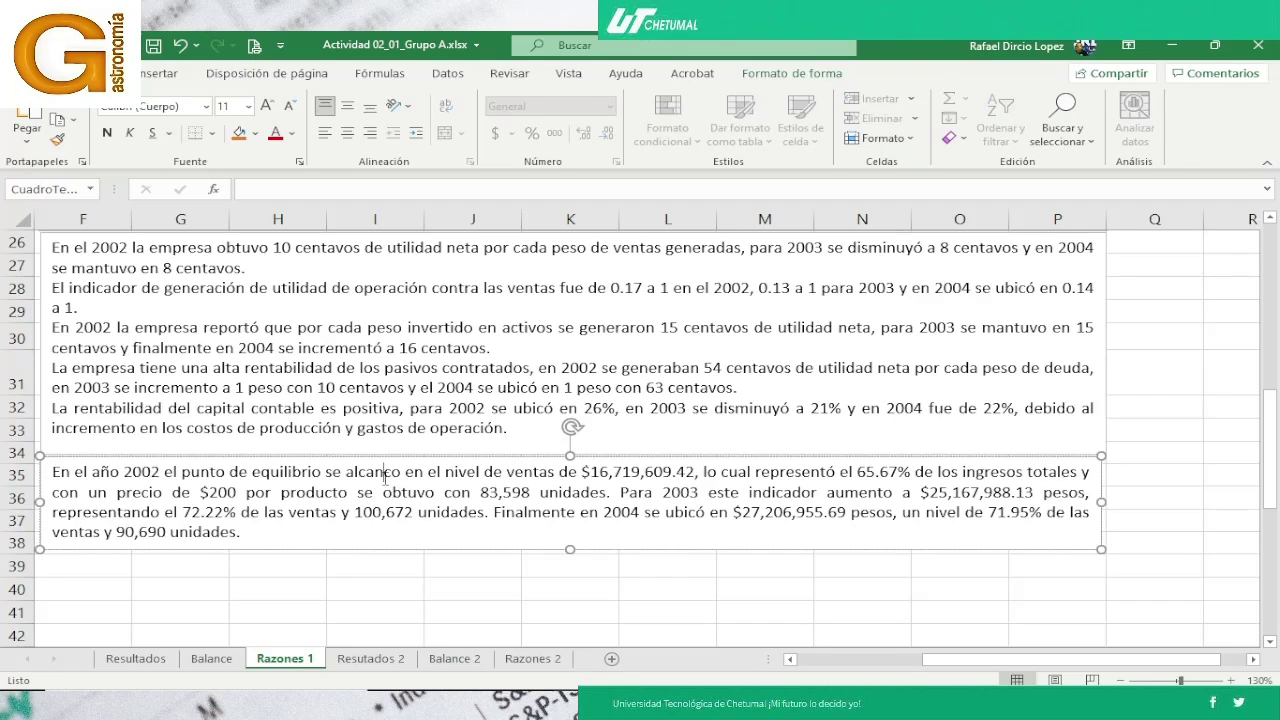
type("zó")
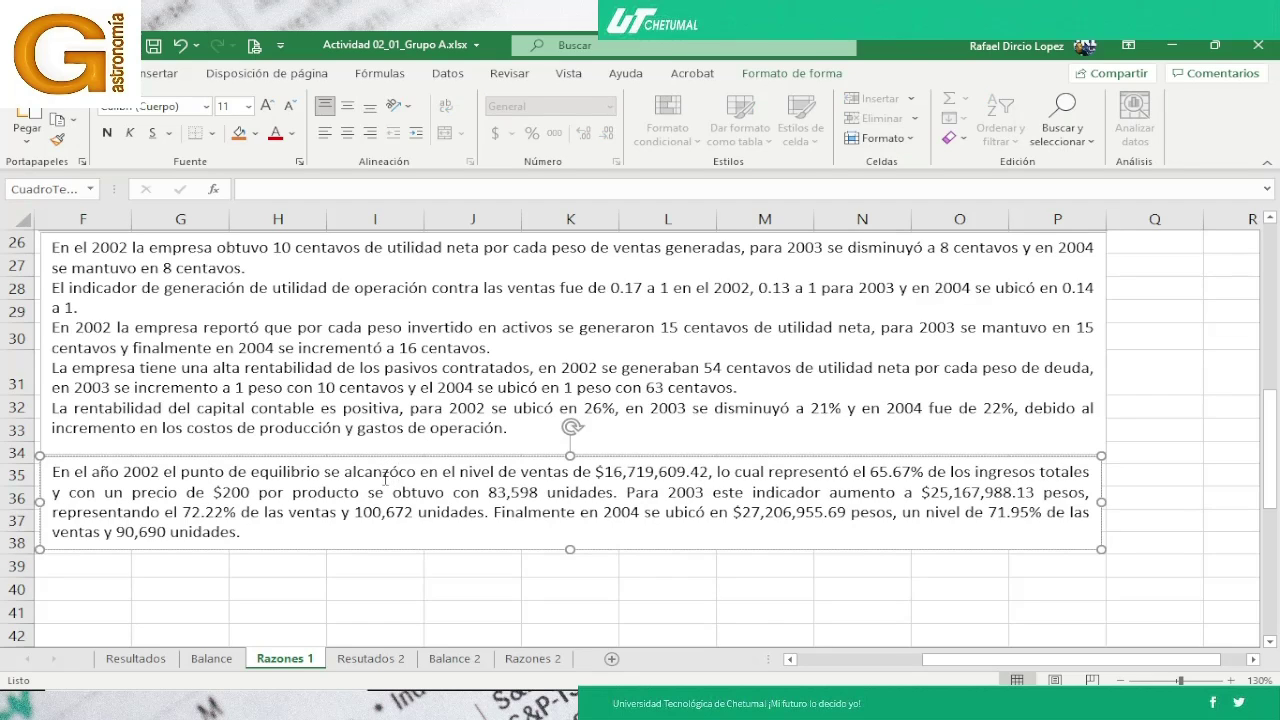
key("Delete")
key("Delete")
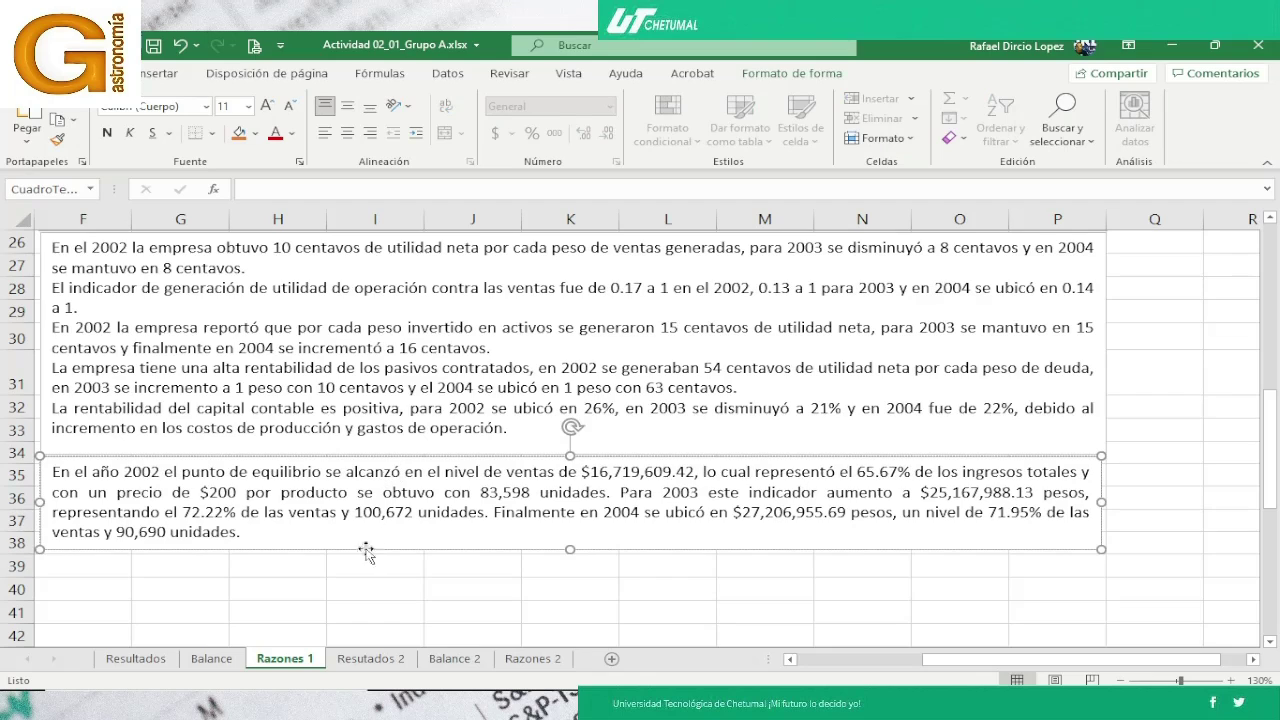
left_click(346, 568)
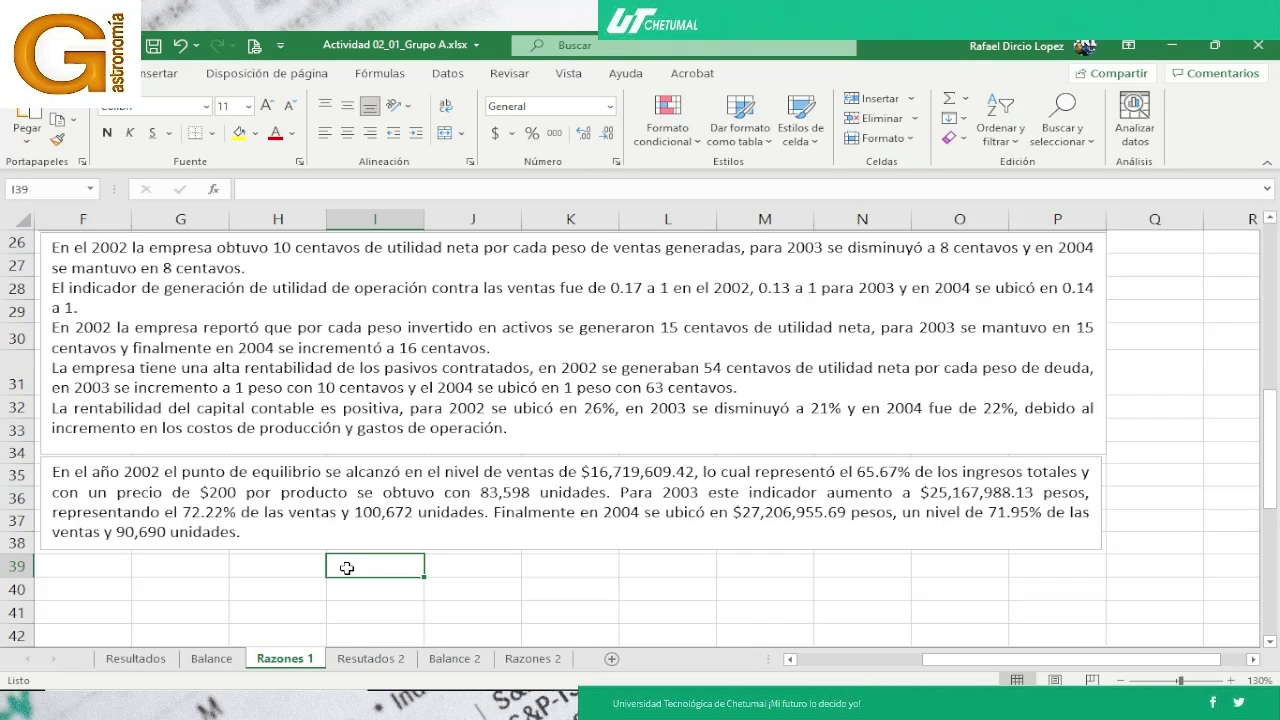
key("Left")
key("Left")
key("Left")
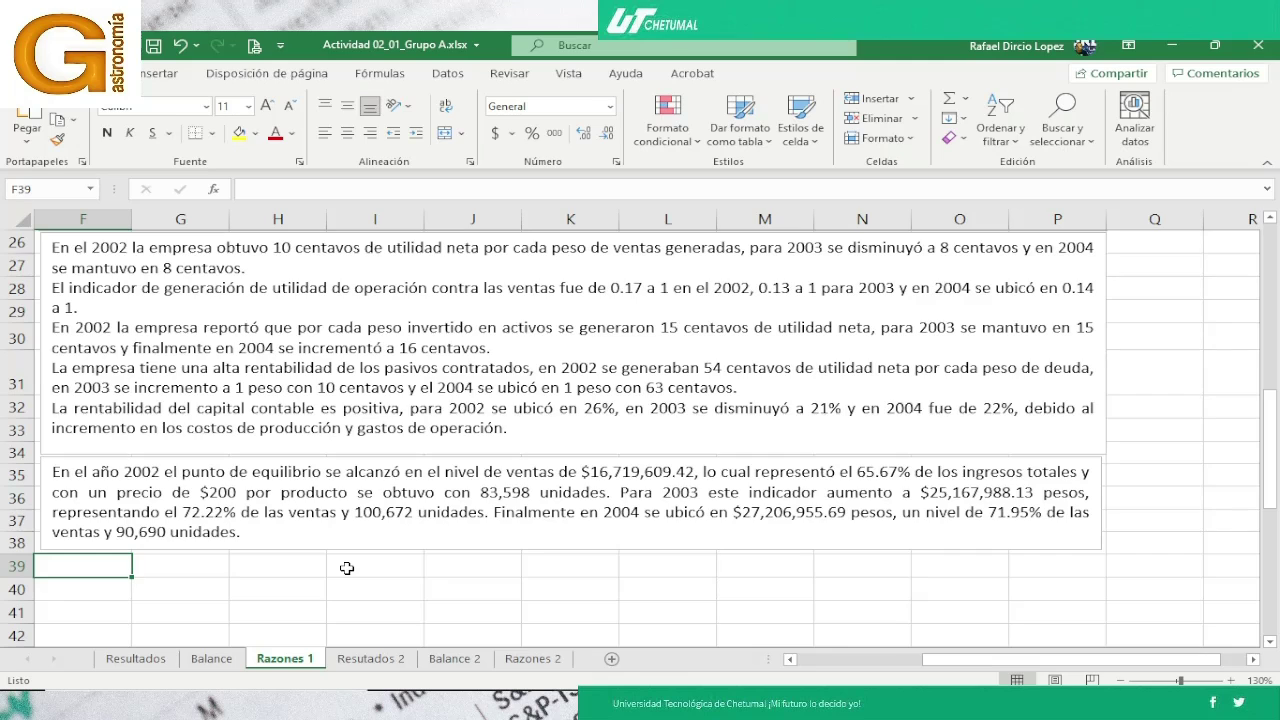
key("Down")
key("Down")
key("Down")
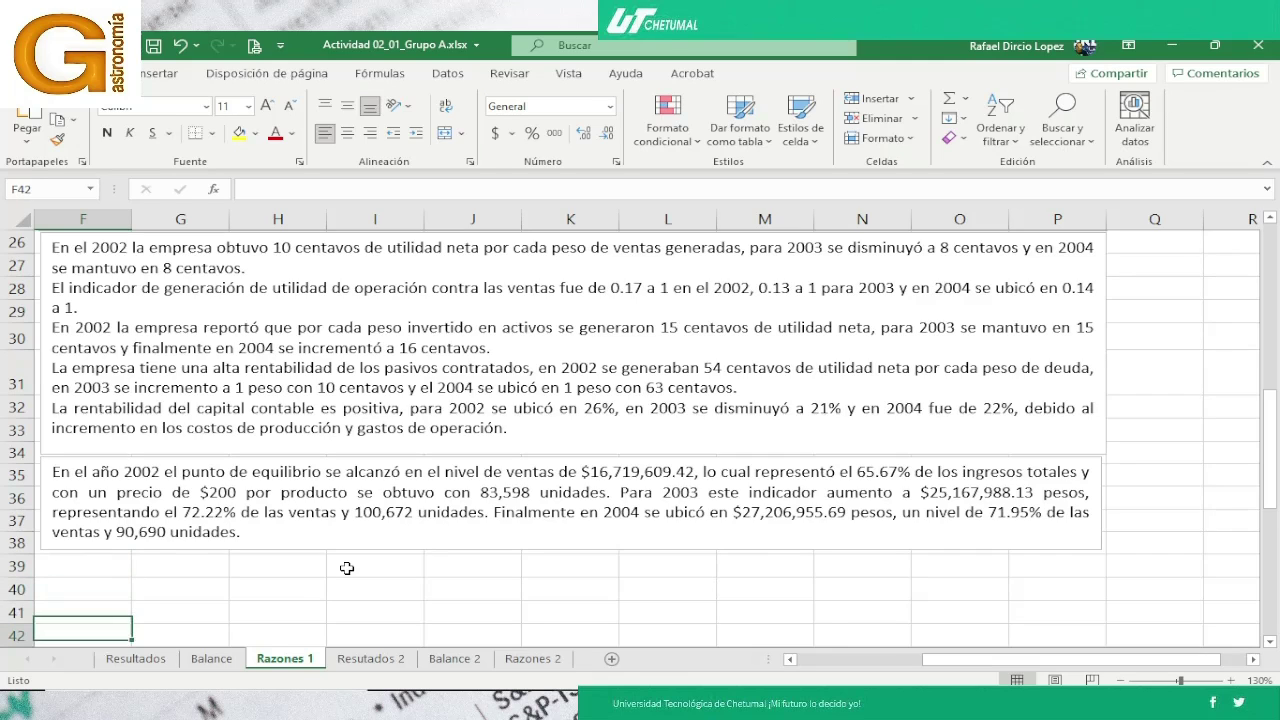
key("Up")
key("Up")
key("Up")
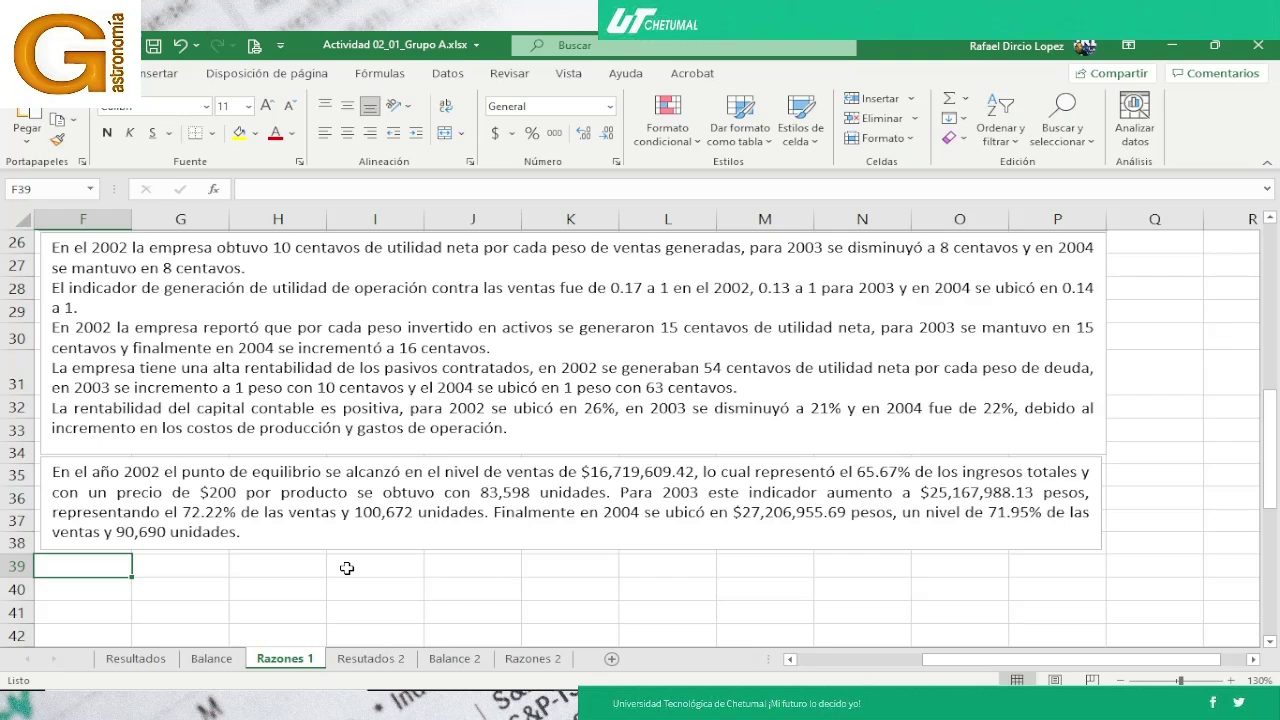
key("Down")
key("Down")
key("Down")
key("Down")
key("Down")
key("Down")
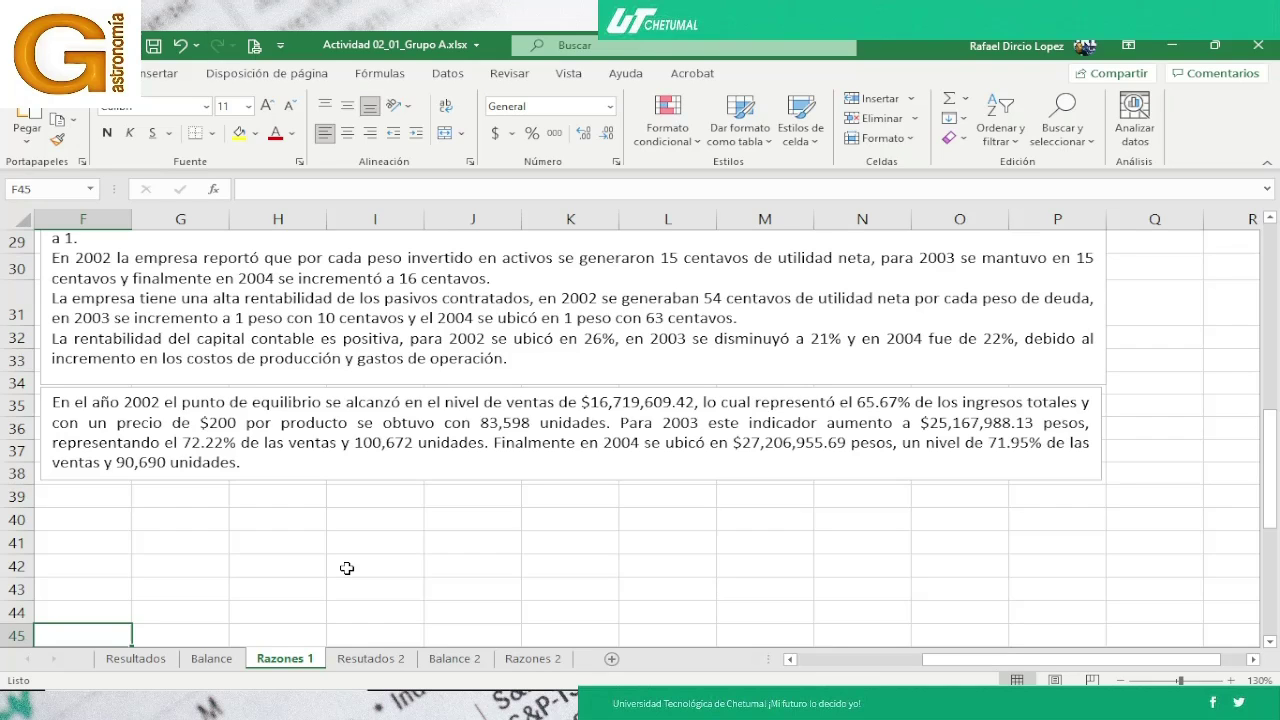
Switch to the Google Meet call, present the entire screen to everyone, and return to the Actividad 02_01_Grupo A.xlsx workbook
key("alt+Tab")
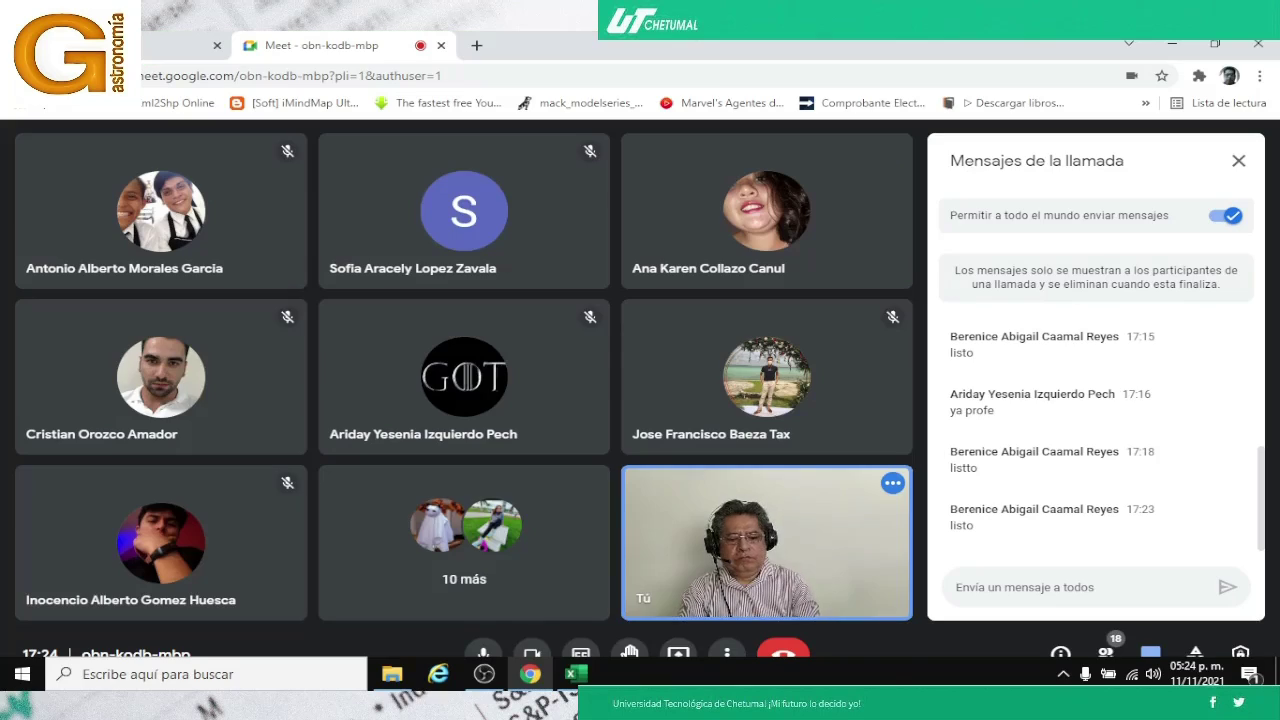
left_click(679, 656)
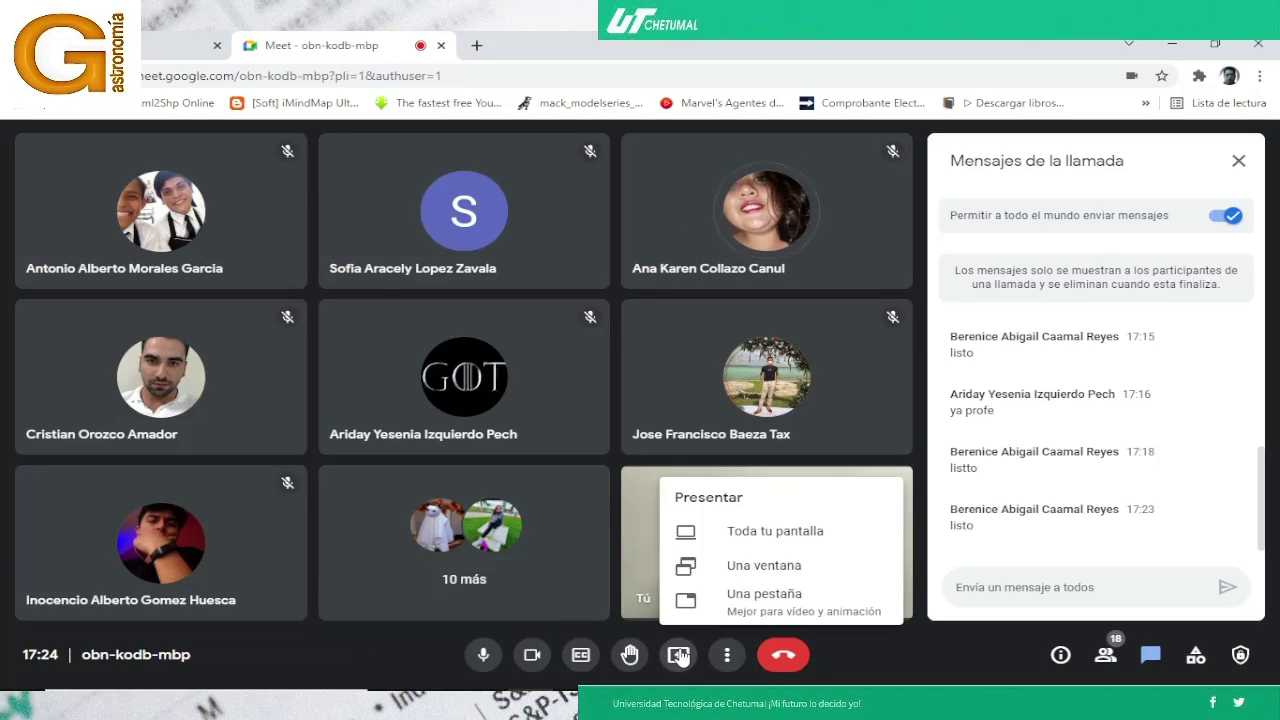
left_click(735, 534)
left_click(575, 311)
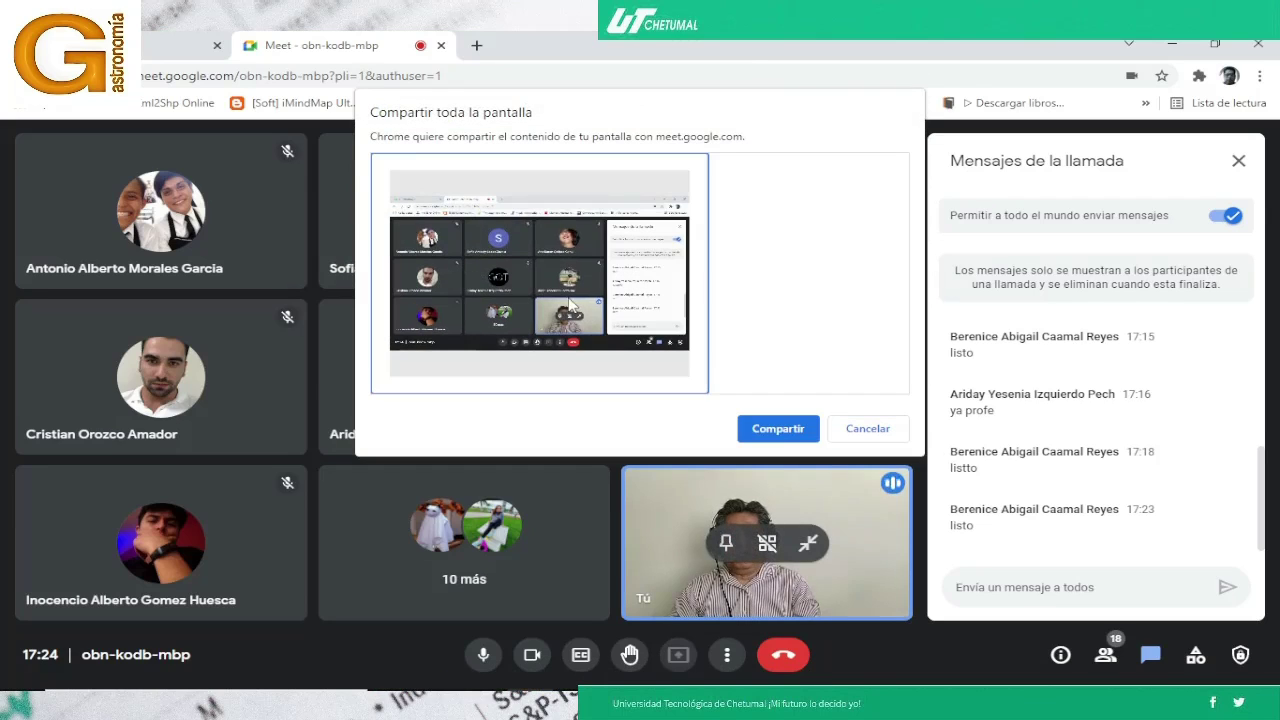
left_click(779, 433)
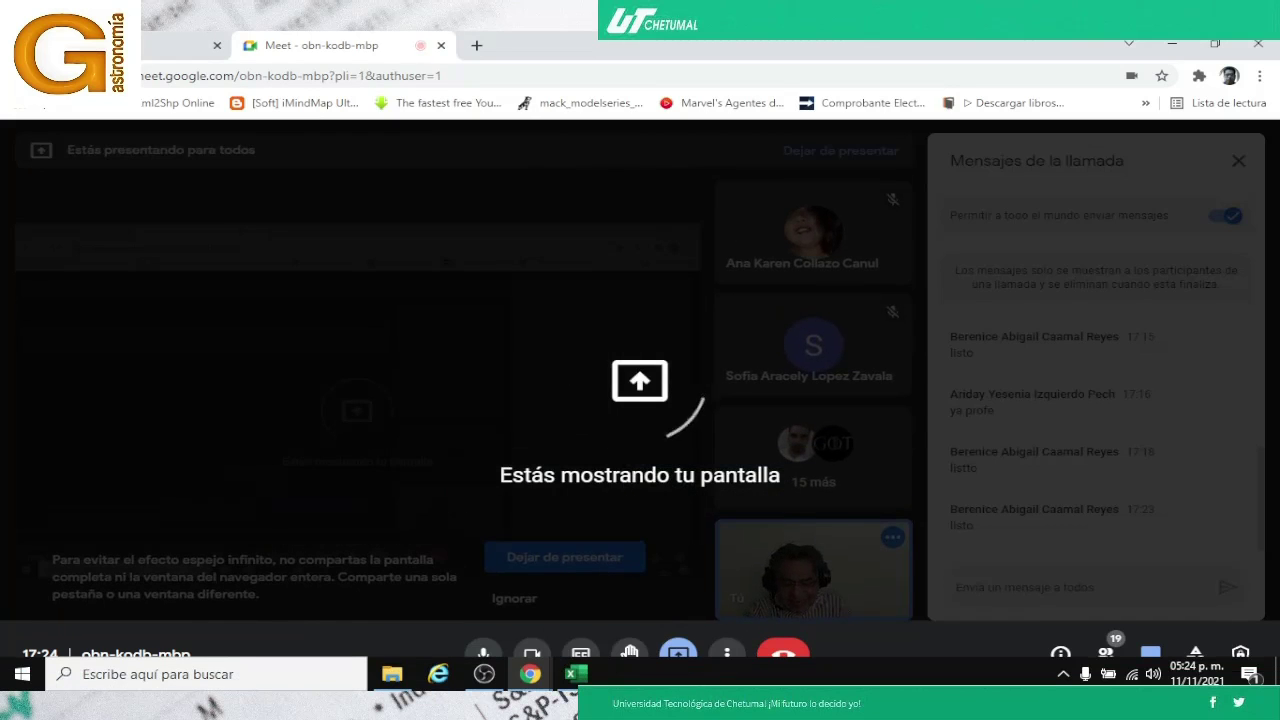
mouse_move(582, 677)
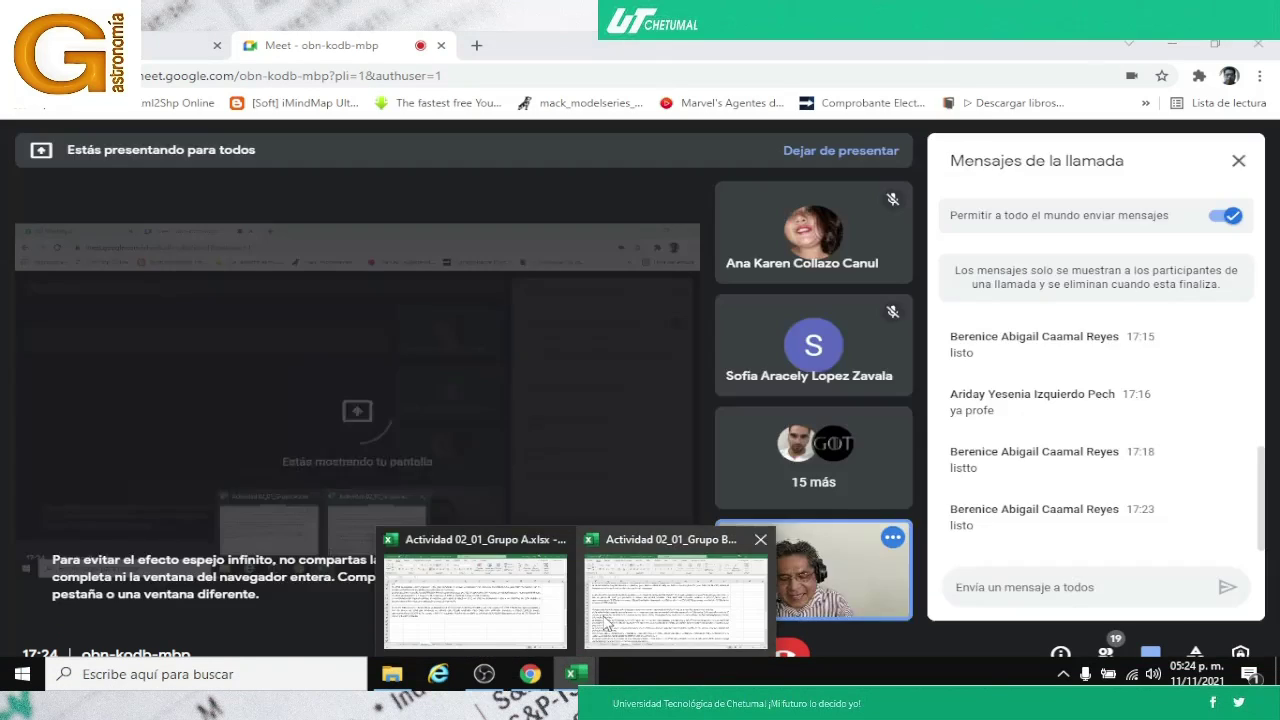
left_click(505, 590)
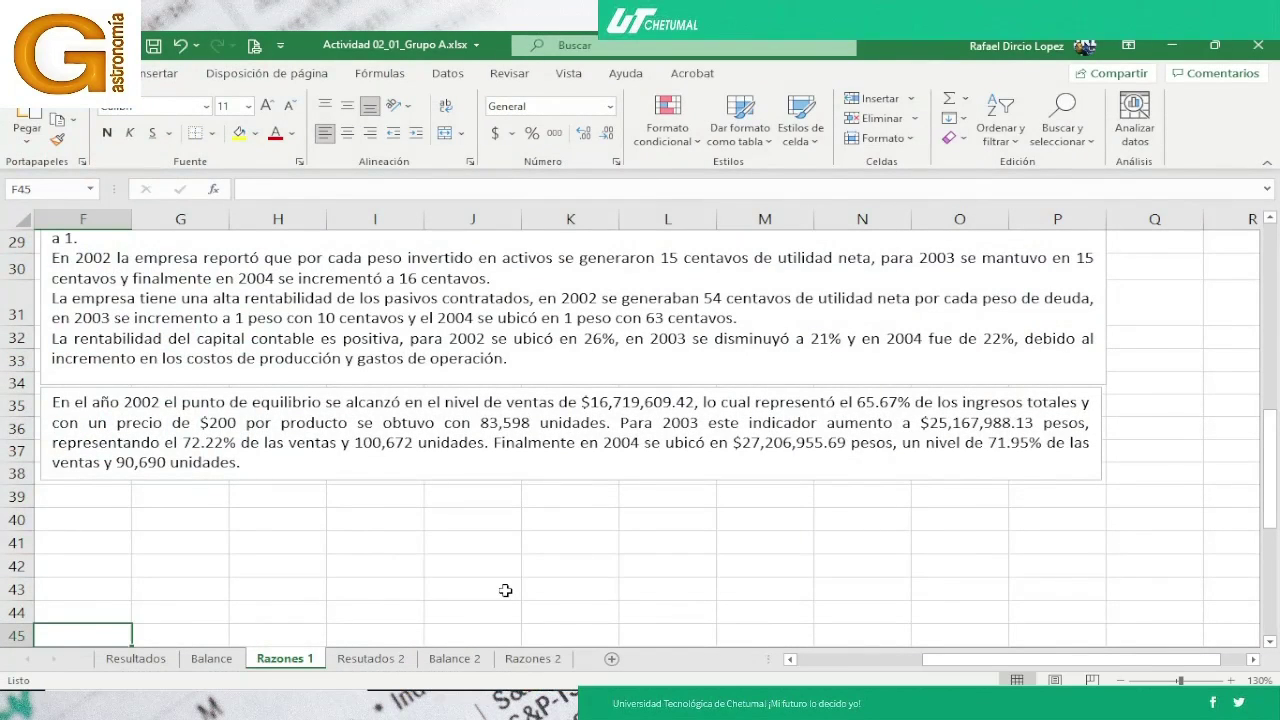
Check the participants' replies in the Google Meet call chat and return to the Actividad 02_01_Grupo A.xlsx workbook
left_click(99, 520)
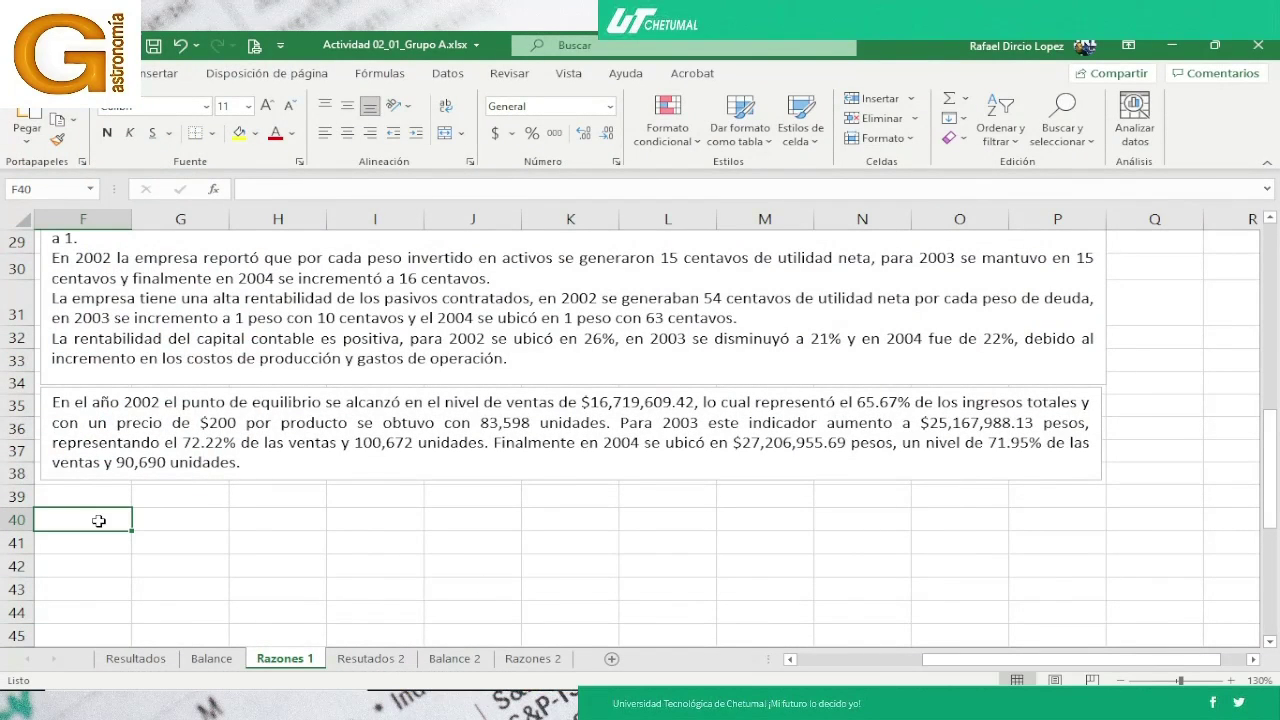
left_click(491, 594)
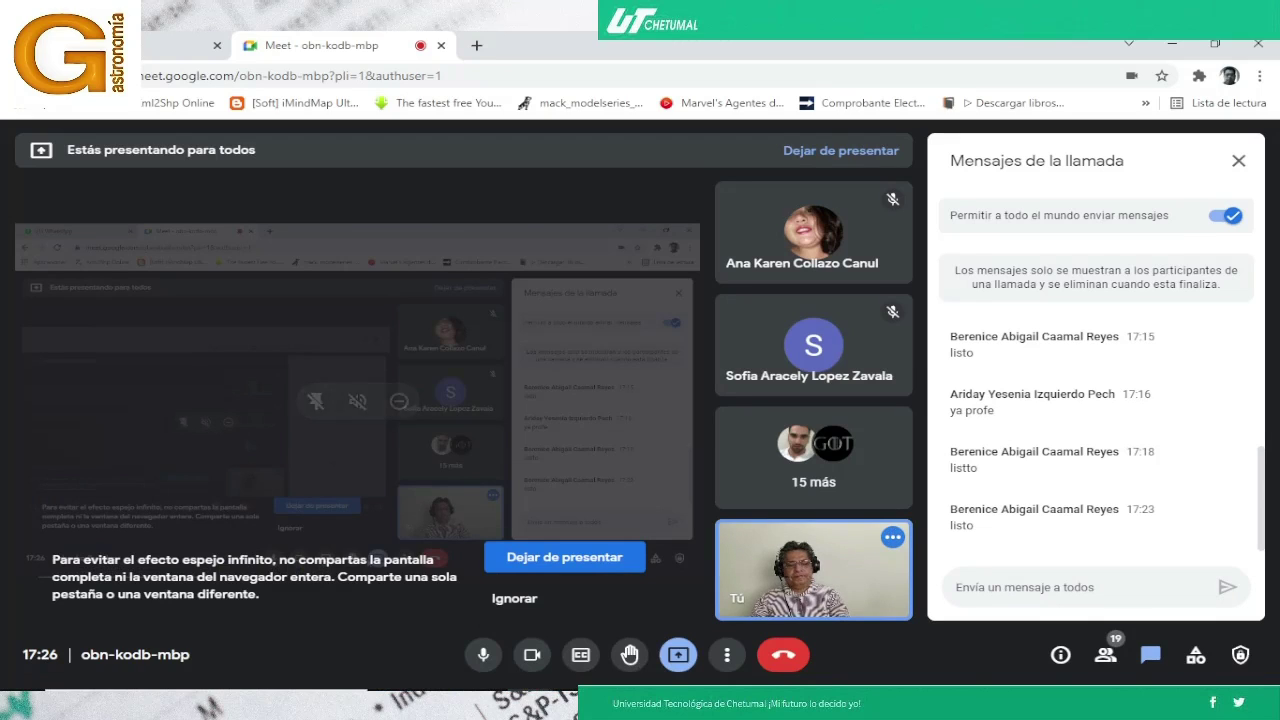
mouse_move(575, 674)
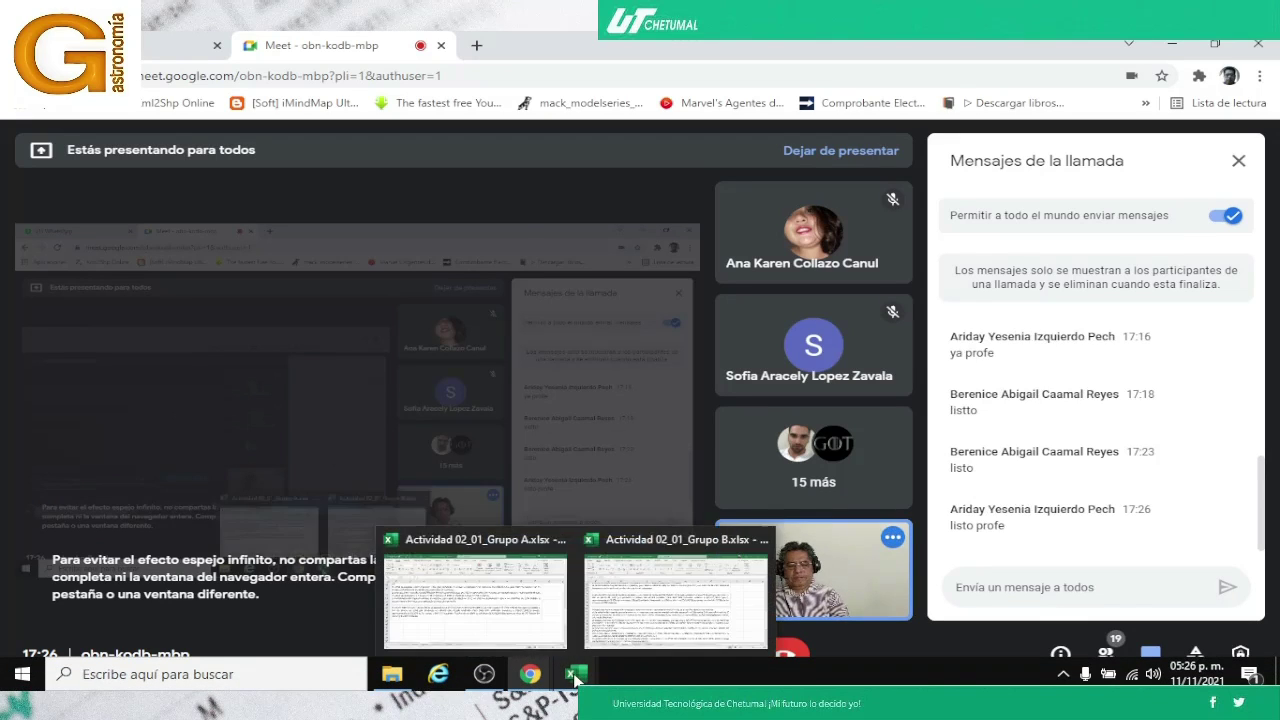
left_click(537, 633)
key("Right")
key("Right")
key("Right")
key("Right")
key("Right")
key("Right")
key("Right")
key("Right")
key("Right")
key("Right")
key("Right")
key("Right")
key("Right")
key("Right")
key("Up")
key("Up")
key("Up")
key("Up")
key("Up")
key("Up")
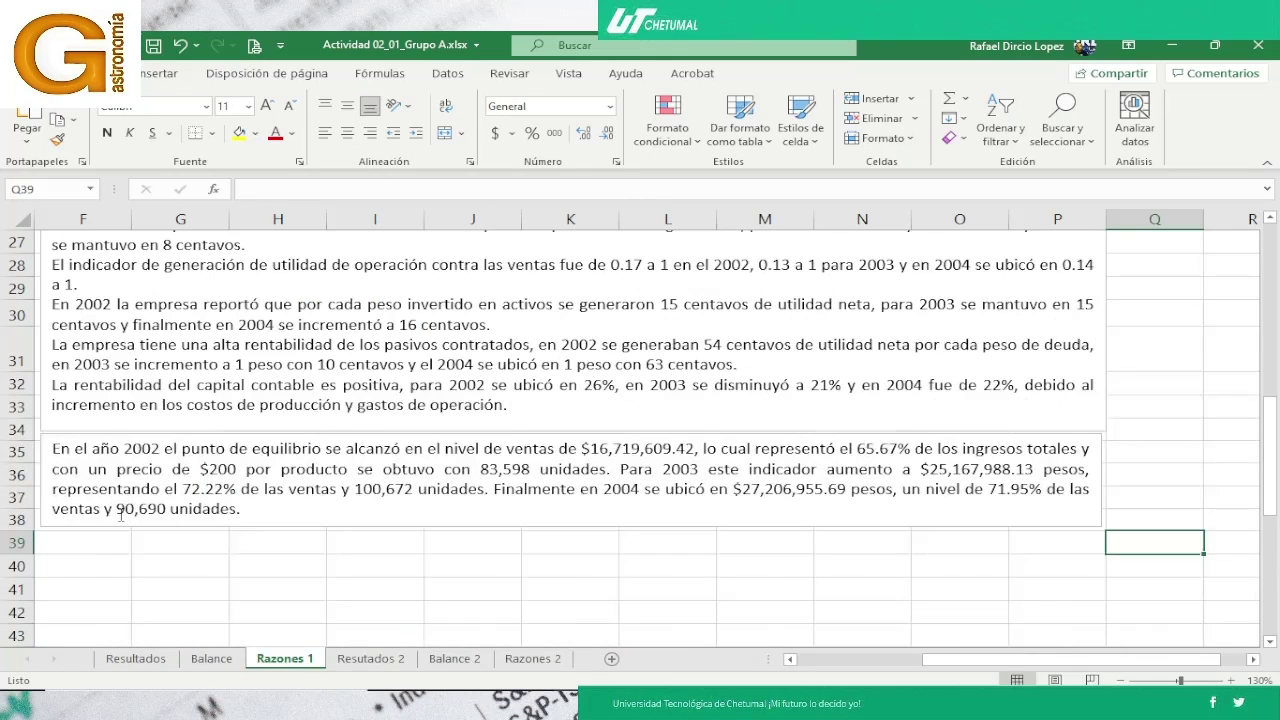
left_click(80, 548)
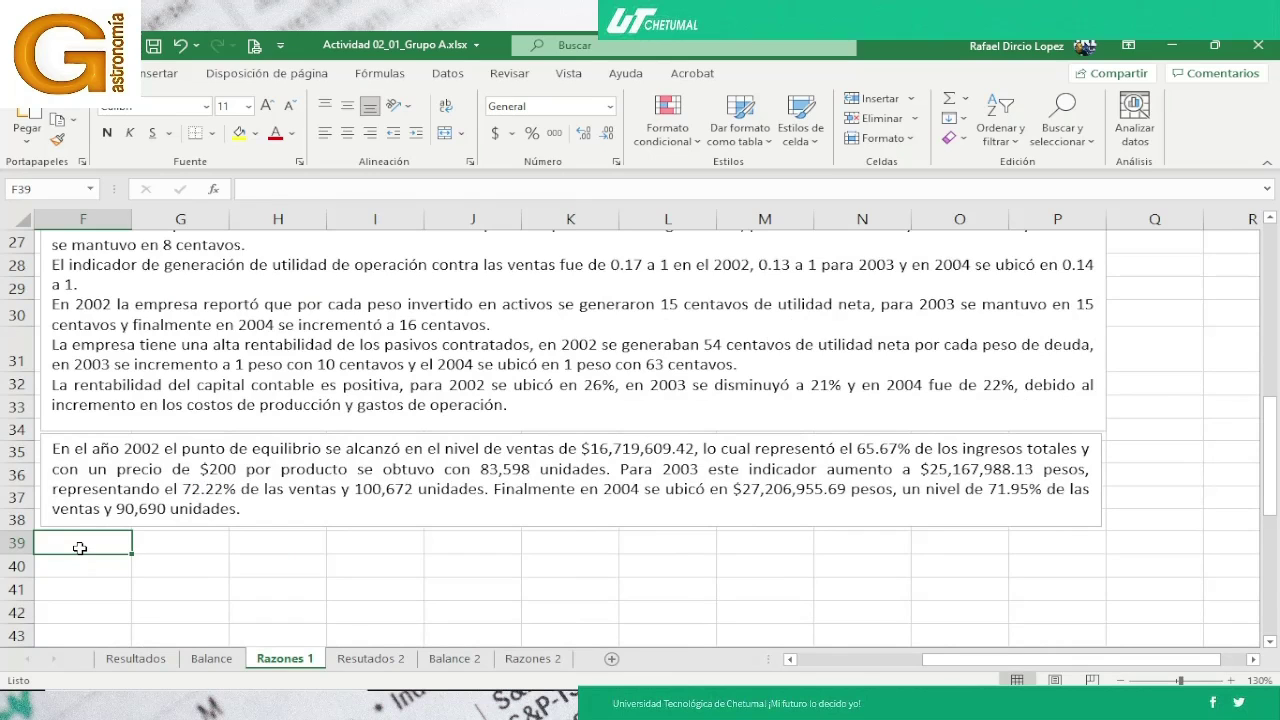
key("Return")
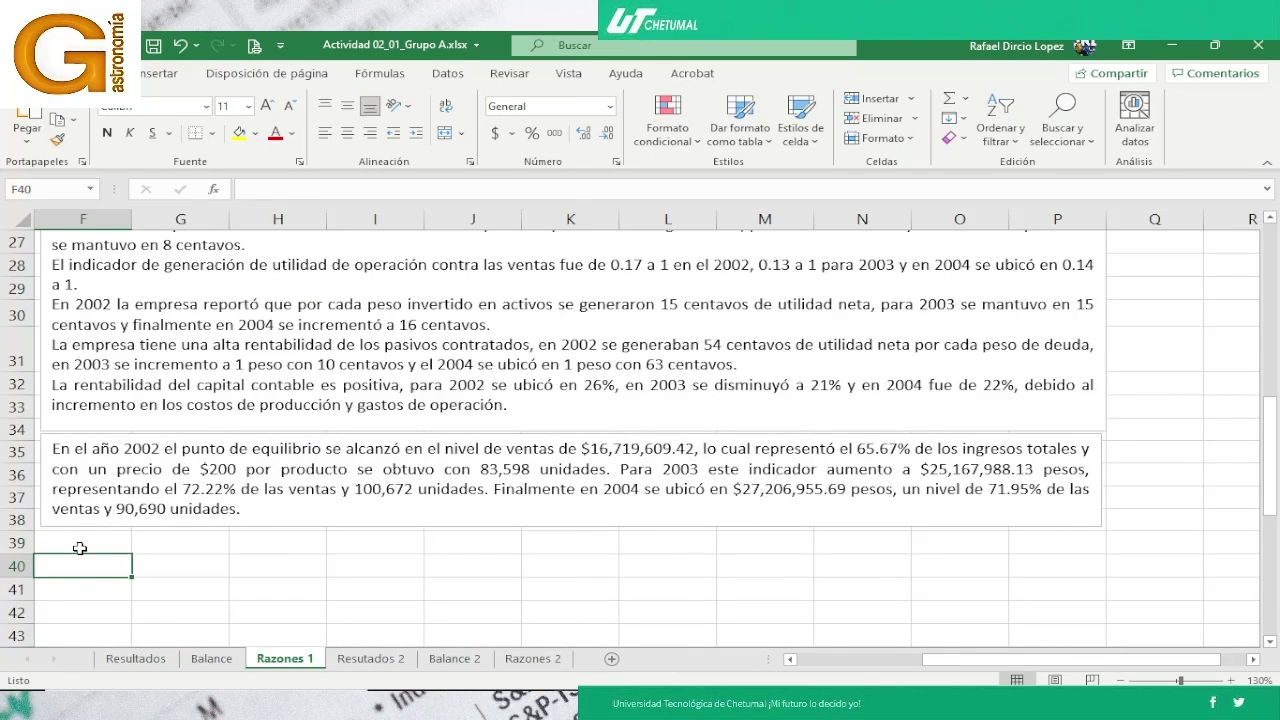
Check the newest Google Meet chat messages and return to the SECTOR and EMPRESA 2004 comparison table on Razones 1 in the Grupo A workbook
key("alt+Tab")
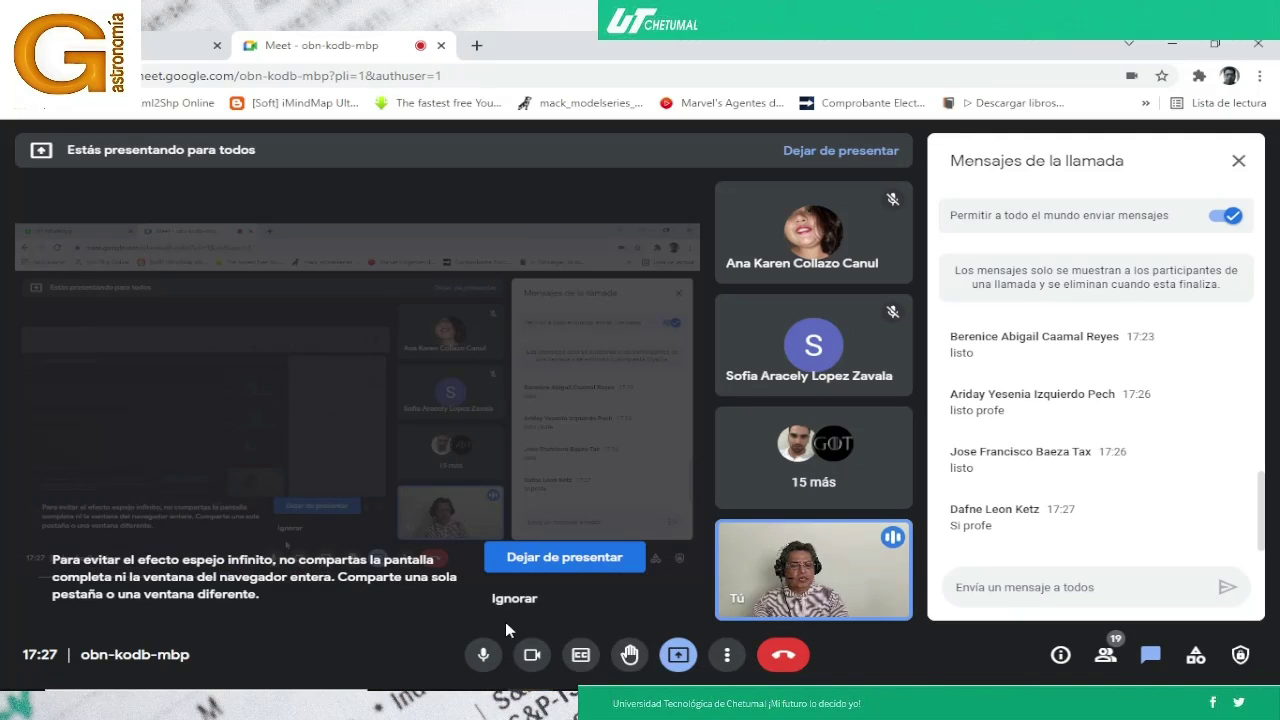
mouse_move(580, 678)
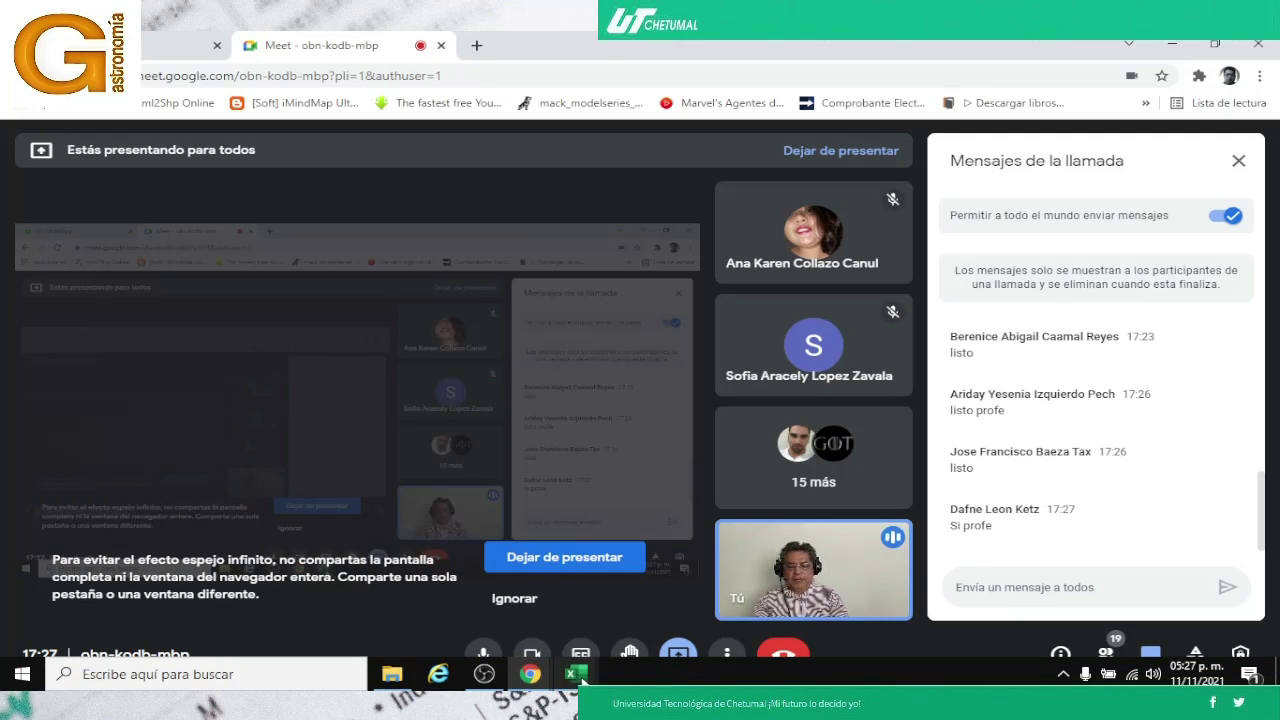
left_click(507, 615)
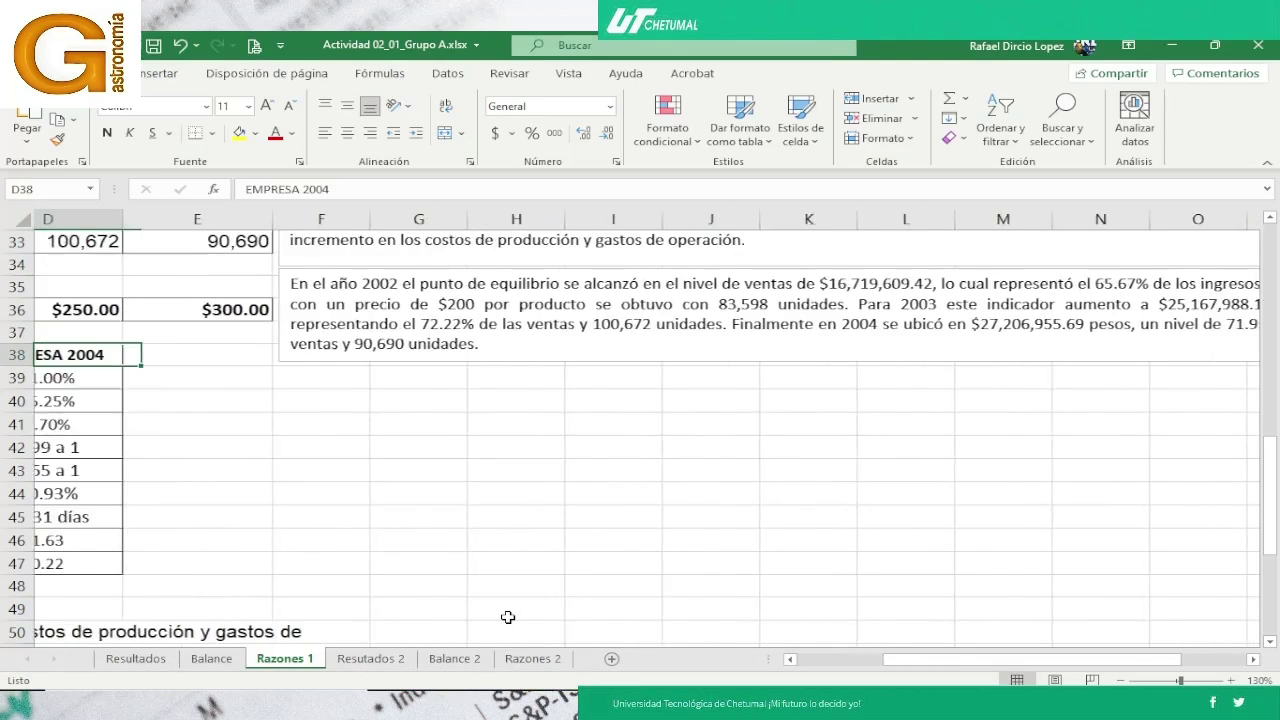
key("Left")
key("Left")
key("Right")
key("Right")
key("Right")
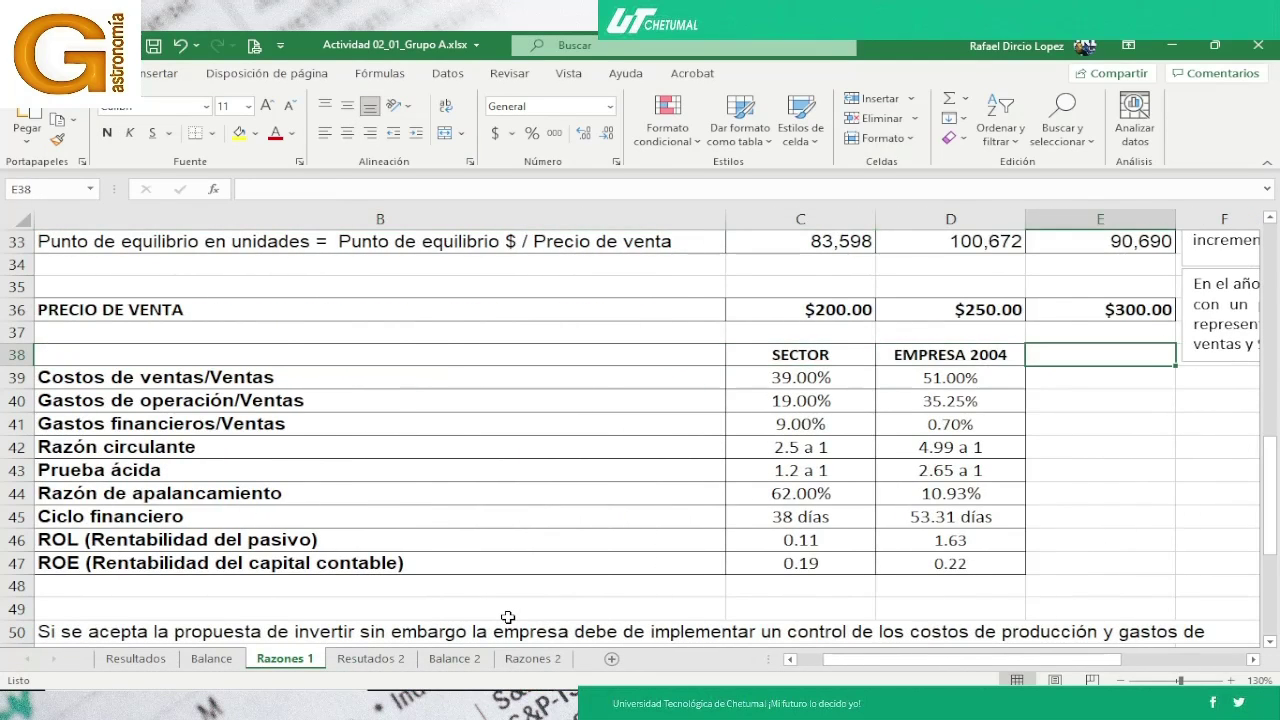
key("Right")
key("Left")
key("Left")
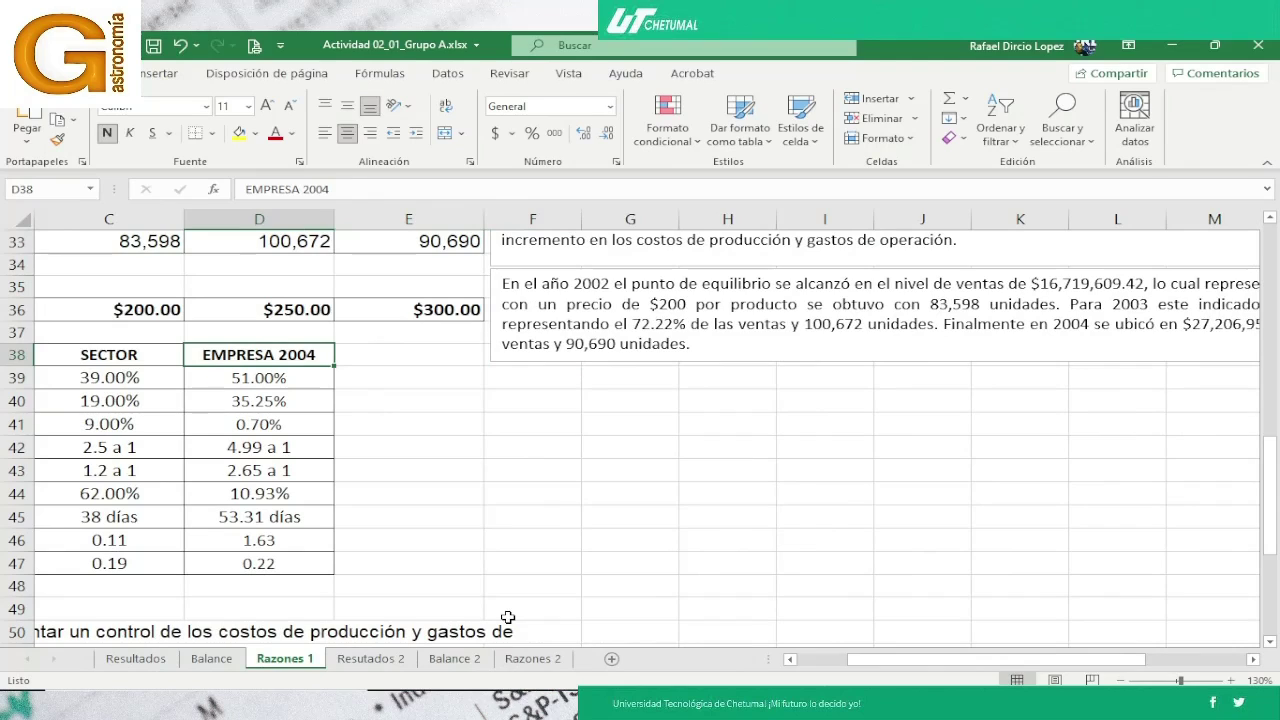
key("Down")
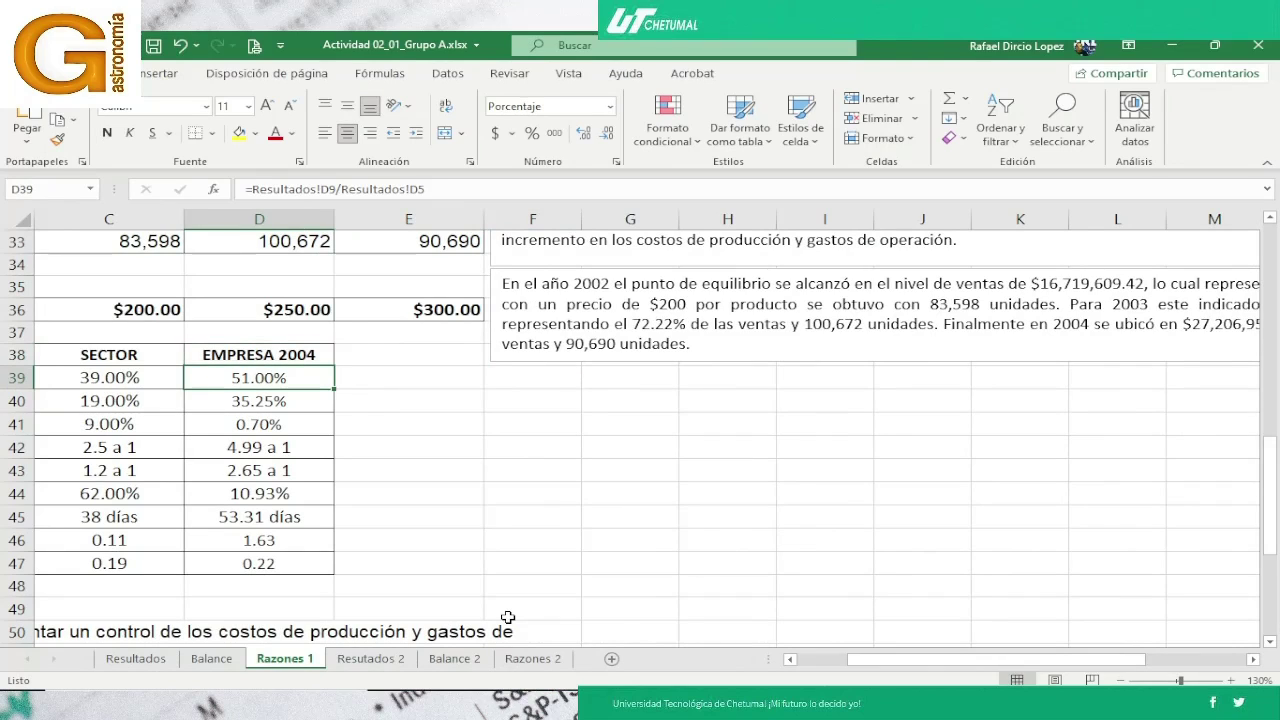
Compare the sector and company values for Costos de ventas/Ventas, Gastos de operación/Ventas and Gastos financieros/Ventas in the comparison table
key("Left")
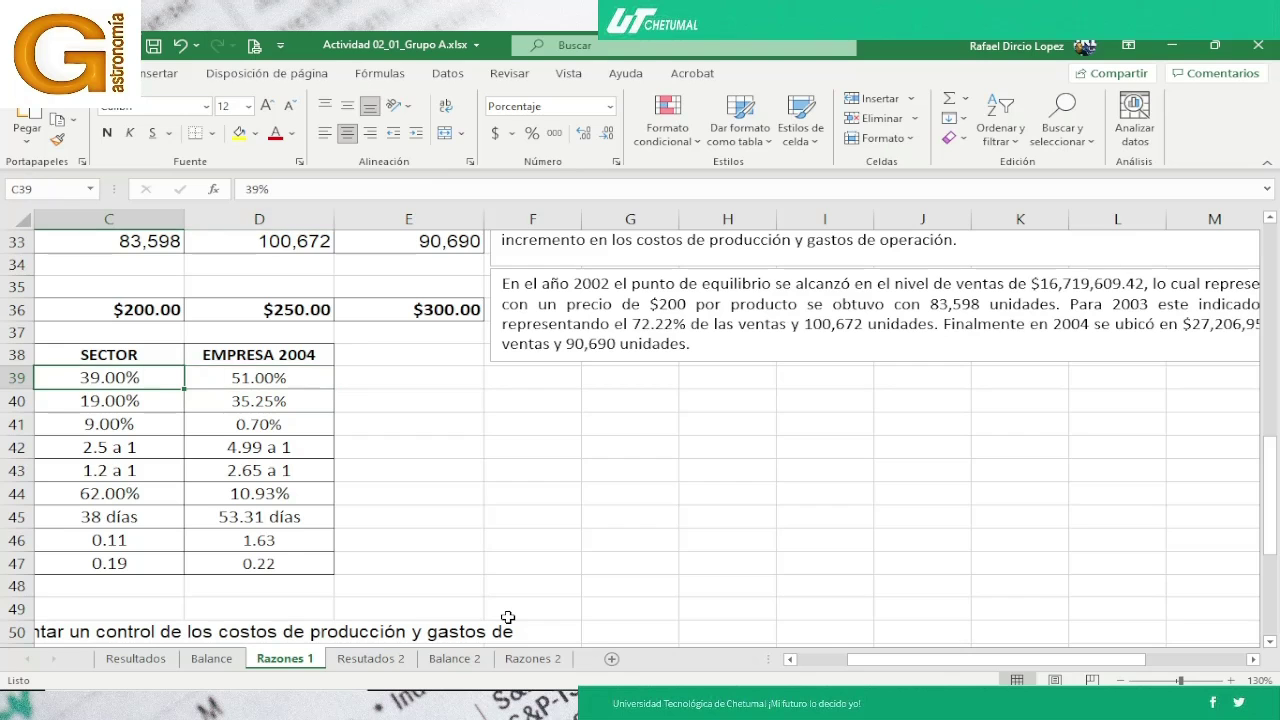
key("Left")
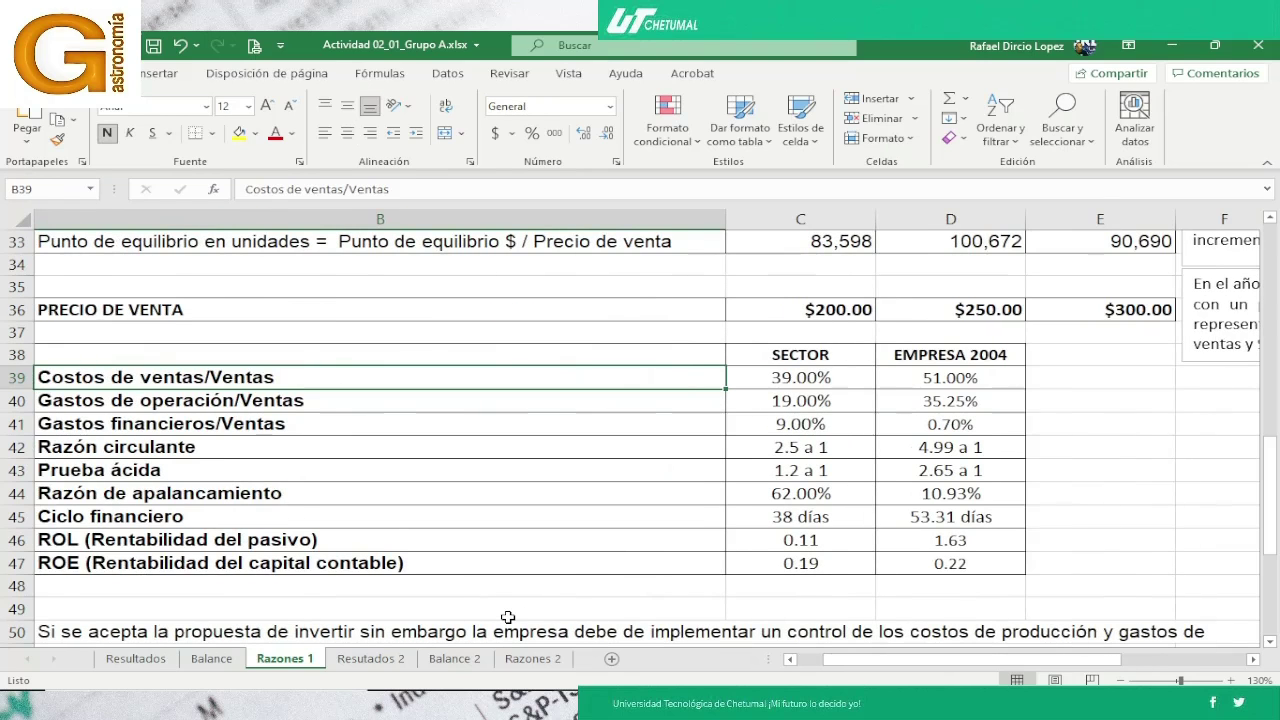
key("Right")
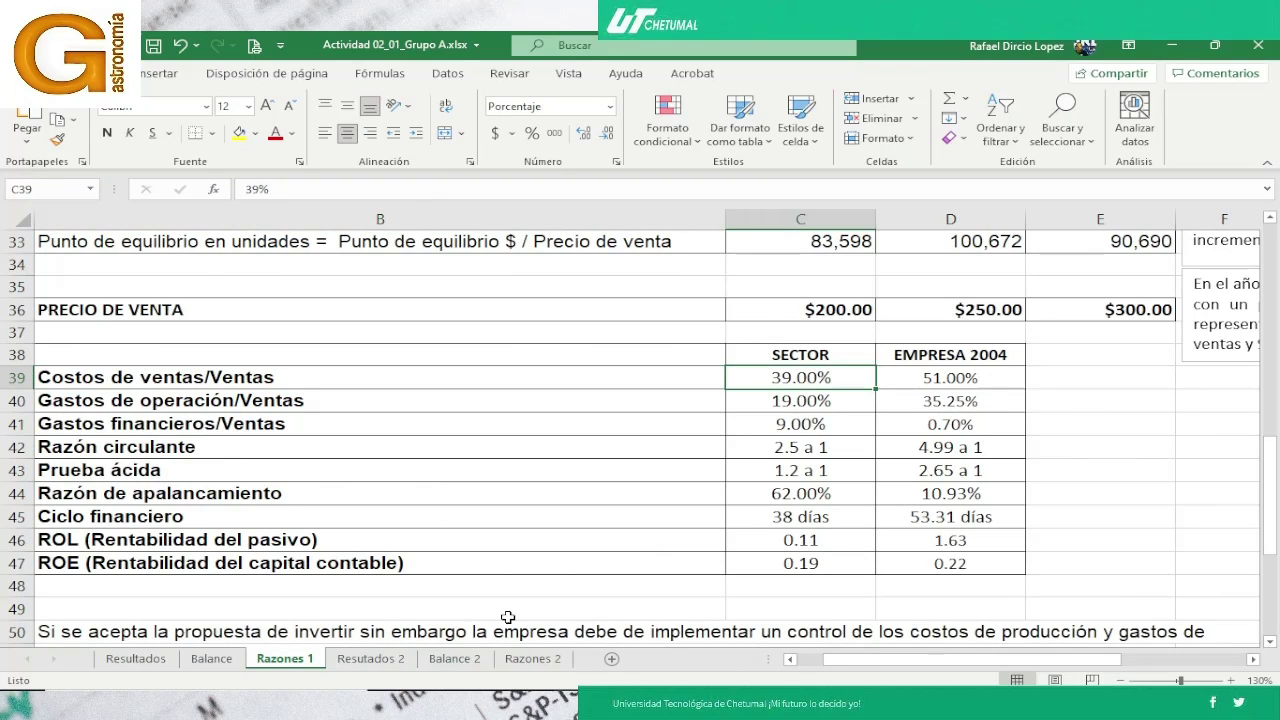
key("Right")
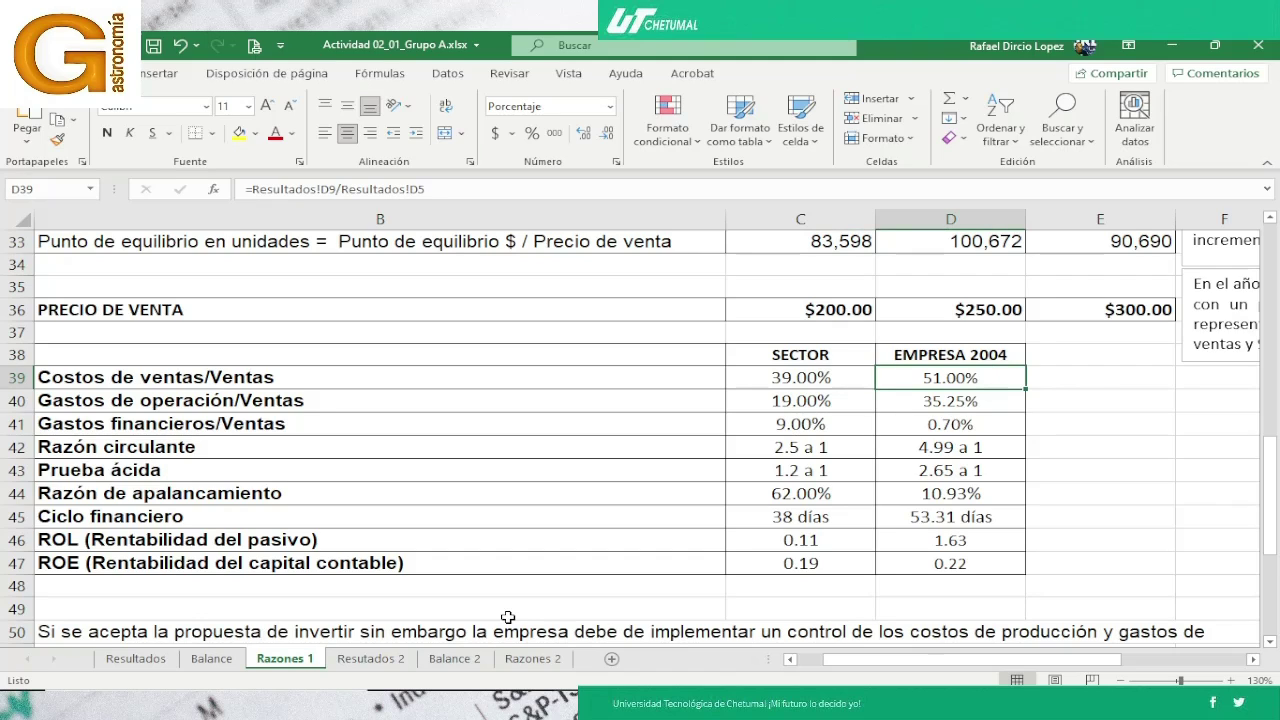
key("Left")
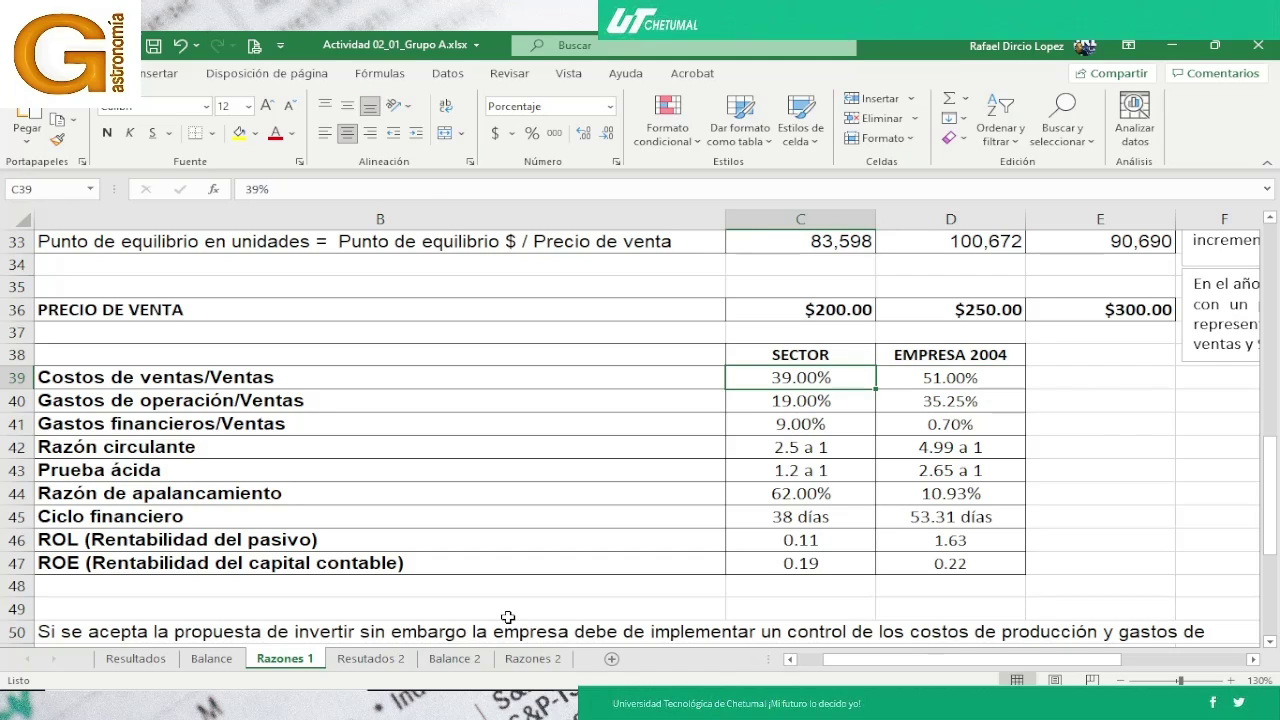
key("Right")
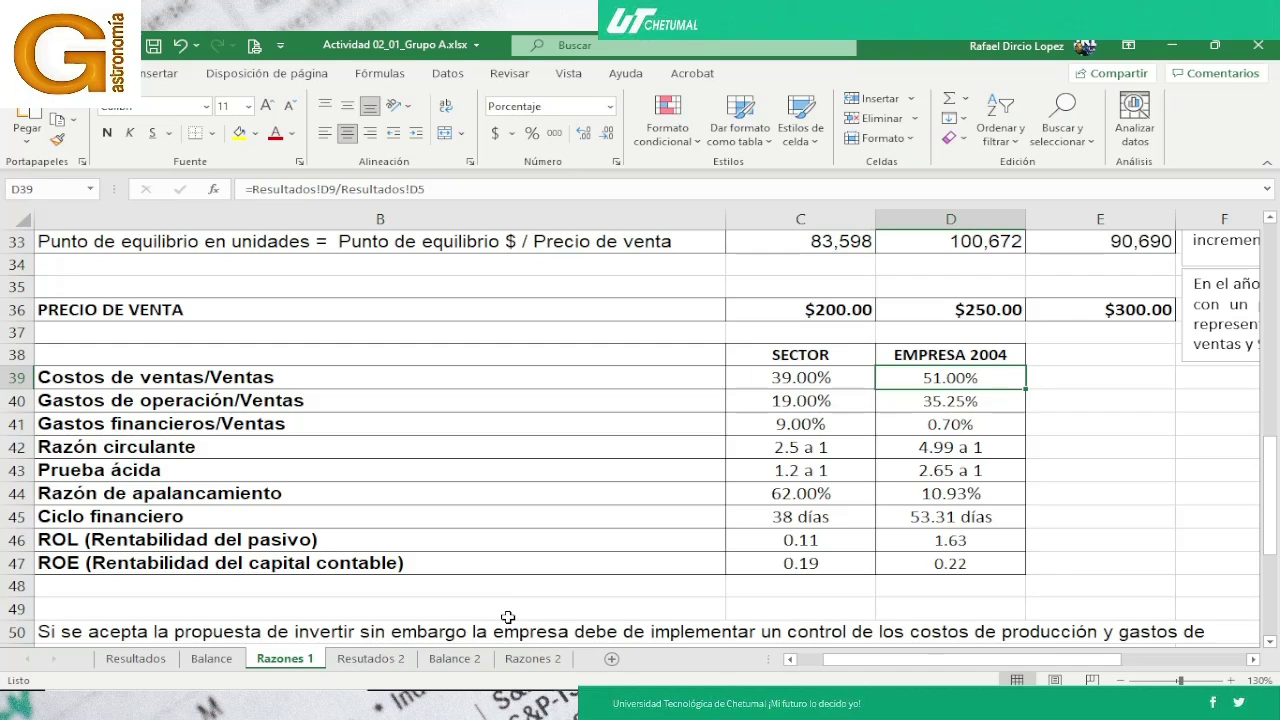
key("Down")
key("Left")
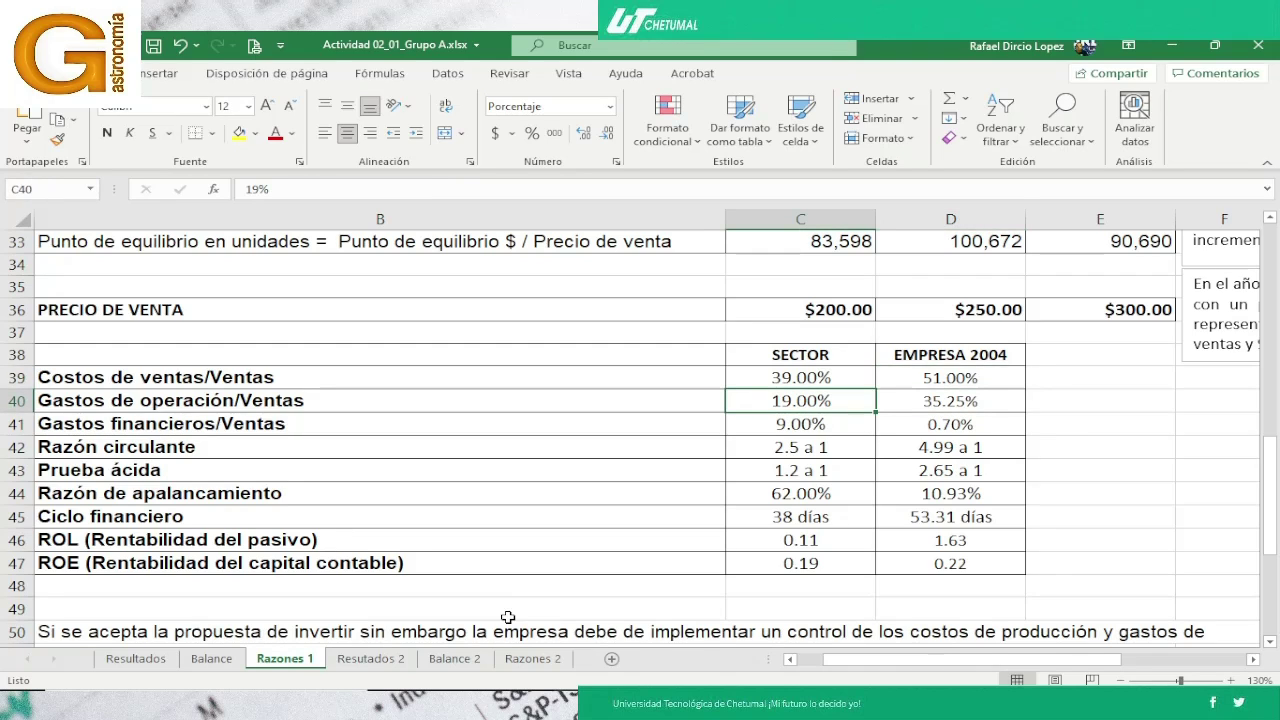
key("Right")
key("Down")
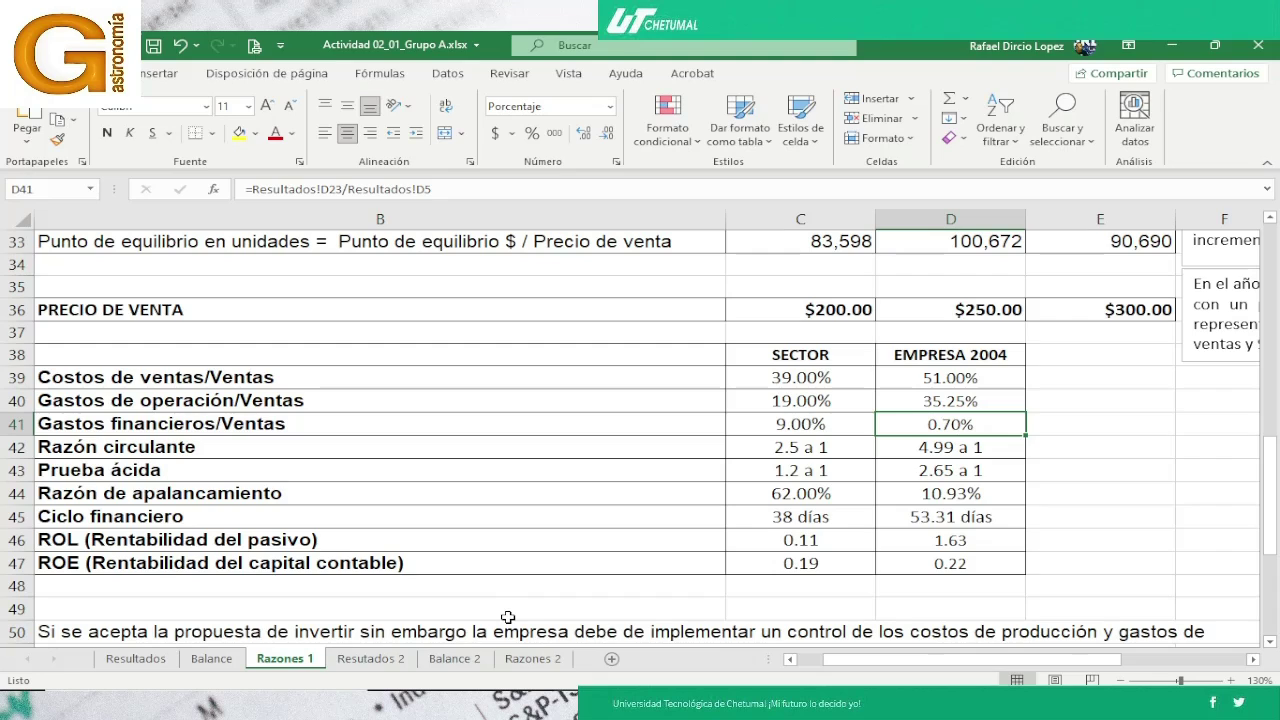
Examine the company's 2004 values from Razón circulante down to ROE against the sector values in the comparison table
key("Down")
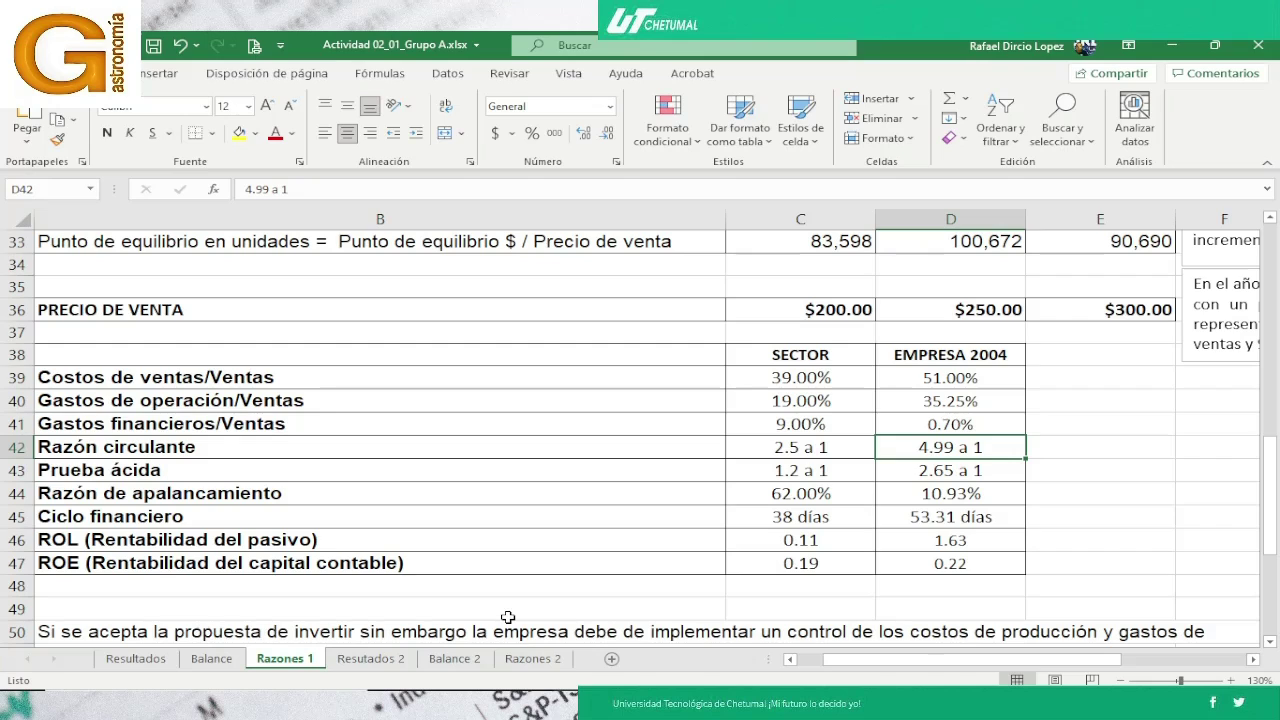
key("Down")
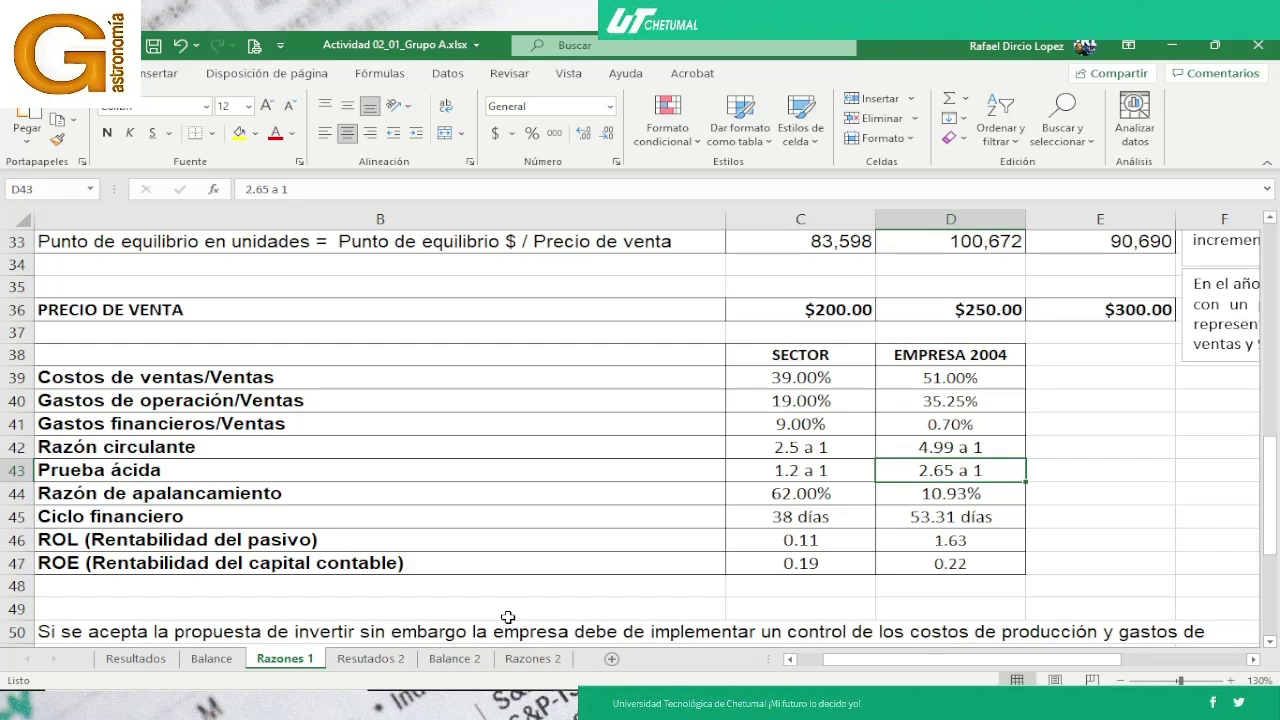
key("Down")
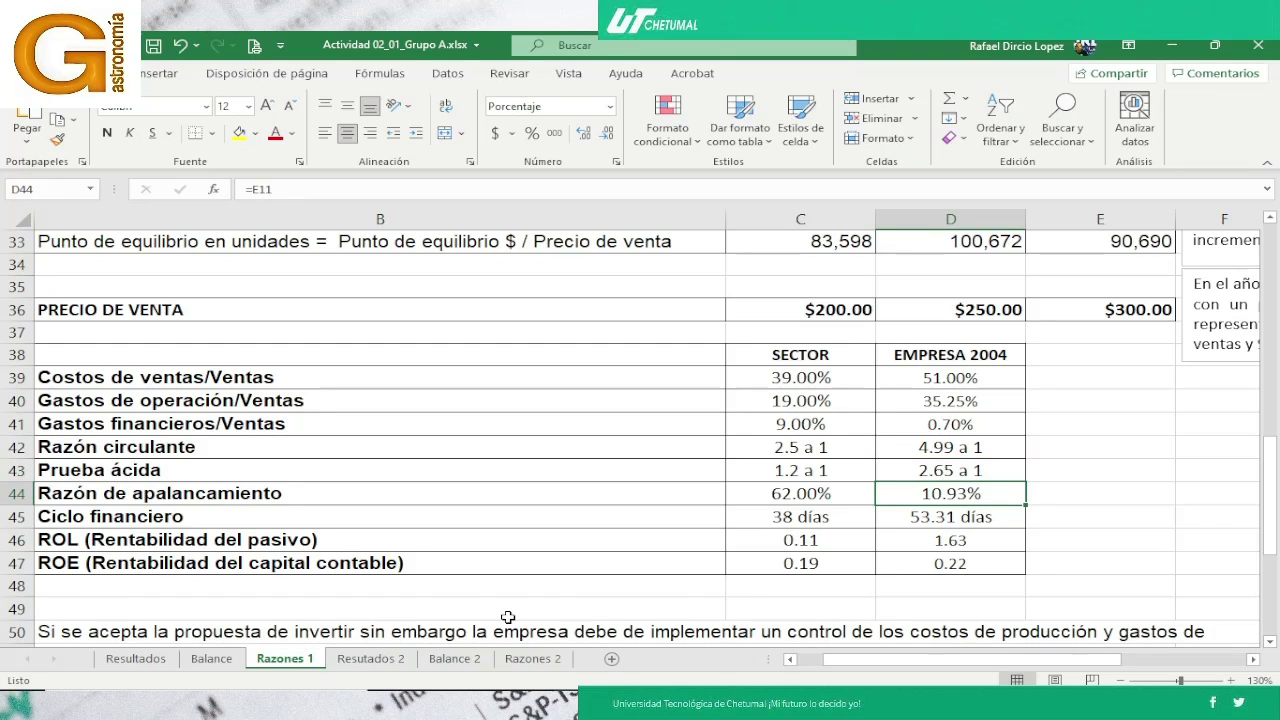
key("Down")
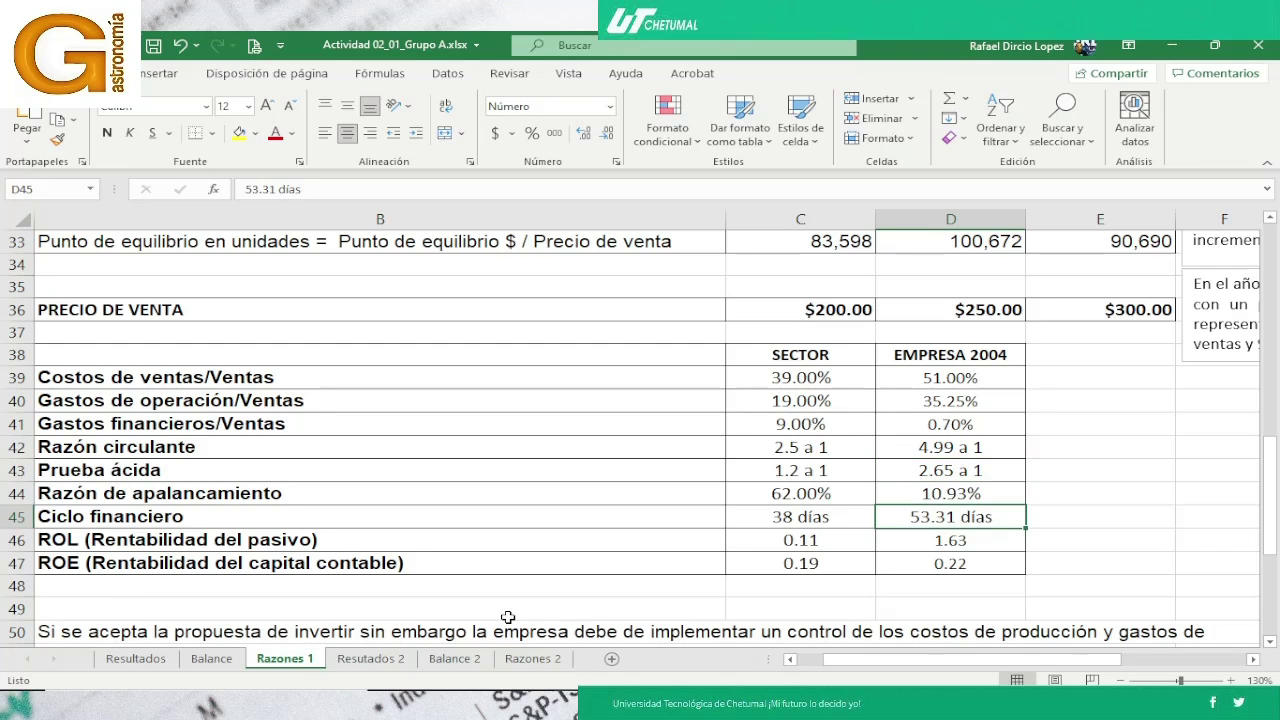
key("Down")
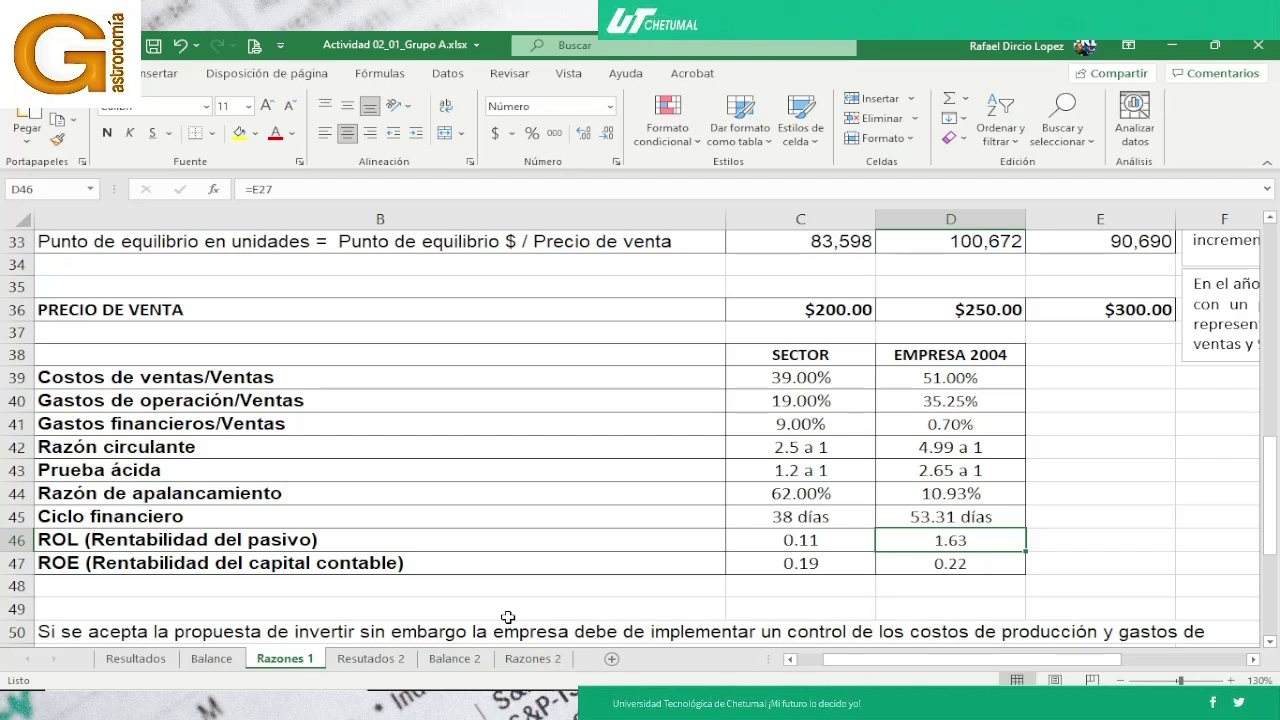
key("Down")
key("Right")
key("Right")
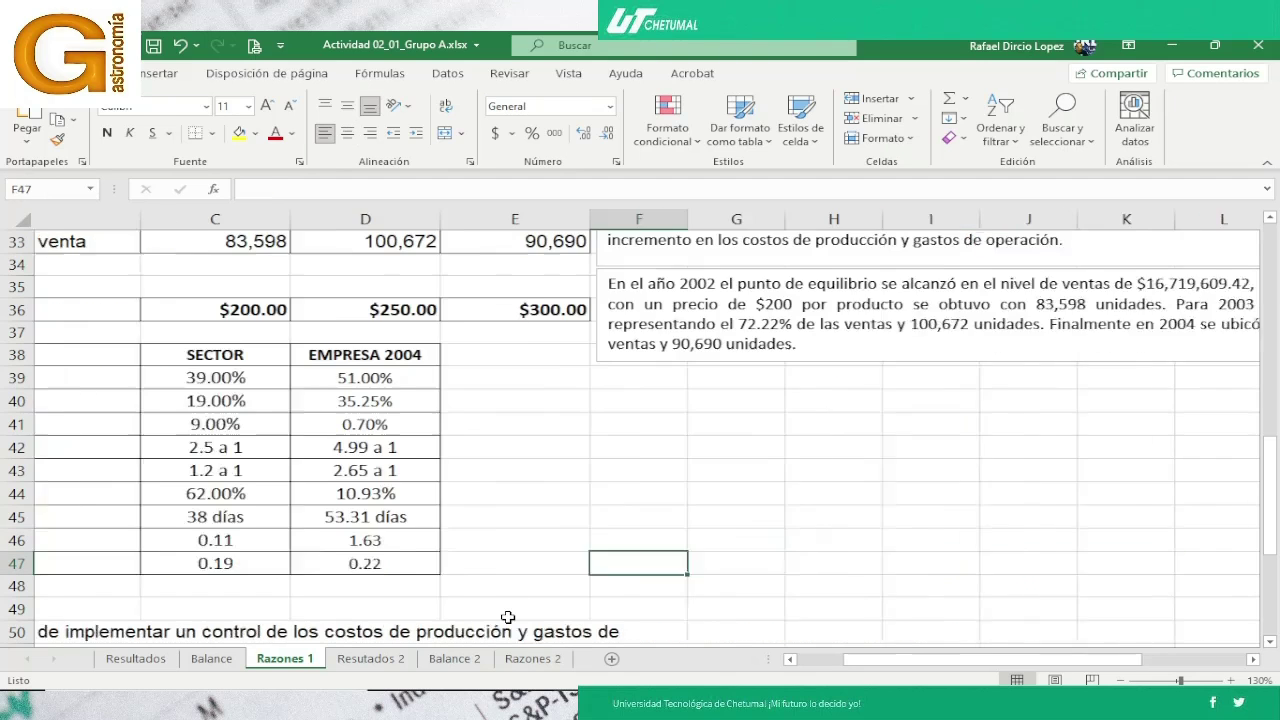
Draw a text box below the break-even analysis paragraph on Razones 1, spanning columns F to P and about rows 39 to 49
key("Right")
key("Right")
key("Right")
key("Right")
key("Right")
key("Right")
key("Right")
key("Right")
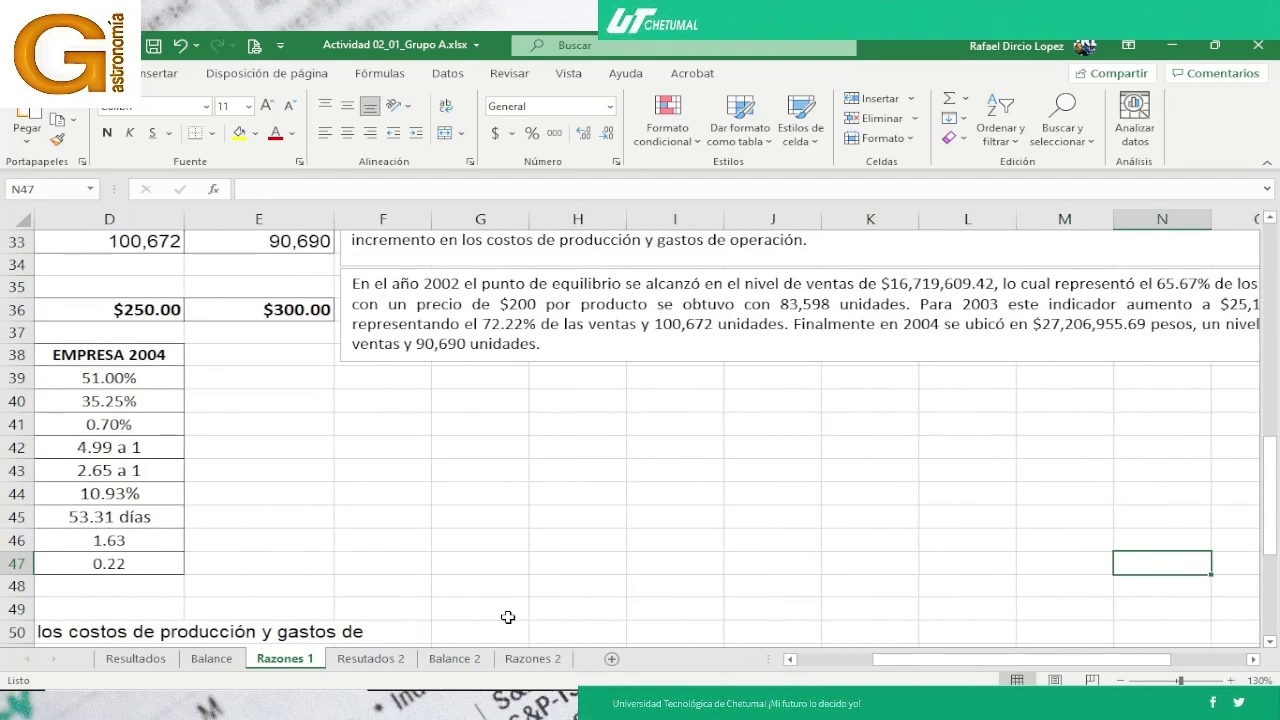
key("Right")
key("Right")
key("Right")
key("Left")
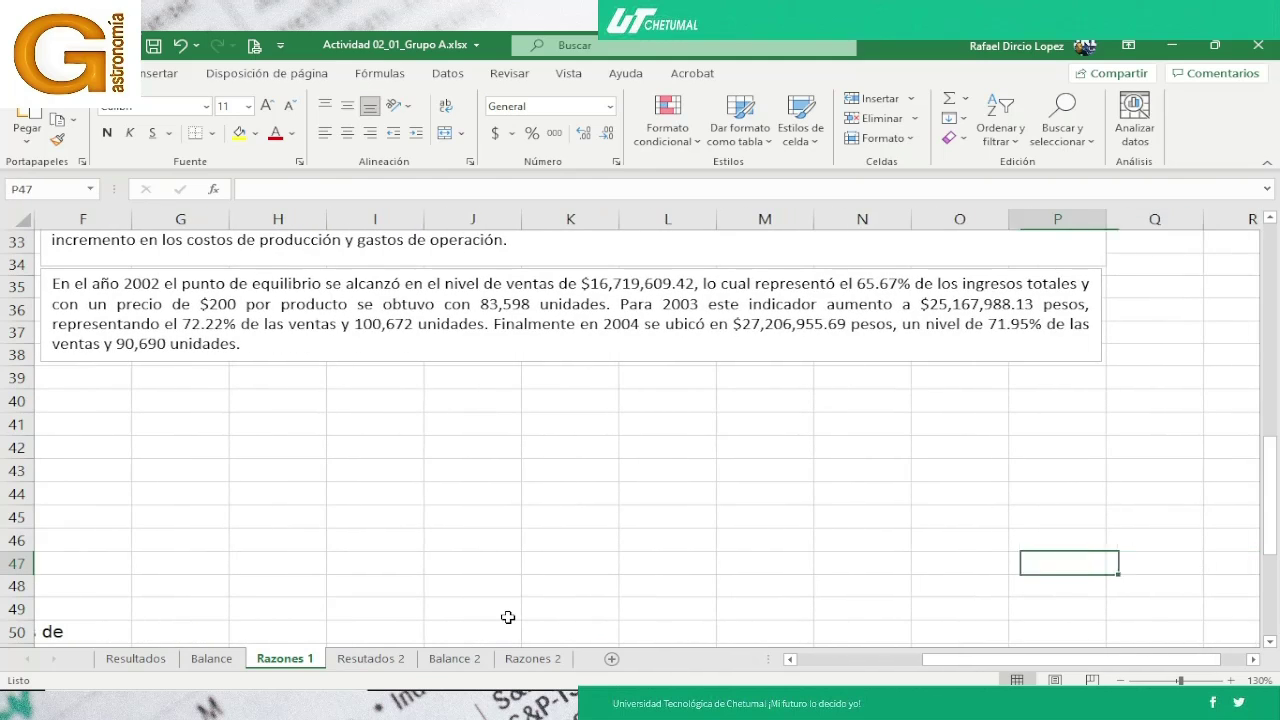
key("Left")
key("Left")
key("Left")
key("Left")
key("Left")
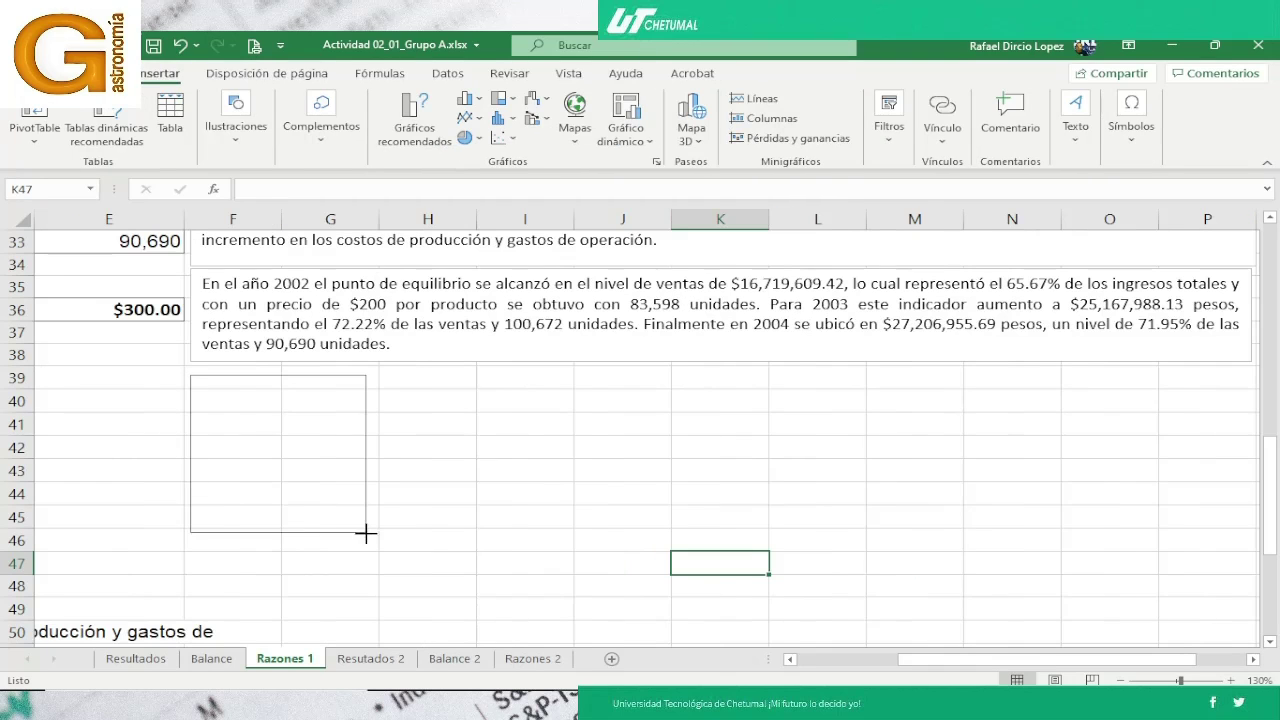
left_click_drag(366, 531, 1006, 616)
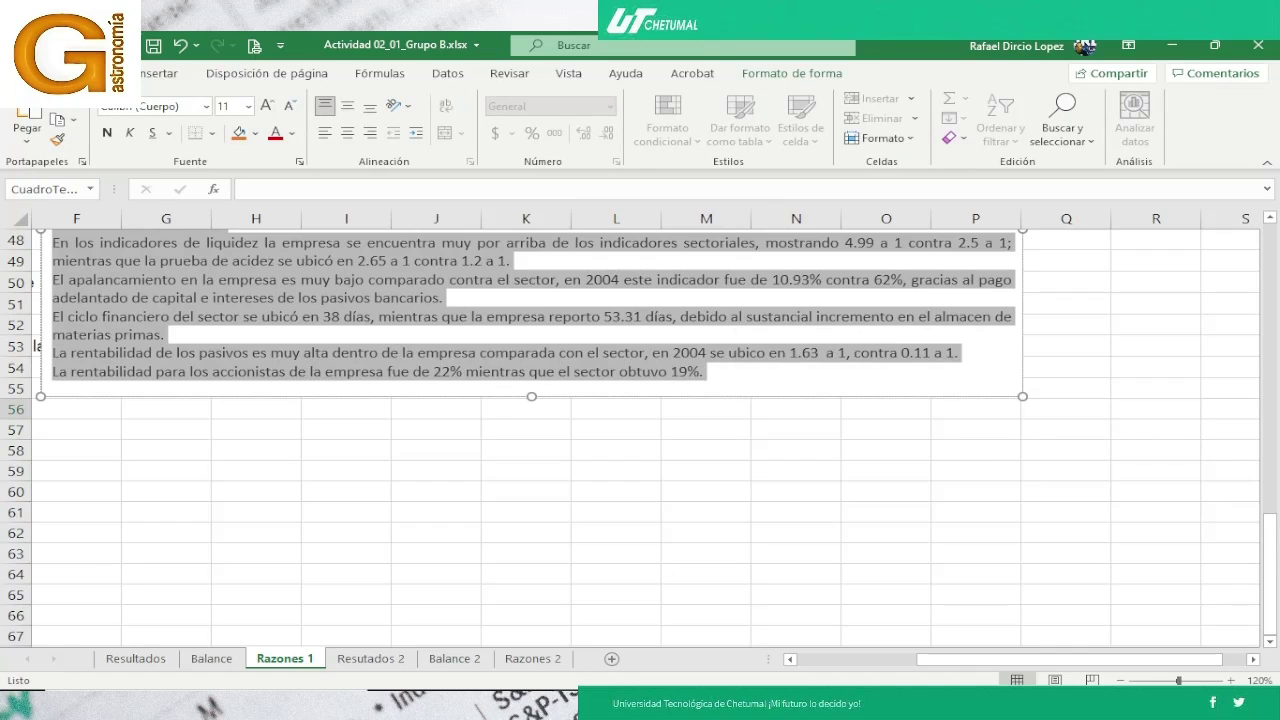
Paste the sector comparison text copied from the Grupo B workbook into the new text box in Actividad 02_01_Grupo A.xlsx
mouse_move(556, 680)
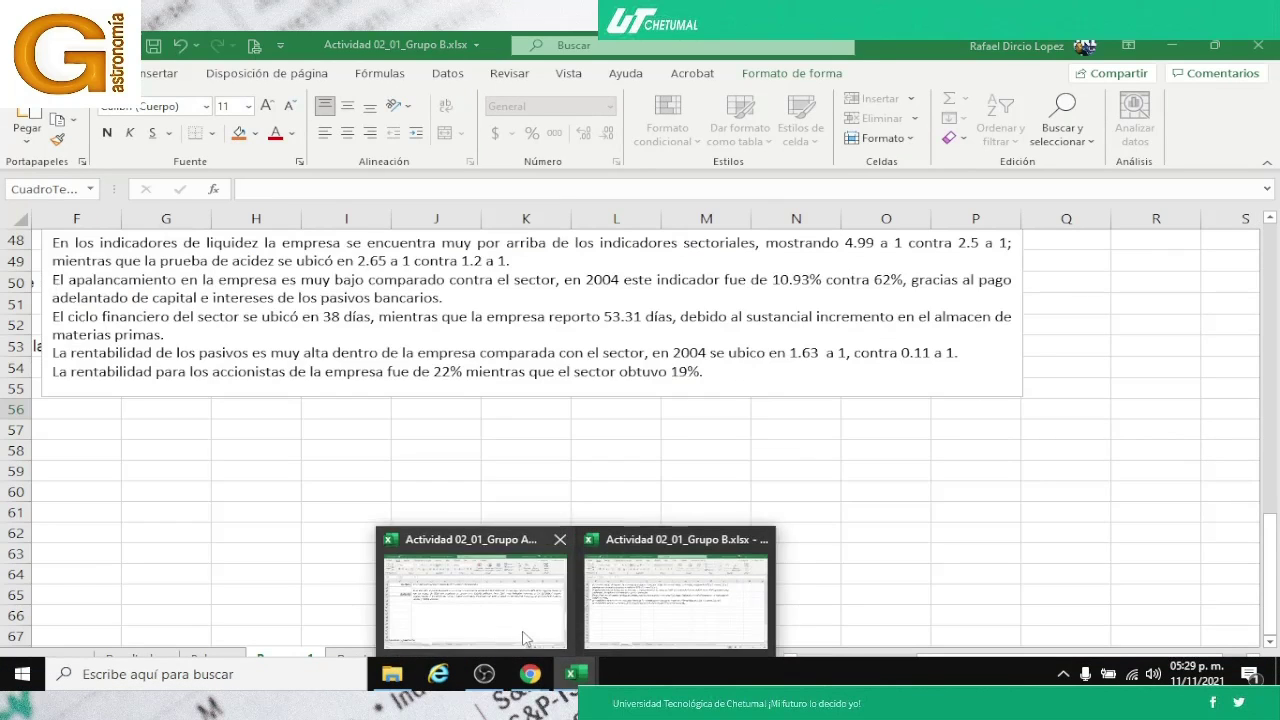
left_click(460, 590)
left_click(256, 400)
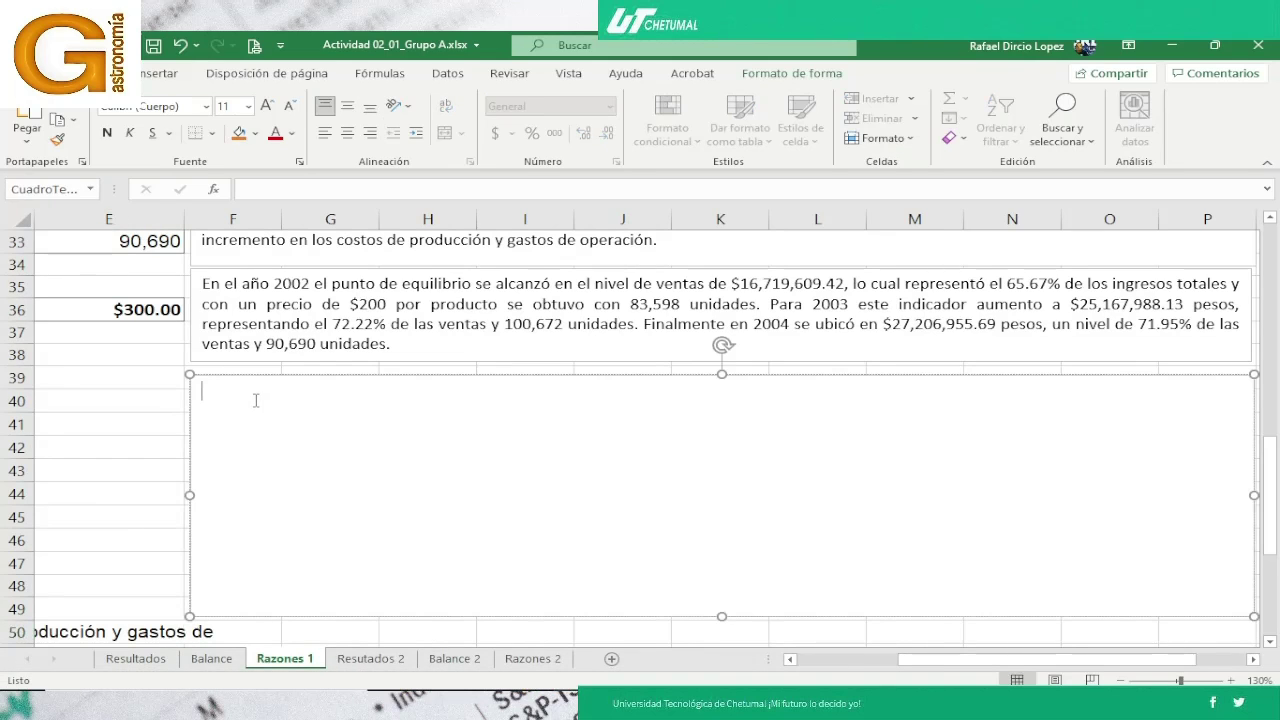
key("ctrl+v")
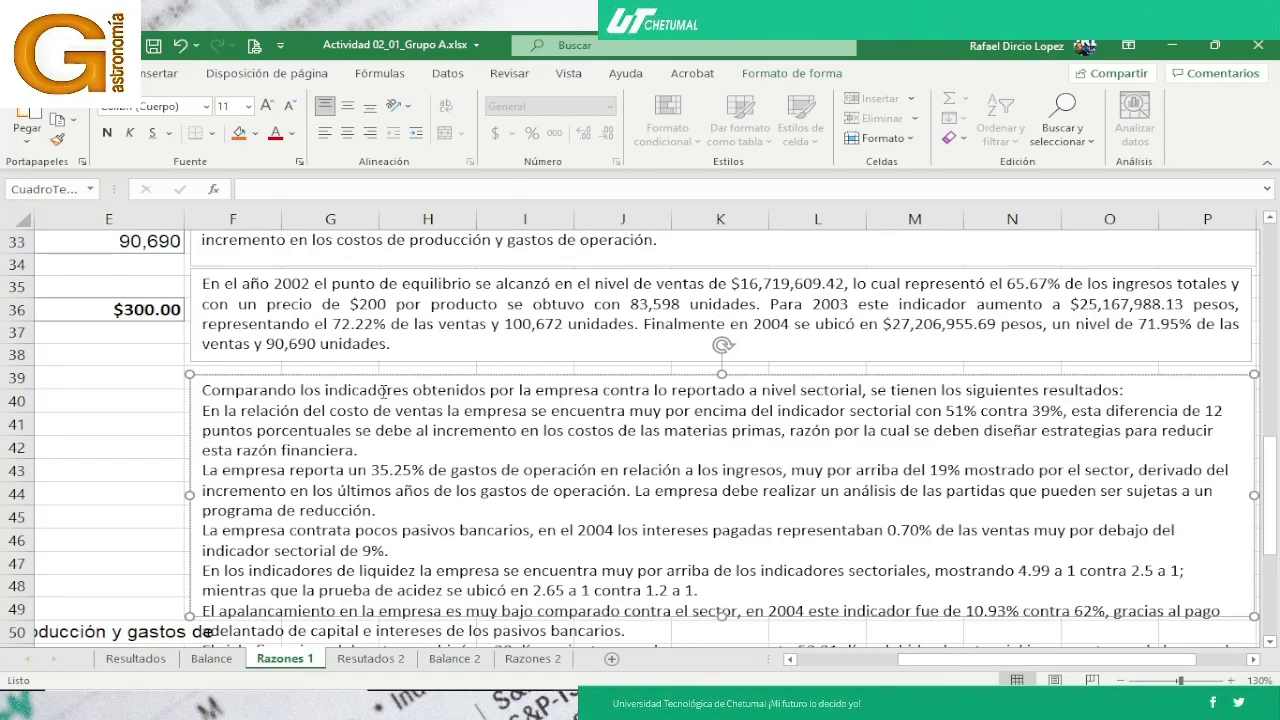
Set the paragraph alignment of all the pasted comparison text to Justificada
key("ctrl+a")
right_click(262, 380)
left_click(320, 304)
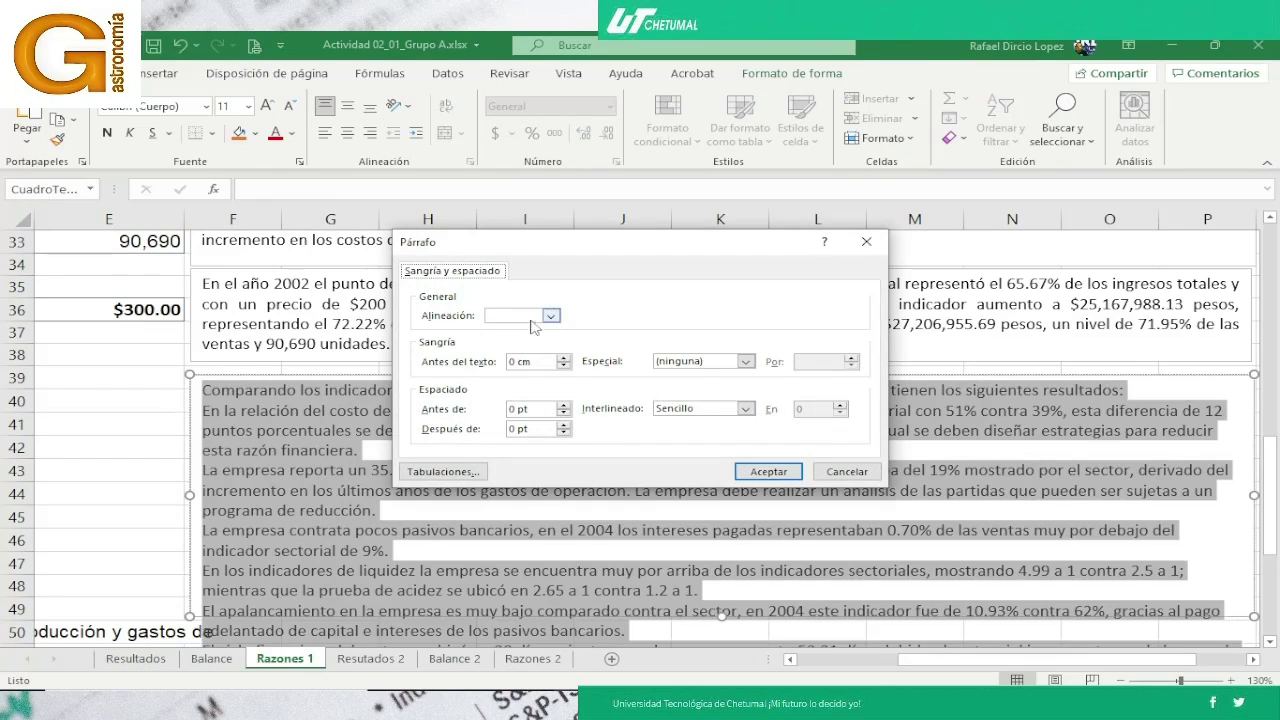
left_click(552, 316)
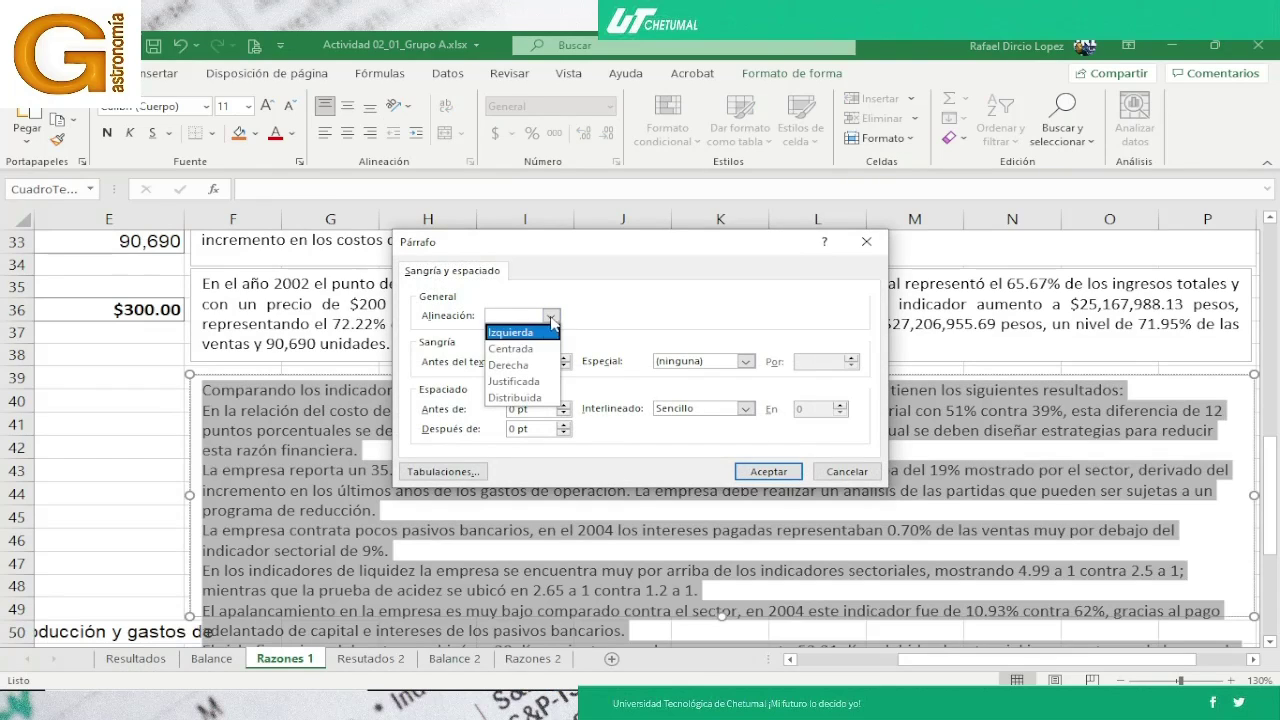
left_click(530, 384)
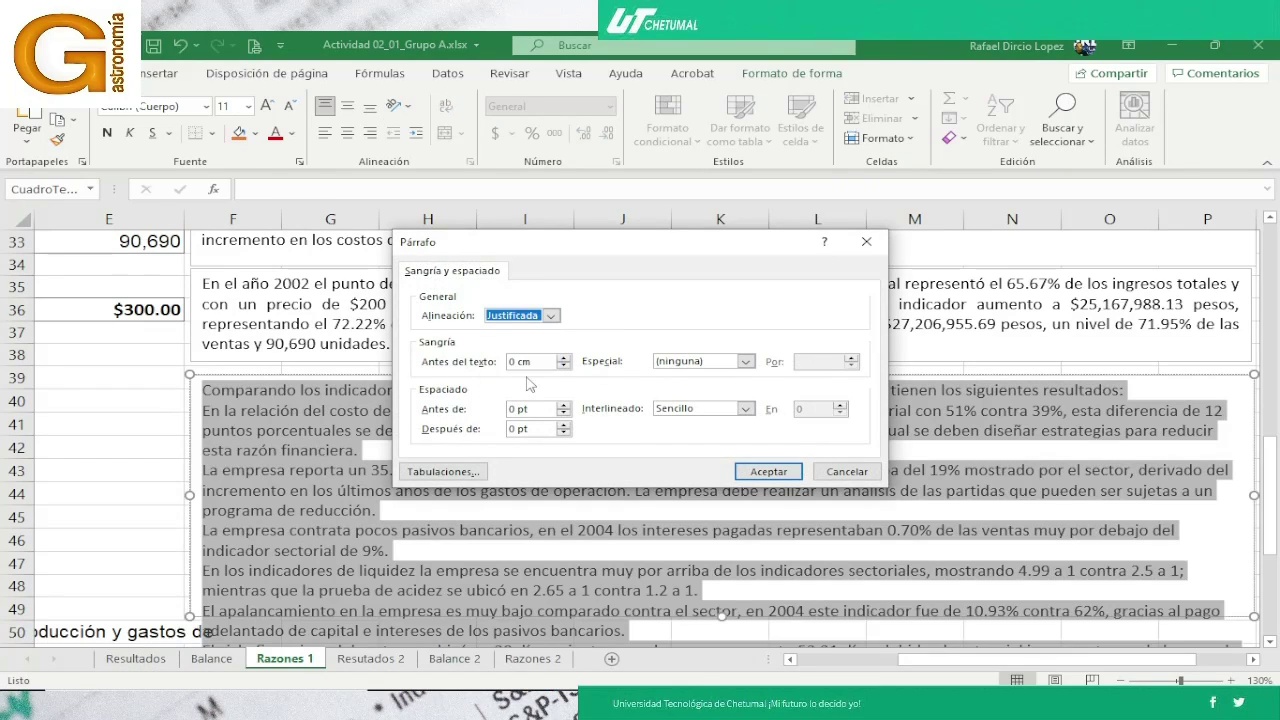
left_click(752, 472)
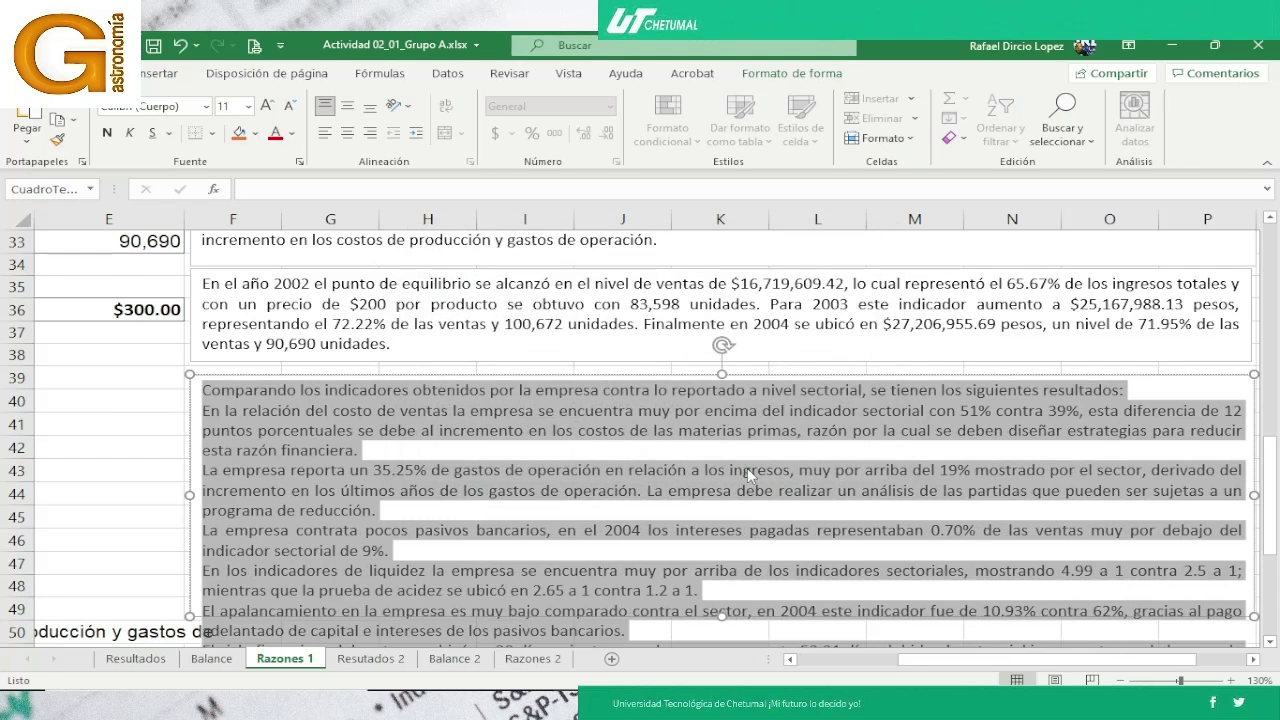
Extend the comparison text box down to about row 54 so that it holds the whole text
left_click(578, 375)
scroll(722, 566, "down", 3)
left_click(616, 577)
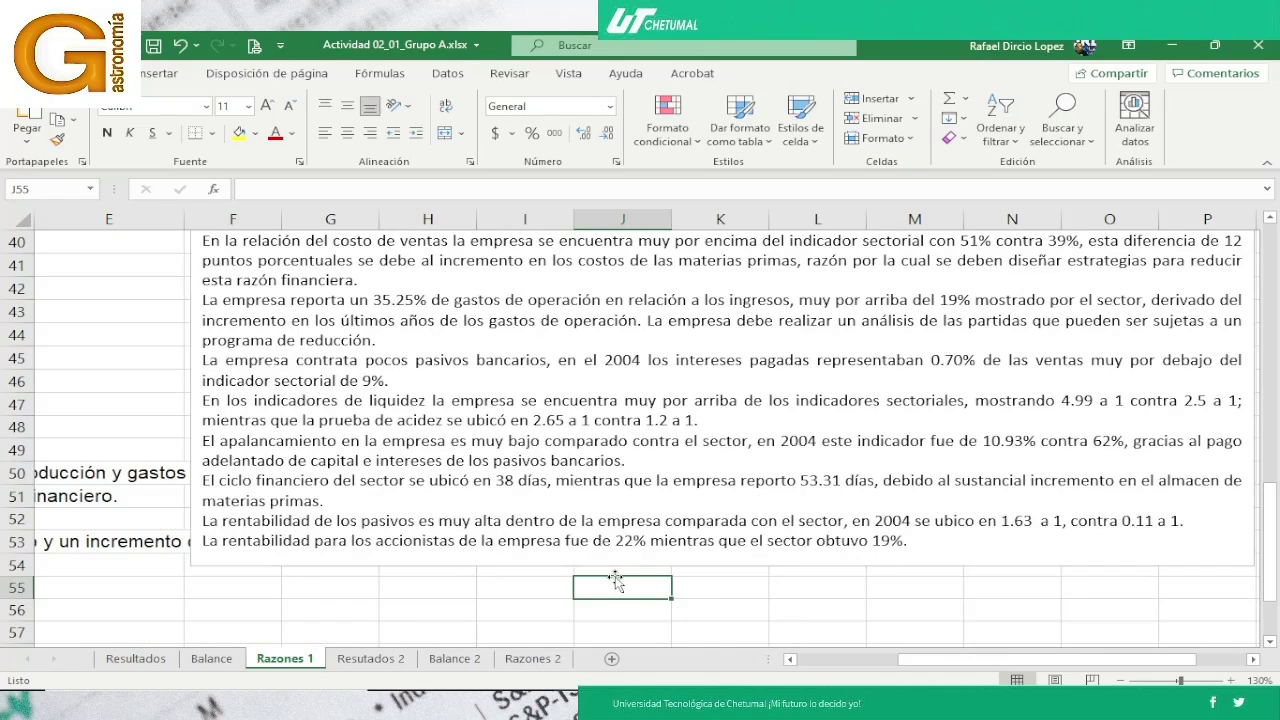
Review the sector comparison text in the box from its opening sentence to the shareholder profitability line
key("Up")
key("Up")
key("Up")
key("Up")
key("Up")
key("Up")
key("Up")
key("Up")
key("Up")
key("Up")
key("Up")
key("Up")
key("Up")
key("Right")
key("Right")
key("Right")
key("Right")
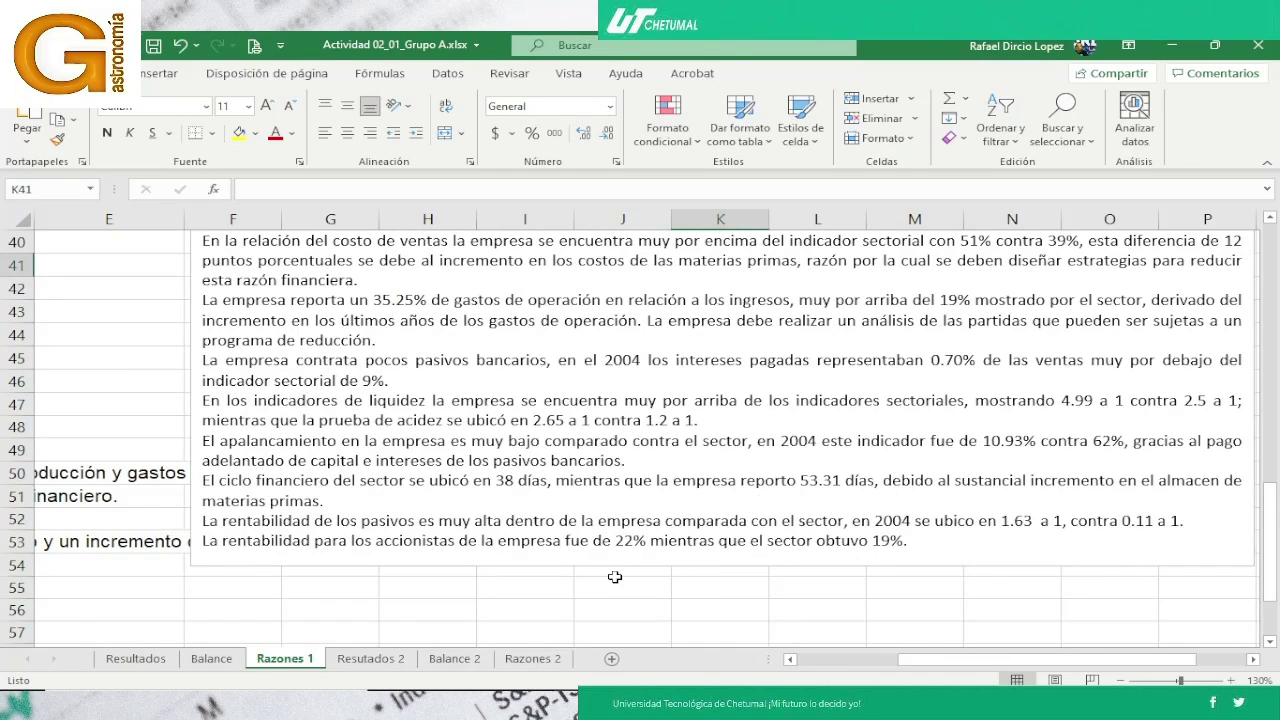
key("Right")
key("Right")
key("Right")
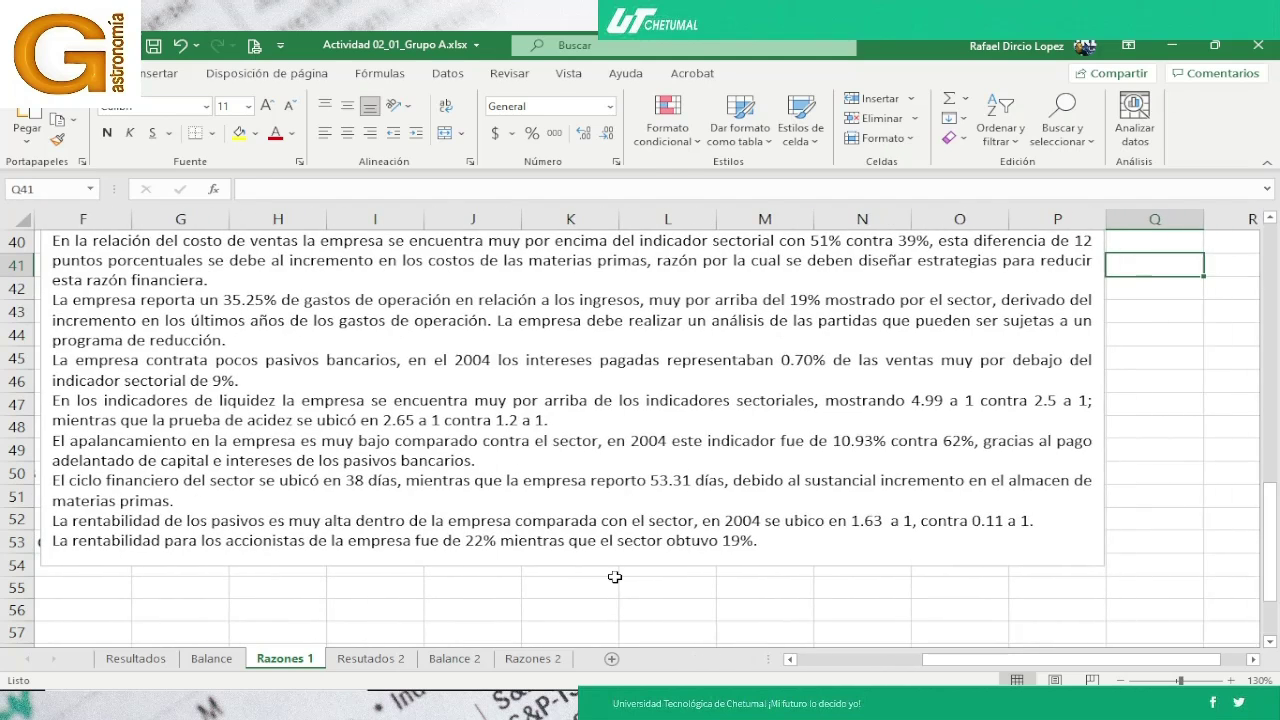
key("Up")
key("Up")
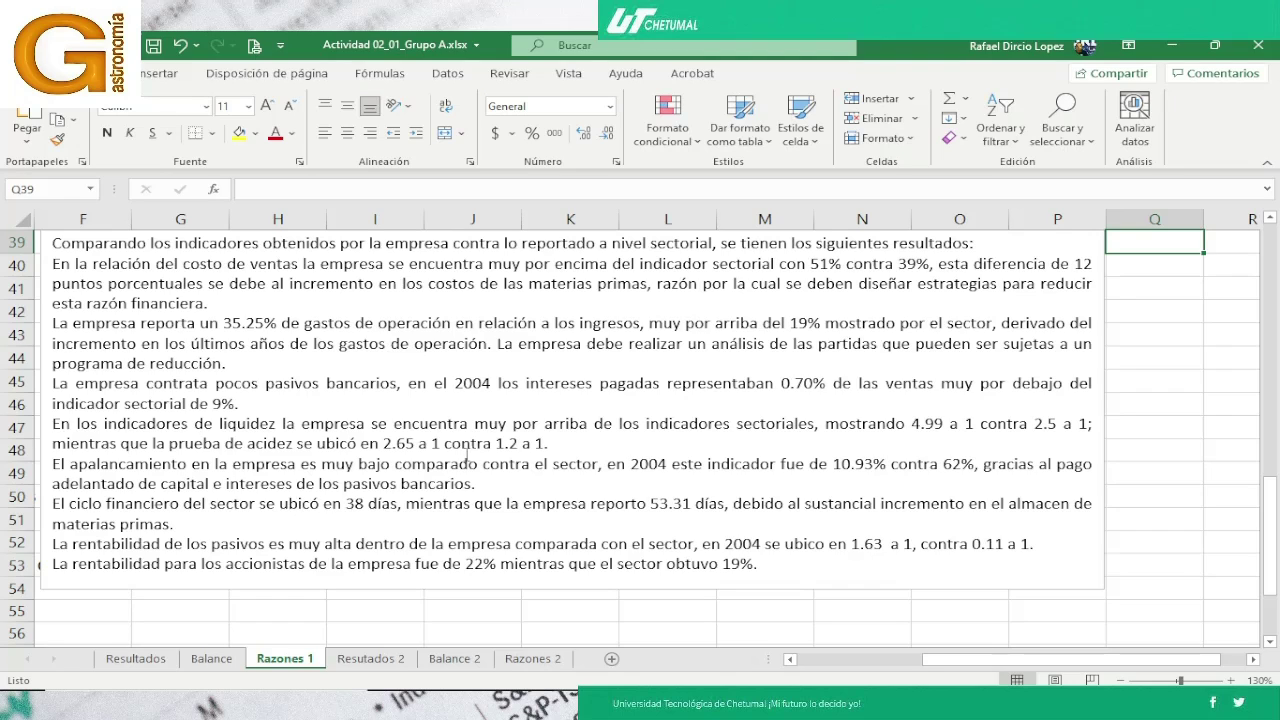
Correct the word after "intereses" to "pagados" in the paragraph about the company's bank liabilities
left_click(645, 382)
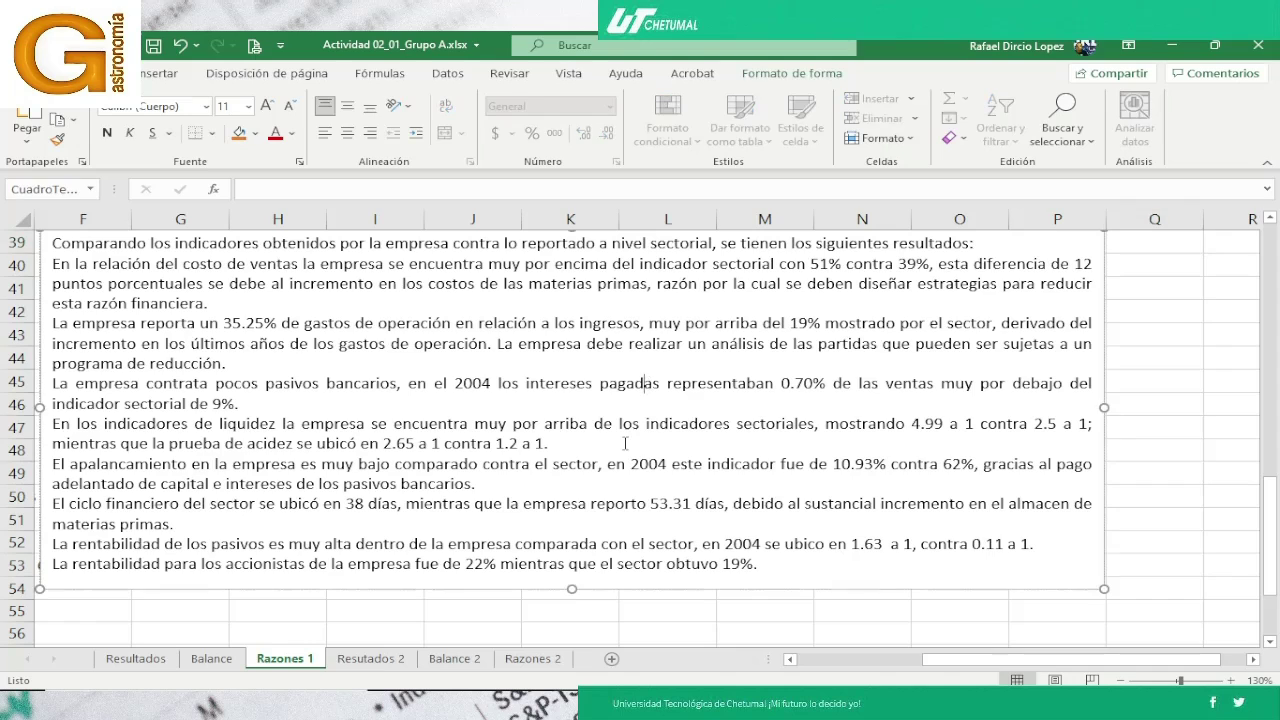
key("Delete")
type("o")
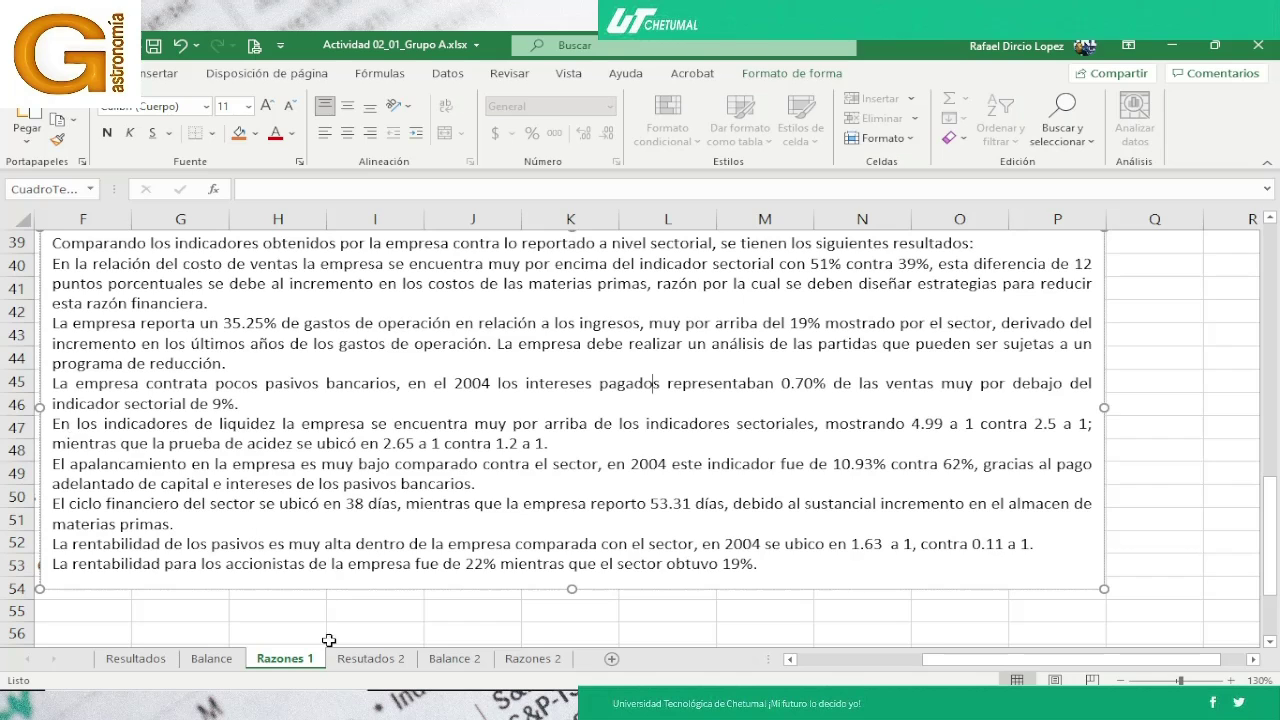
mouse_move(625, 645)
left_click(1270, 641)
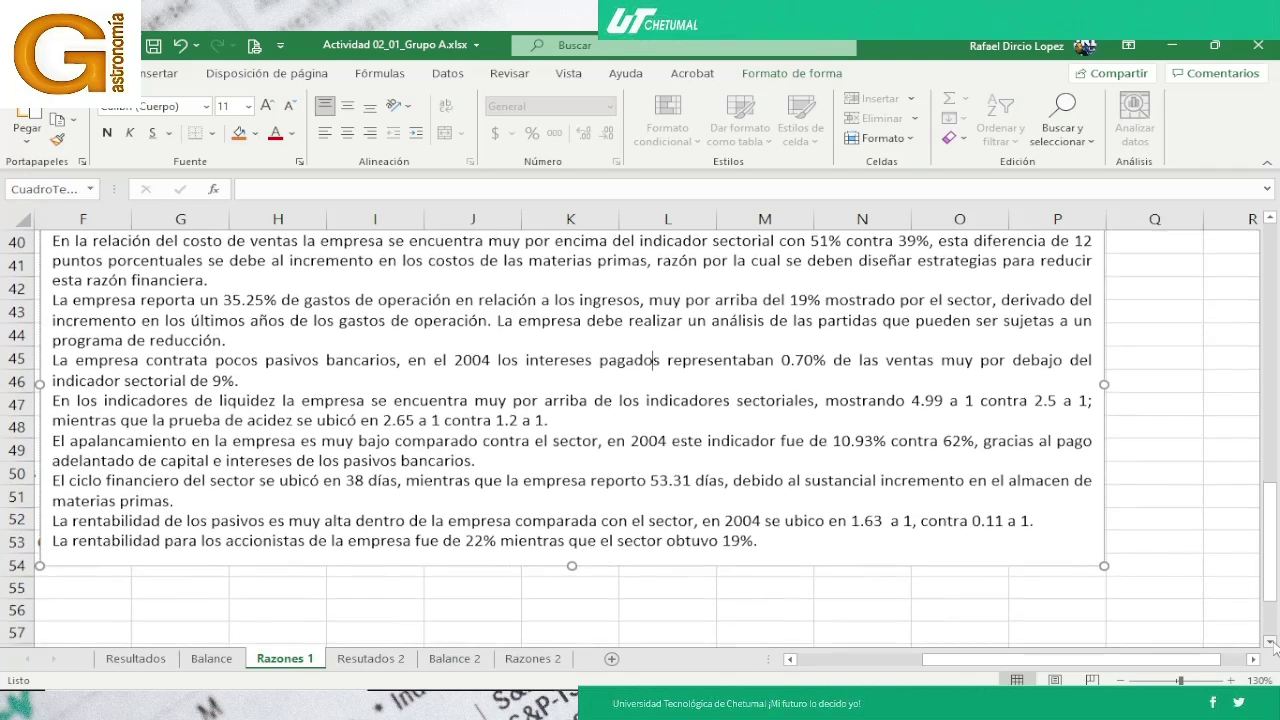
scroll(1272, 645, "down", 1)
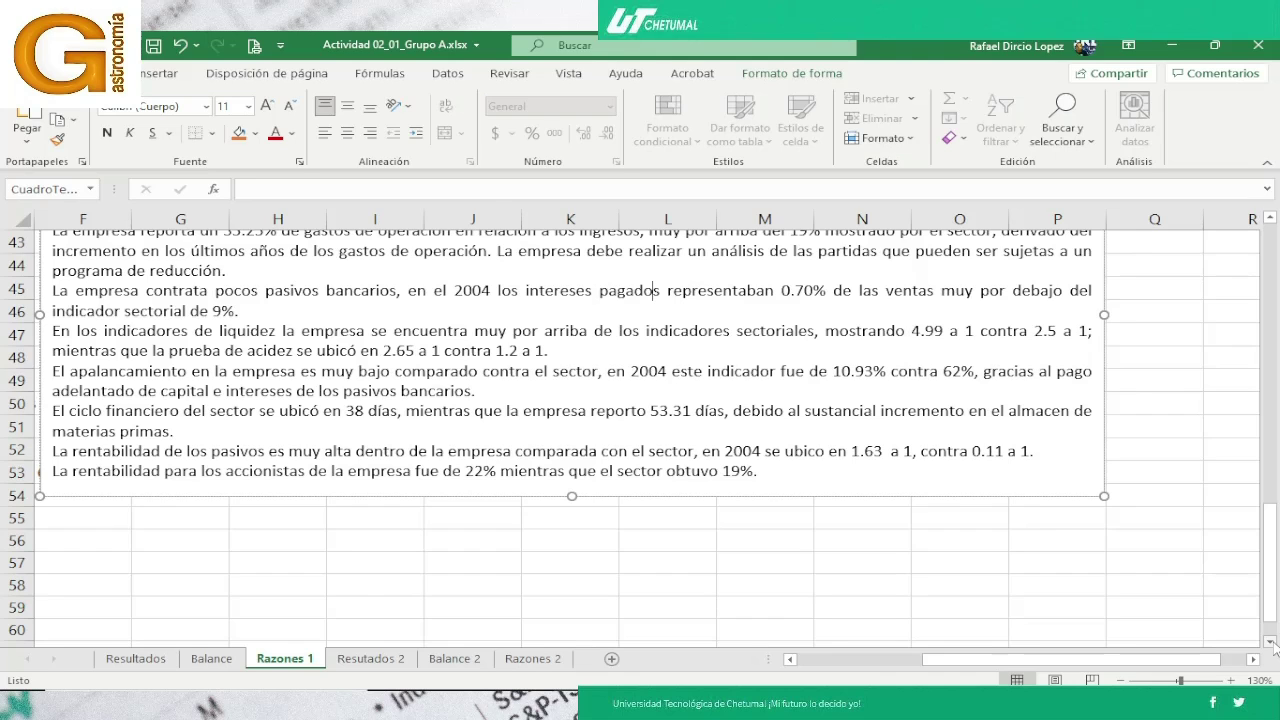
Check the participant list of the Google Meet call and return to the Actividad 02_01_Grupo A.xlsx workbook
key("alt+Tab")
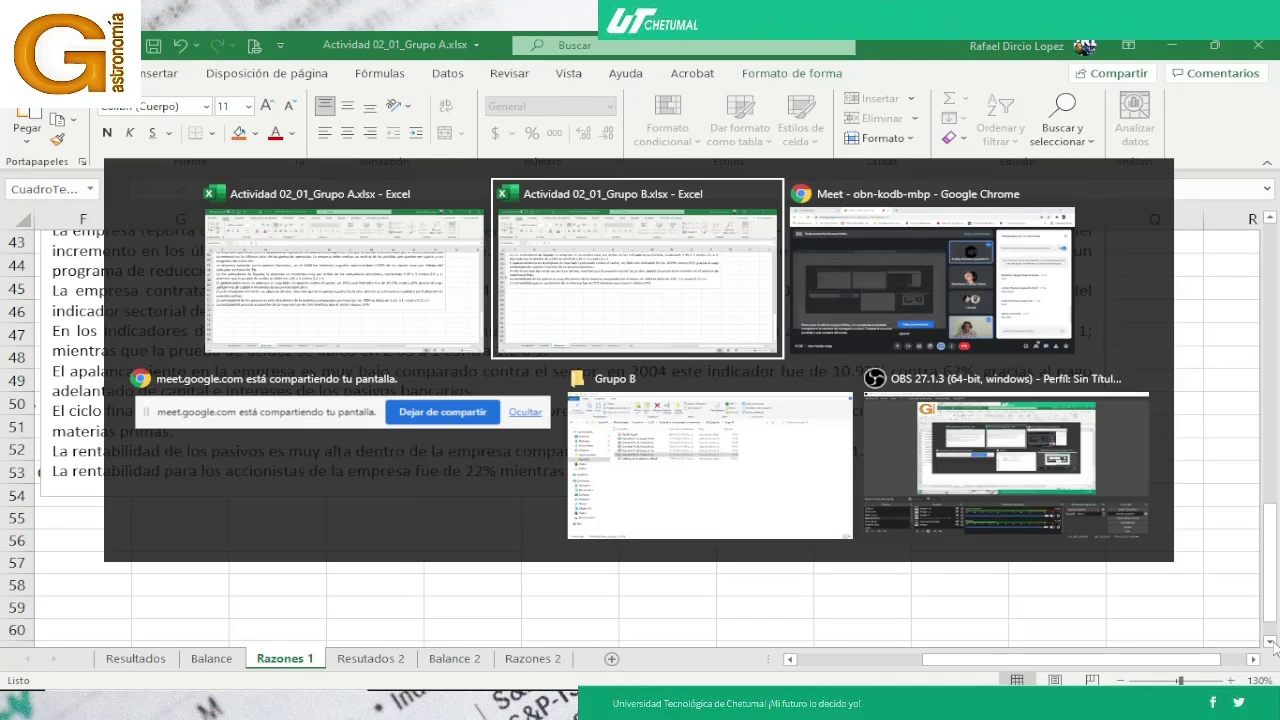
key("alt+Tab")
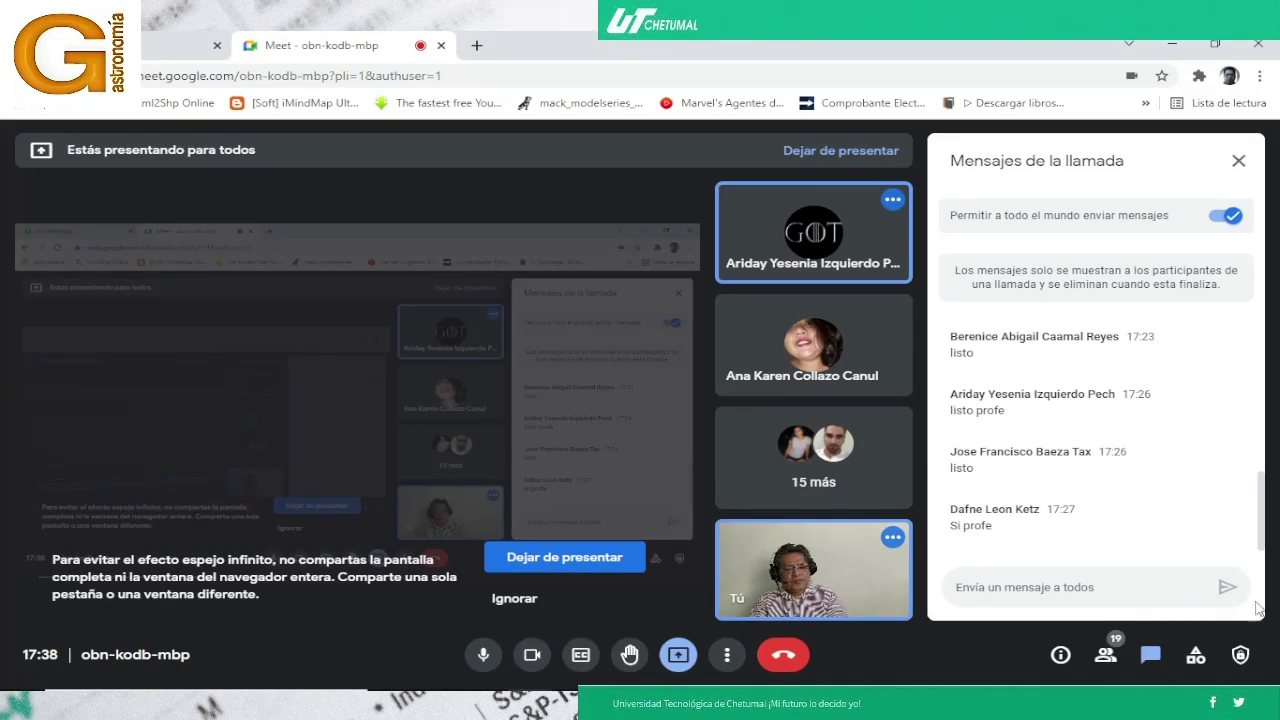
left_click(1105, 655)
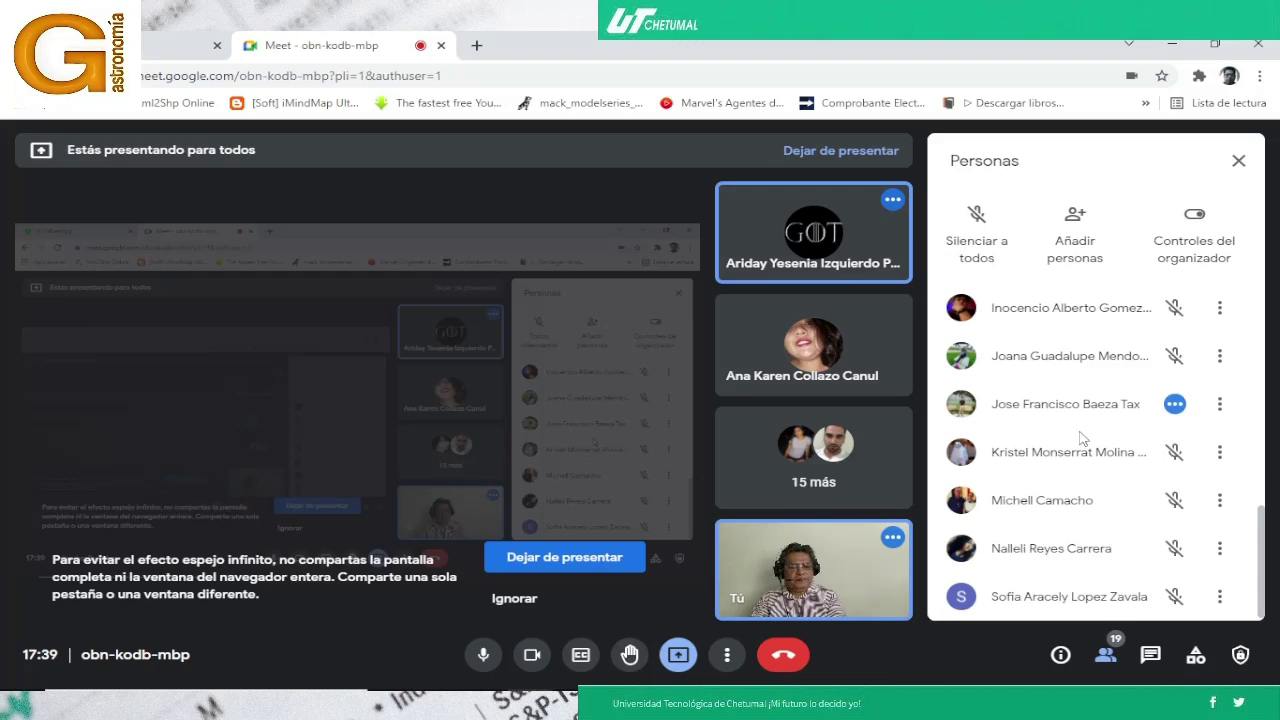
key("alt+Tab")
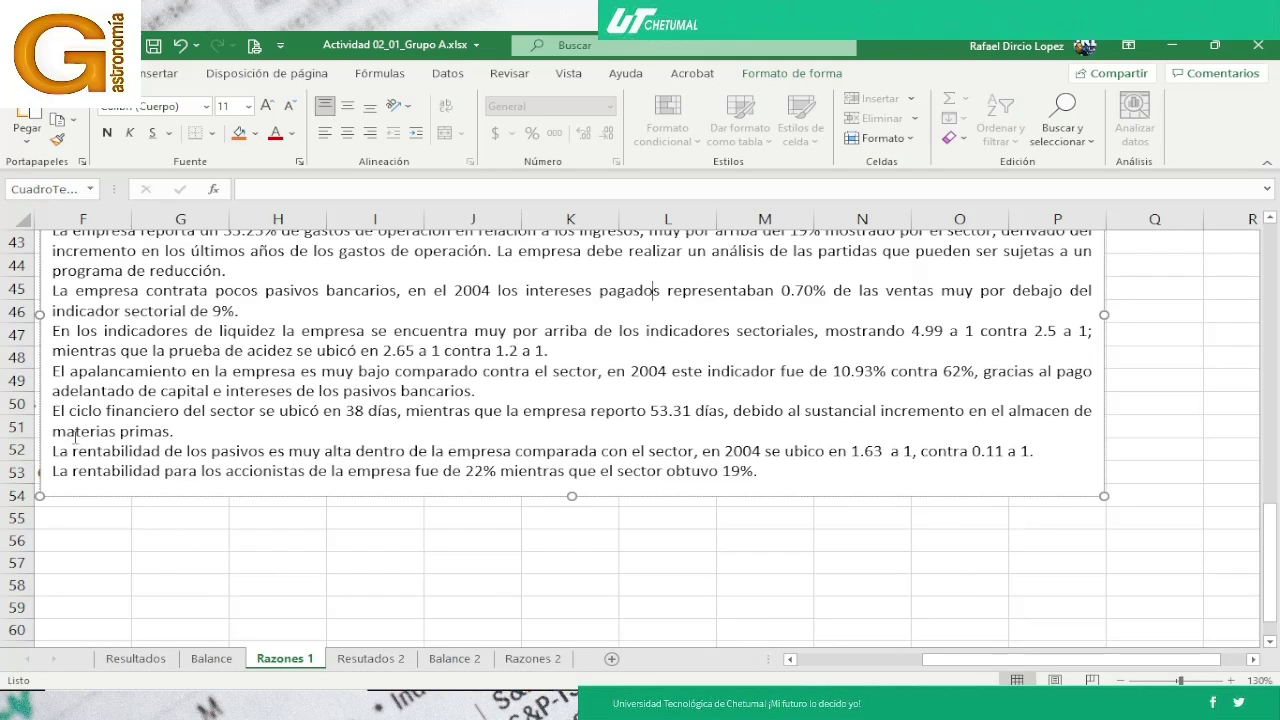
left_click(530, 674)
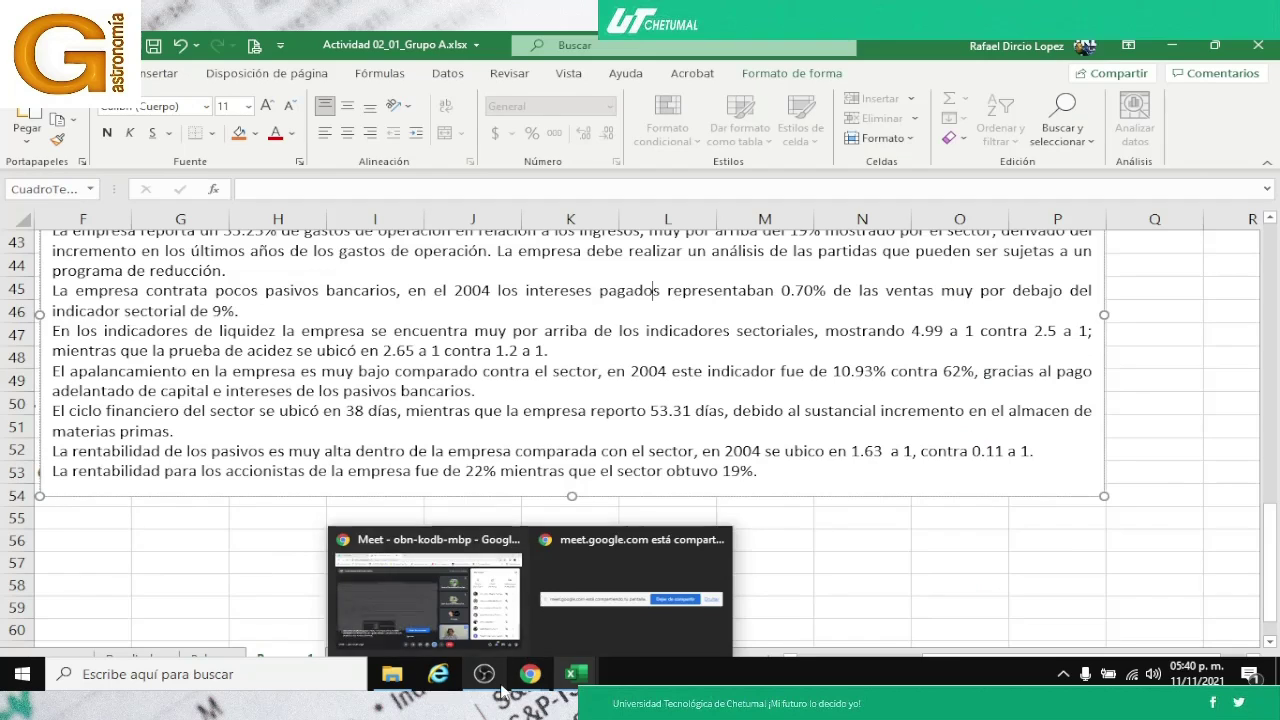
left_click(216, 600)
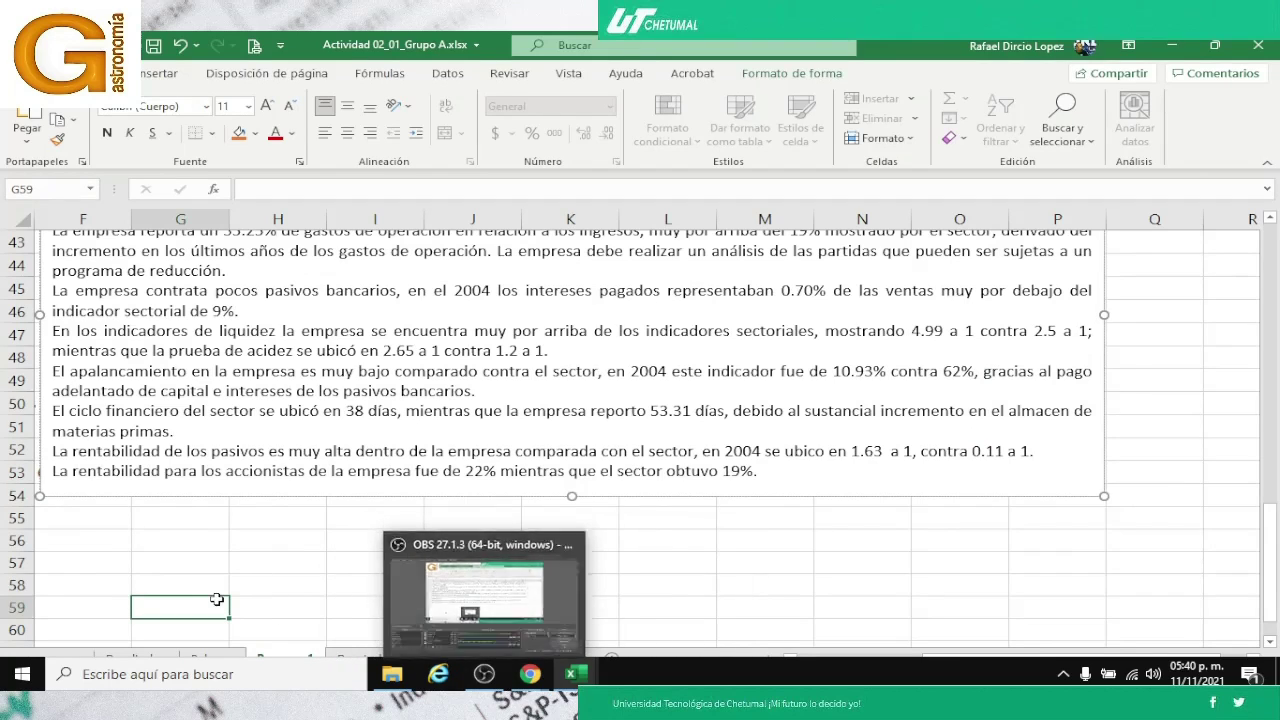
Reread the comparison text from the profitability lines back up to its opening sentence at row 39
key("Up")
key("Up")
key("Up")
key("Up")
key("Left")
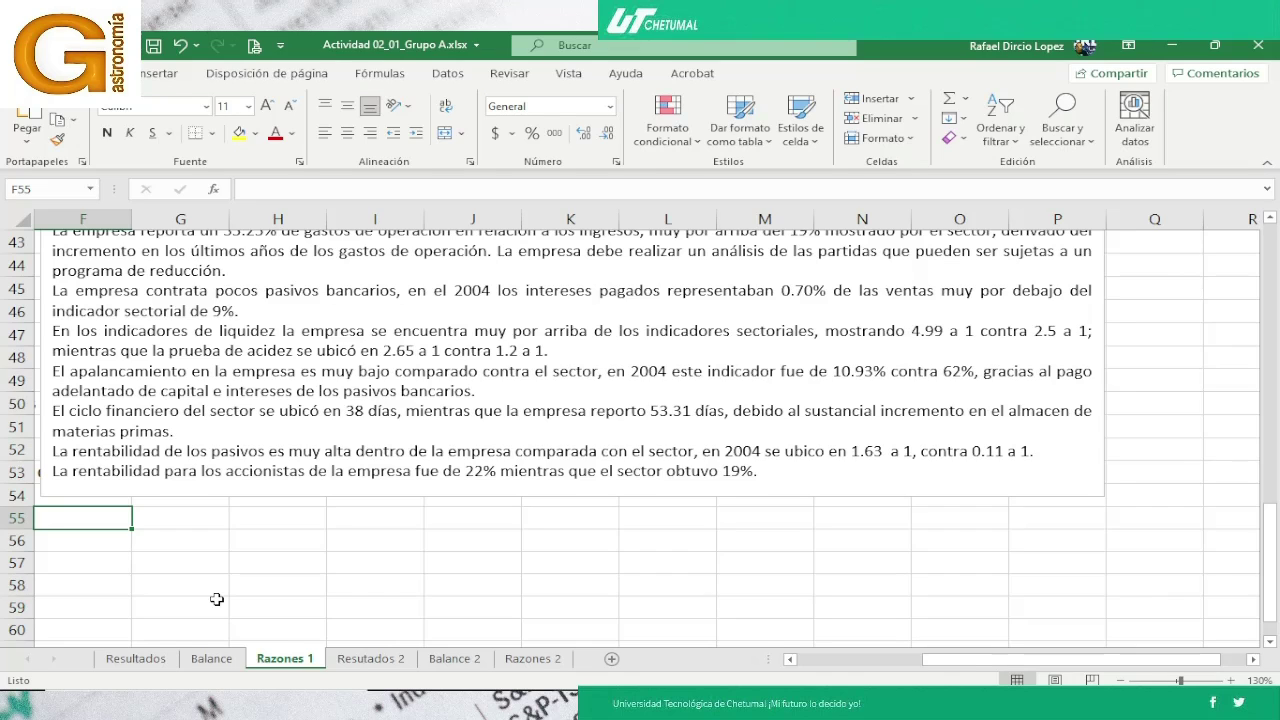
key("Up")
key("Up")
key("Up")
key("Up")
key("Up")
key("Up")
key("Up")
key("Up")
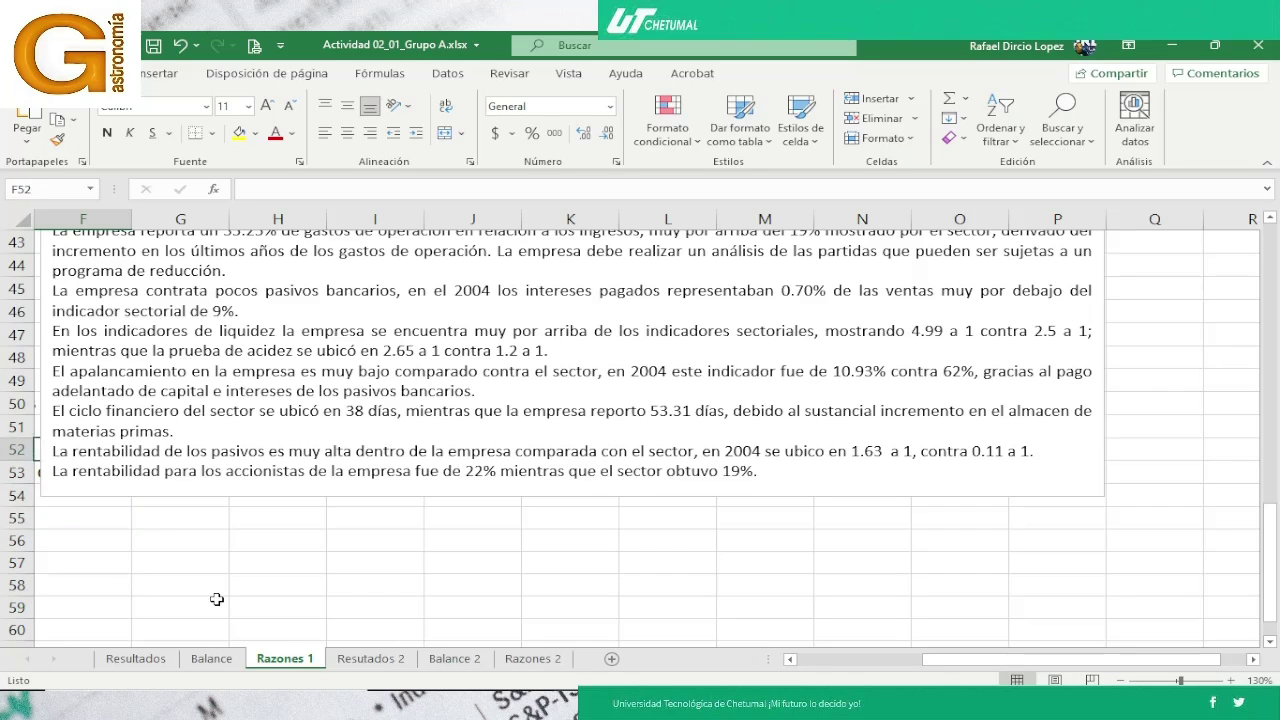
key("Up")
key("Up")
key("Up")
key("Up")
key("Up")
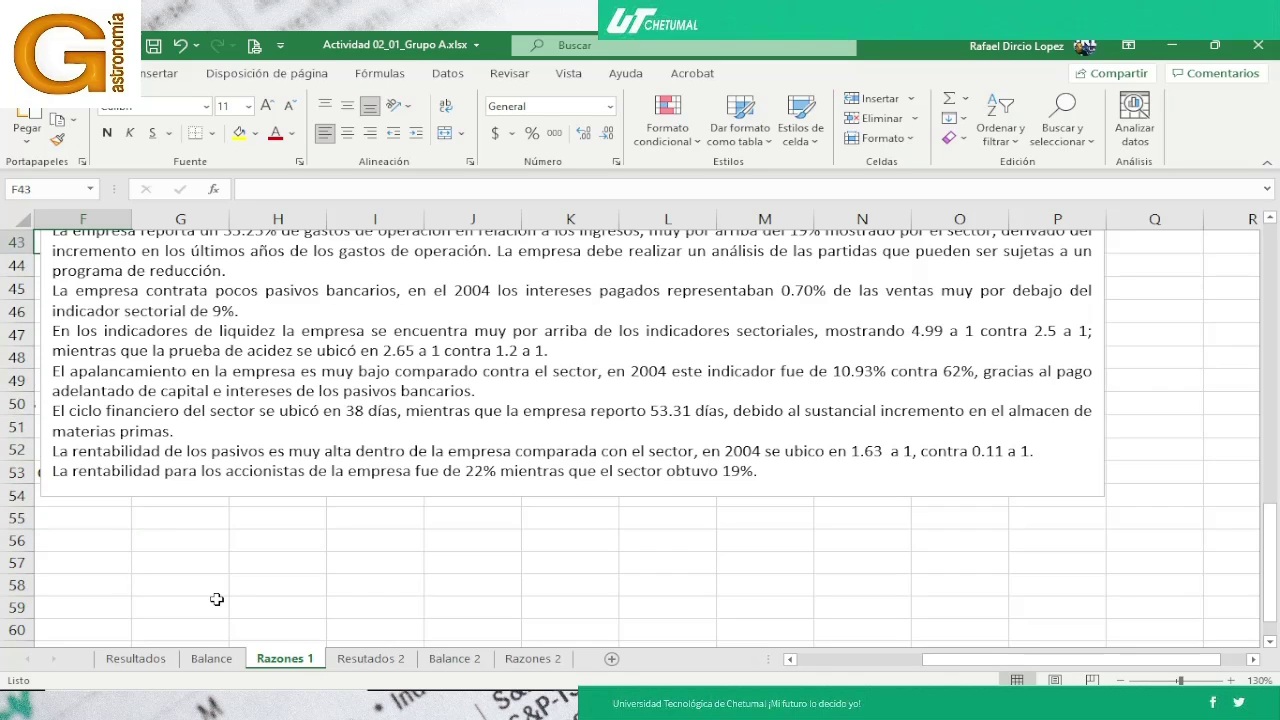
key("Up")
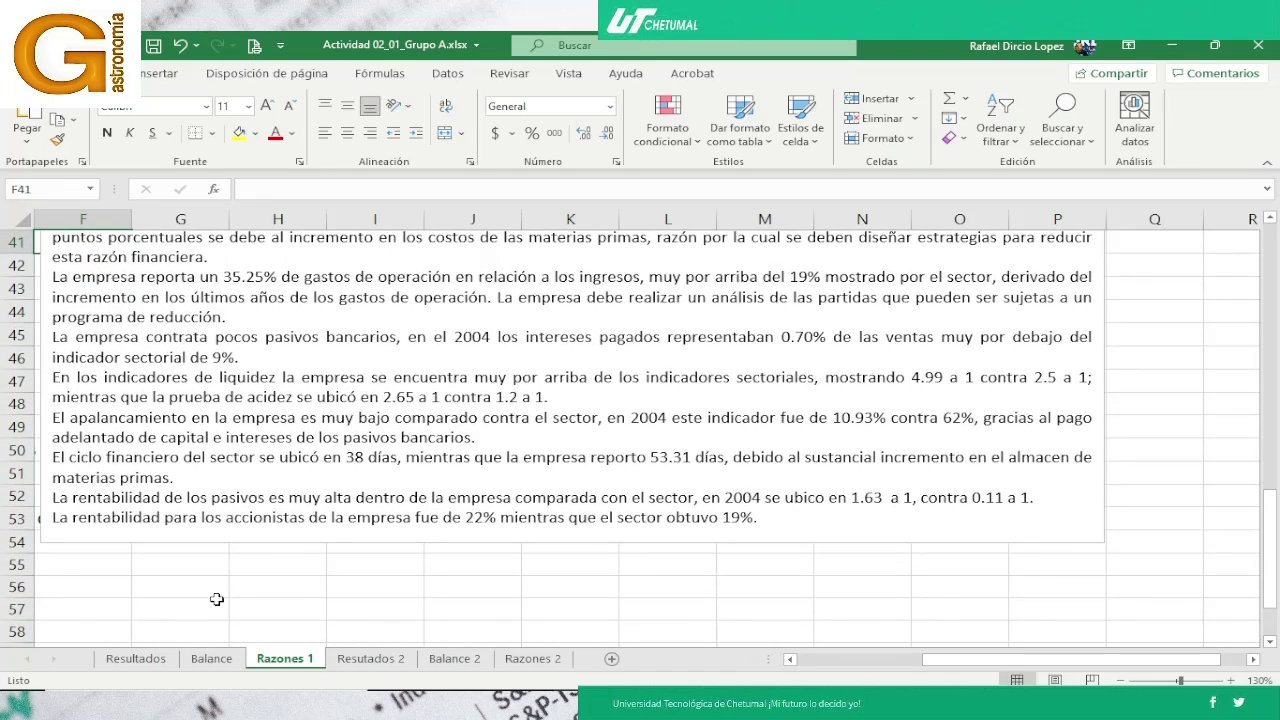
key("Up")
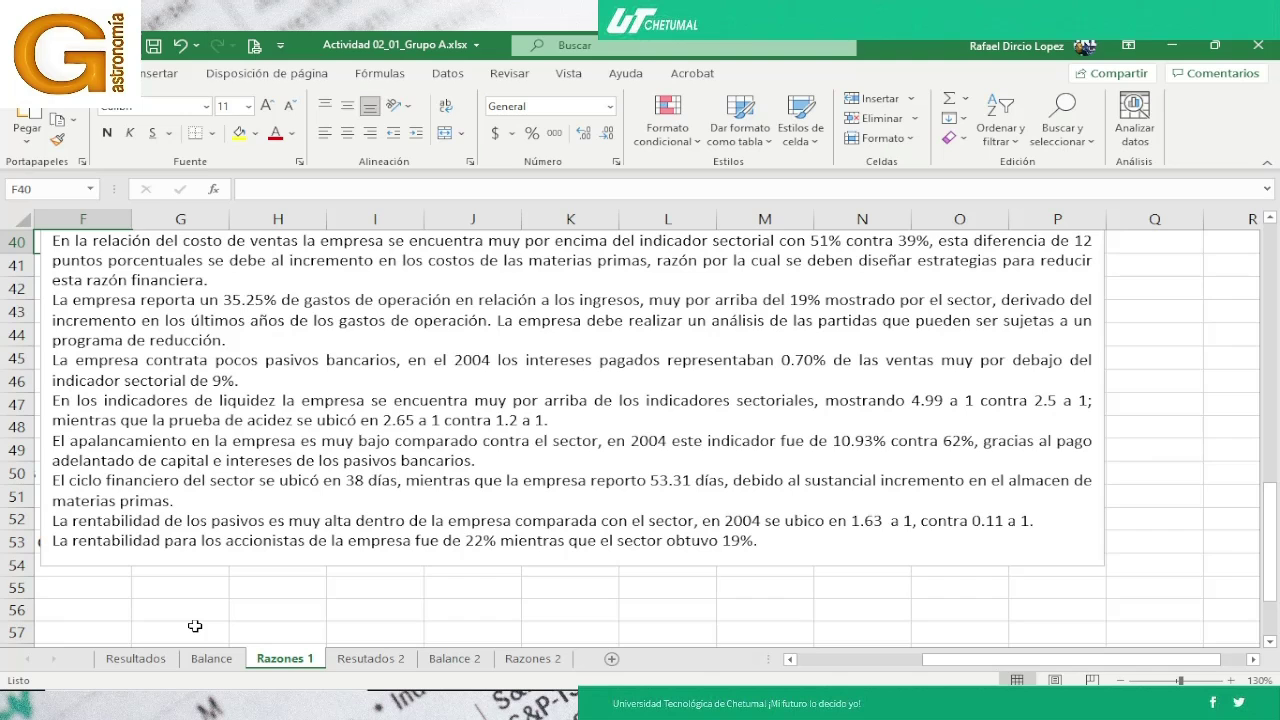
key("Up")
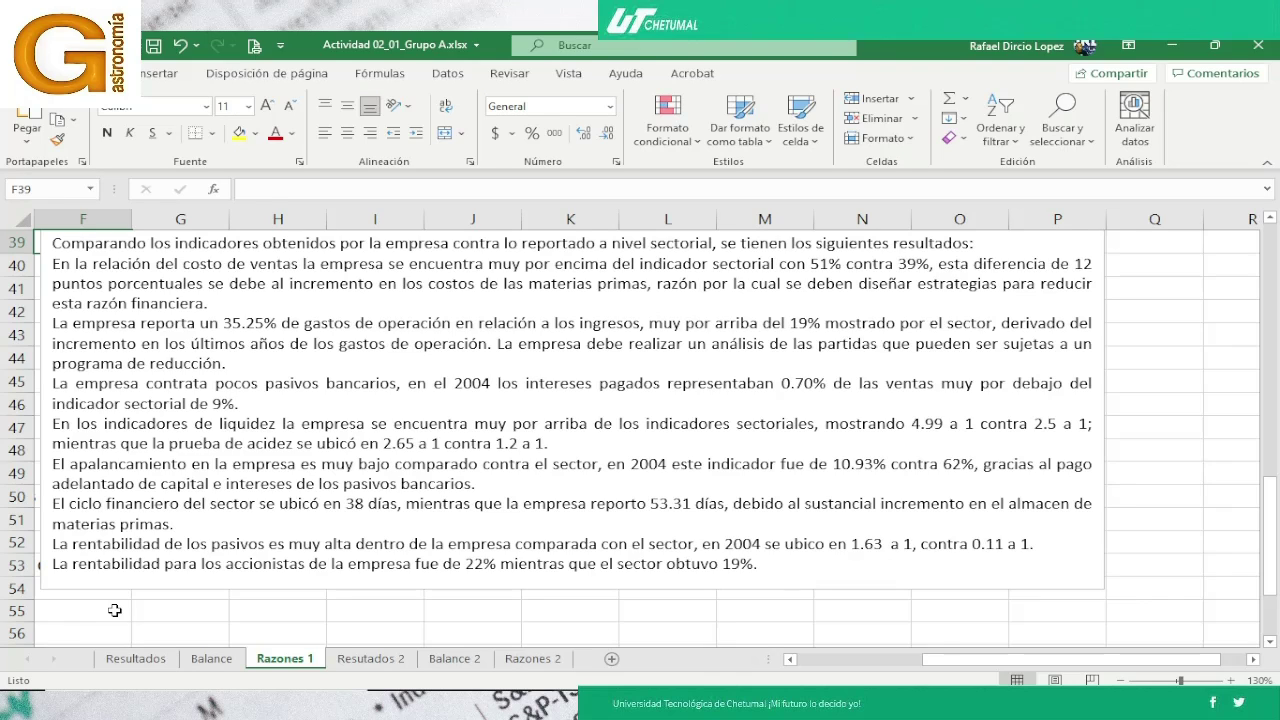
key("Up")
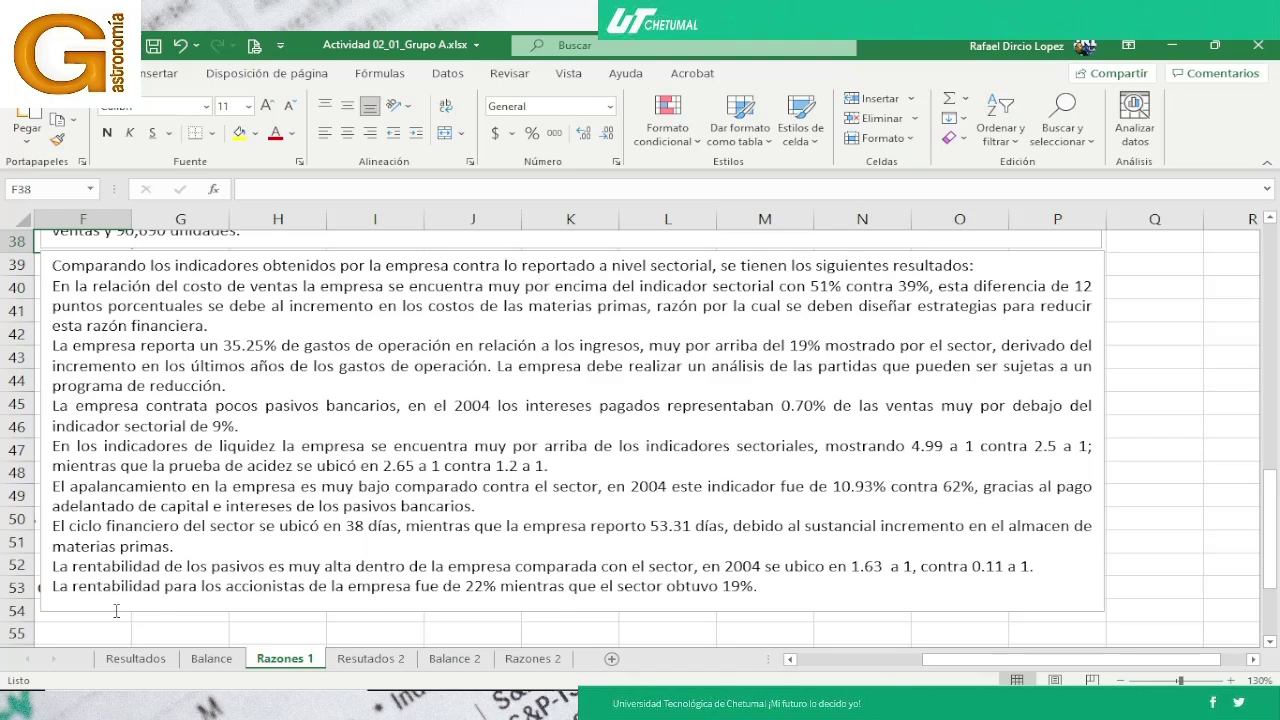
Examine the break-even analysis paragraph at rows 35 to 38 together with the sector comparison text beneath it
scroll(116, 610, "up", 2)
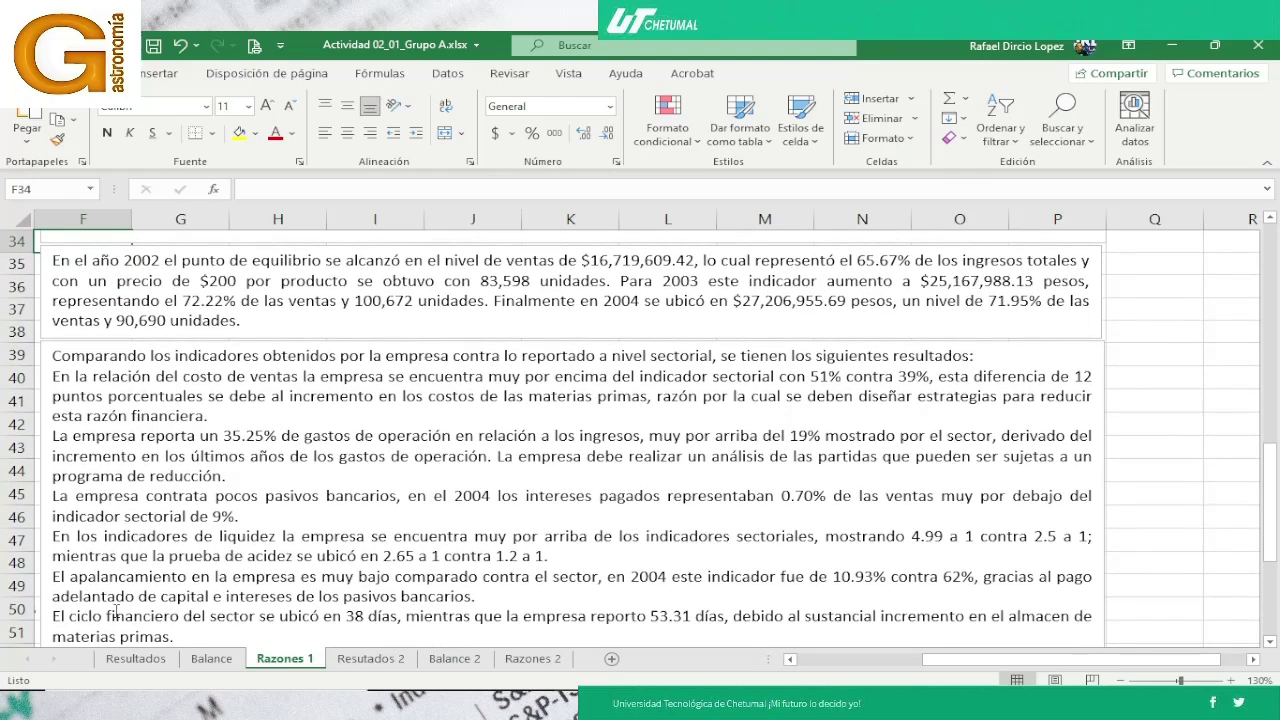
key("Down")
key("Down")
key("Down")
key("Down")
key("Down")
key("Down")
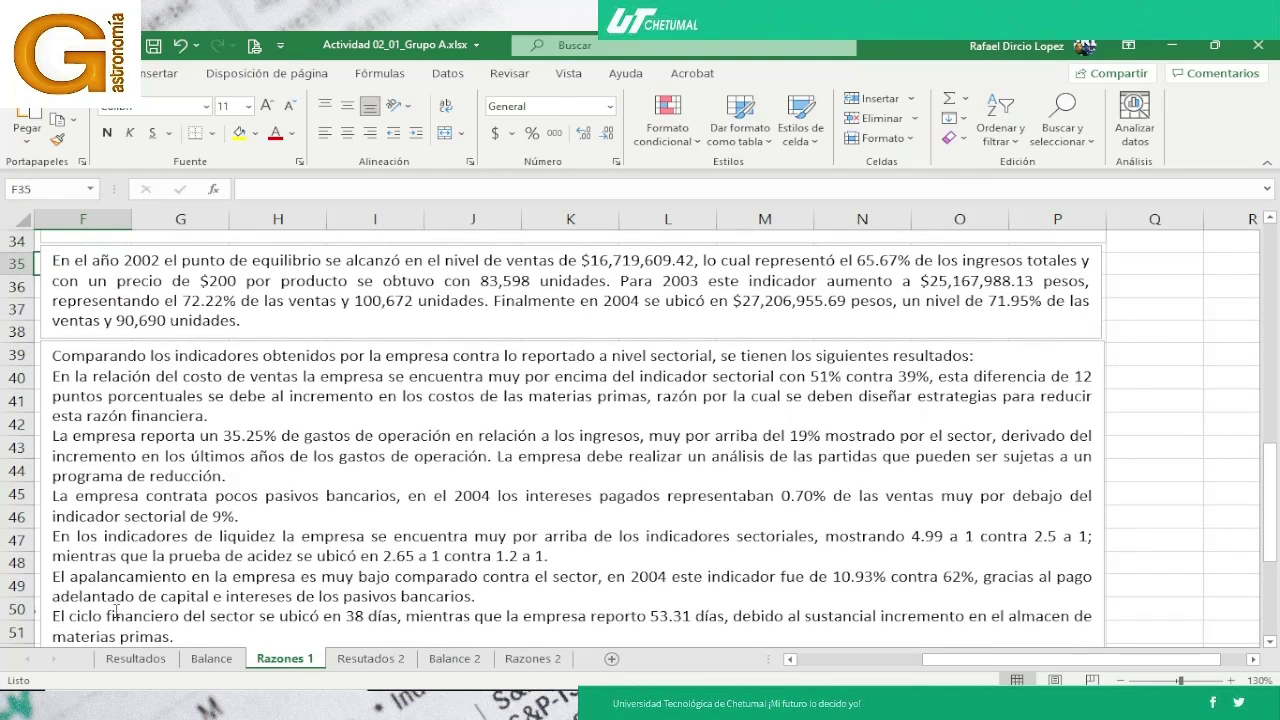
key("Down")
key("Down")
key("Down")
key("Down")
key("Down")
key("Down")
key("Down")
key("Down")
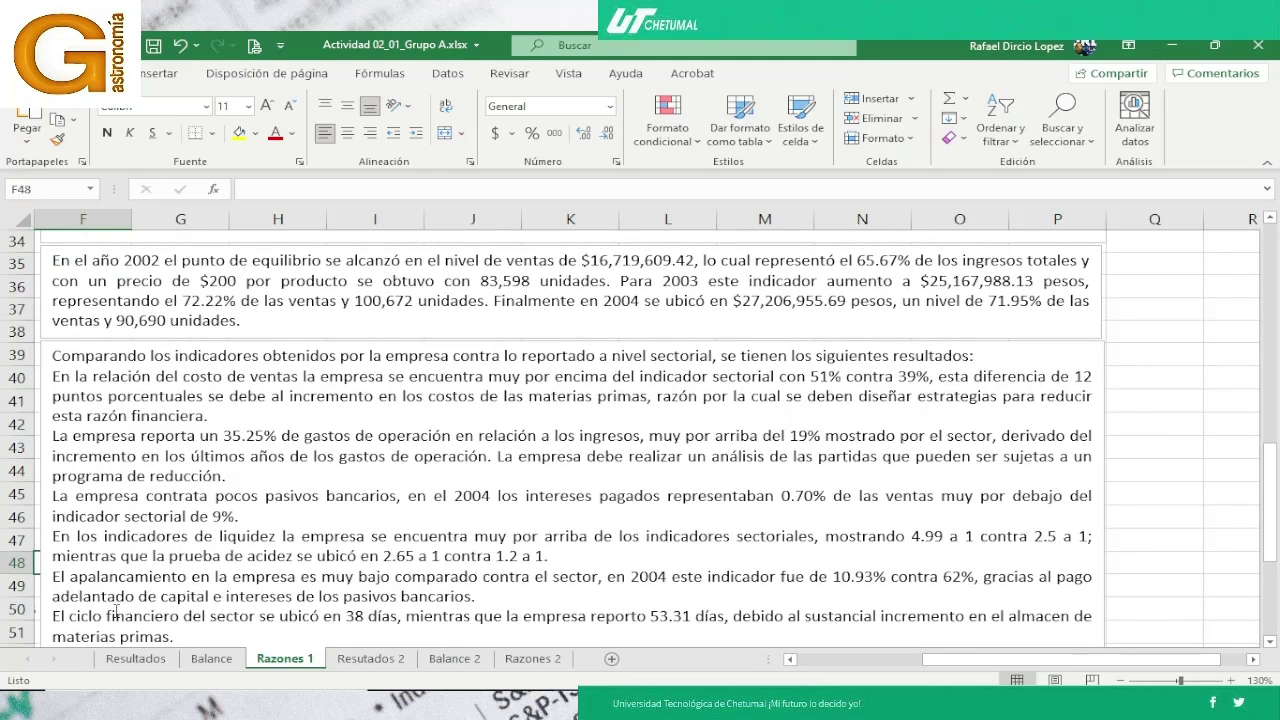
Read the remaining sector comparison text on Razones 1 through the liabilities and shareholder profitability lines at its end
key("Down")
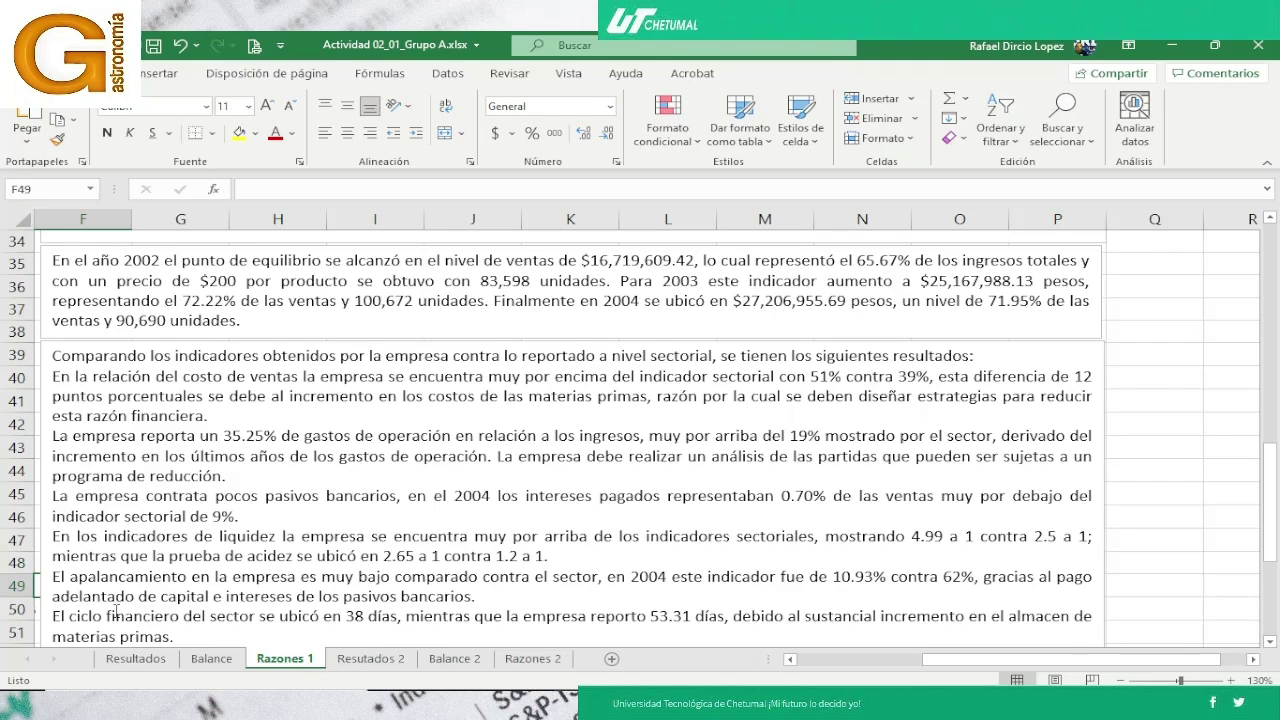
key("Down")
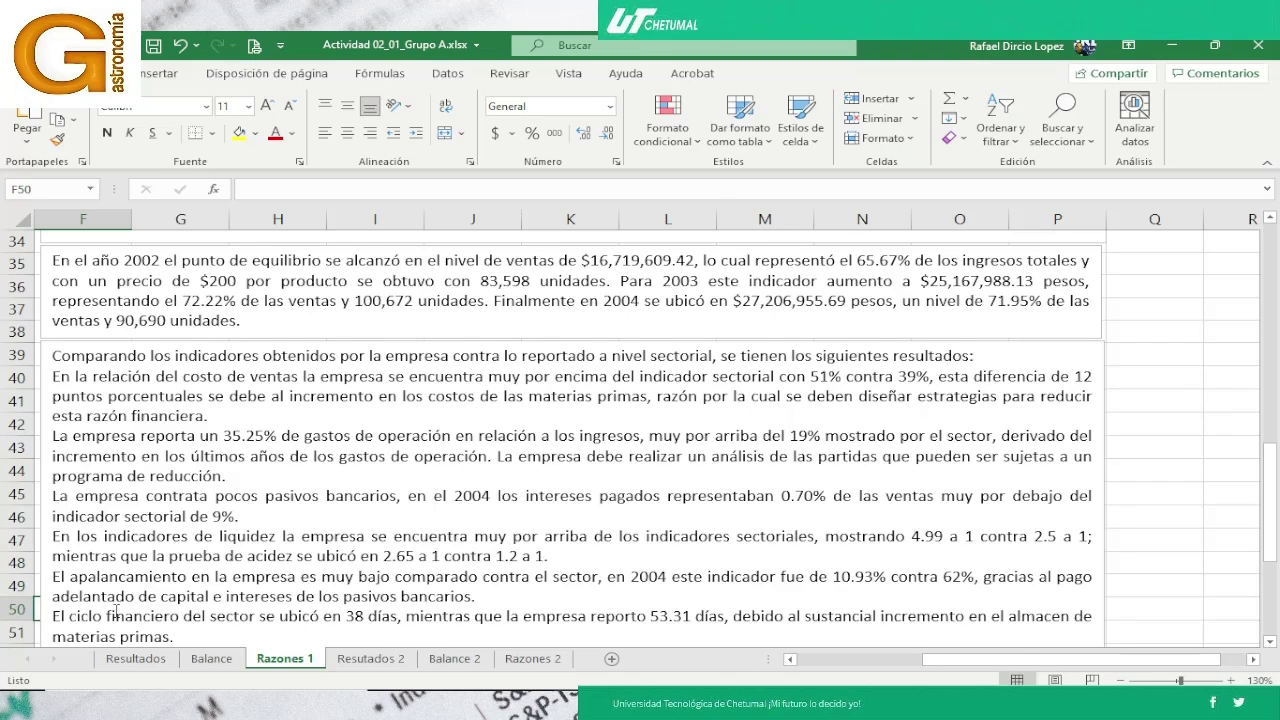
key("Down")
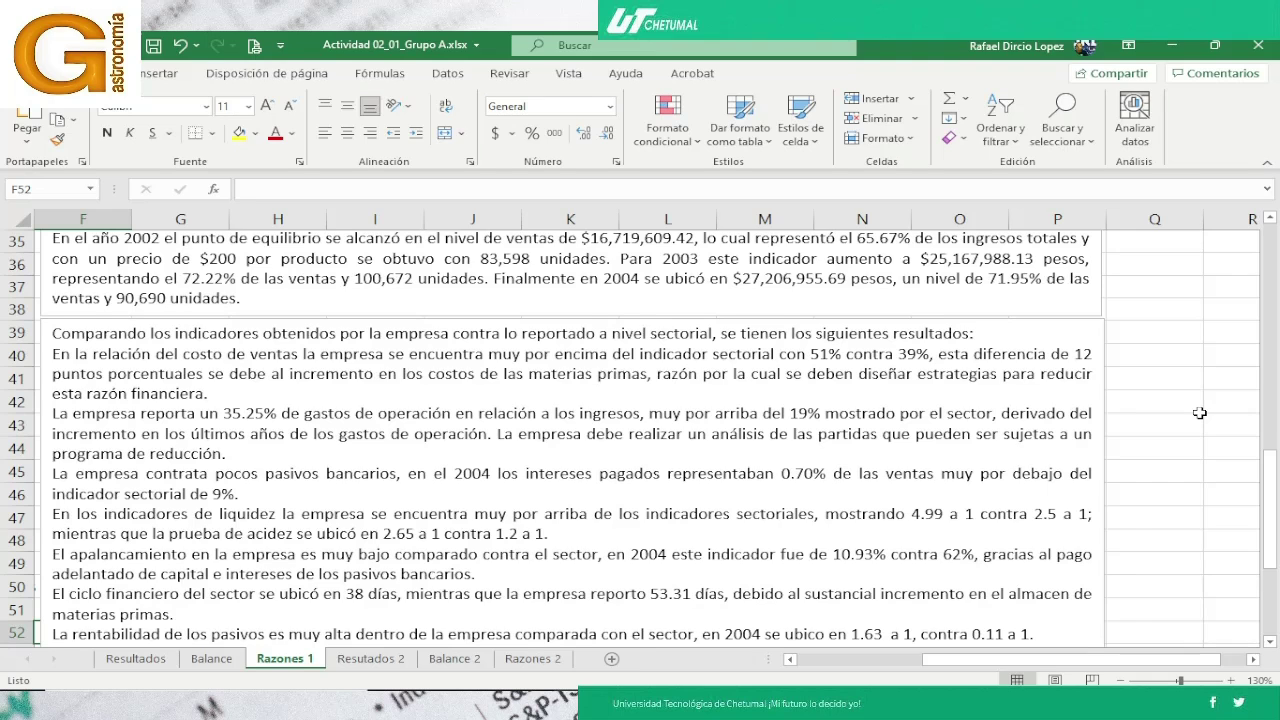
key("Down")
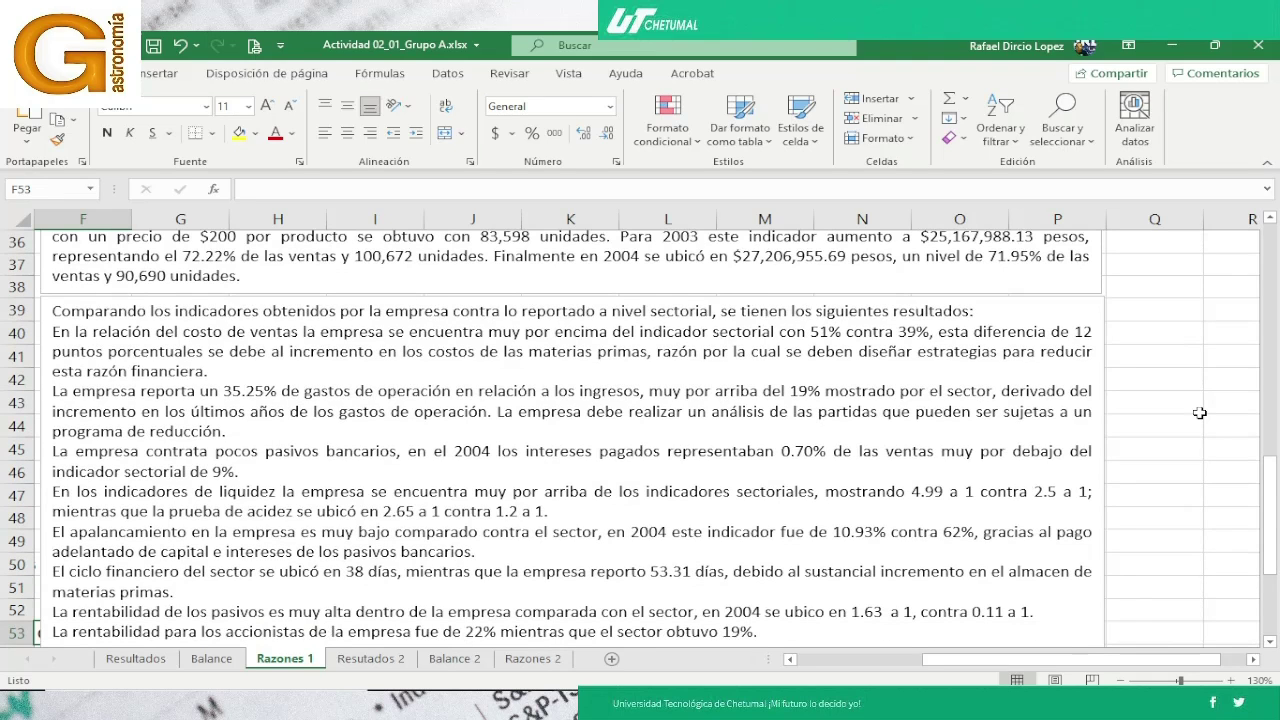
key("Down")
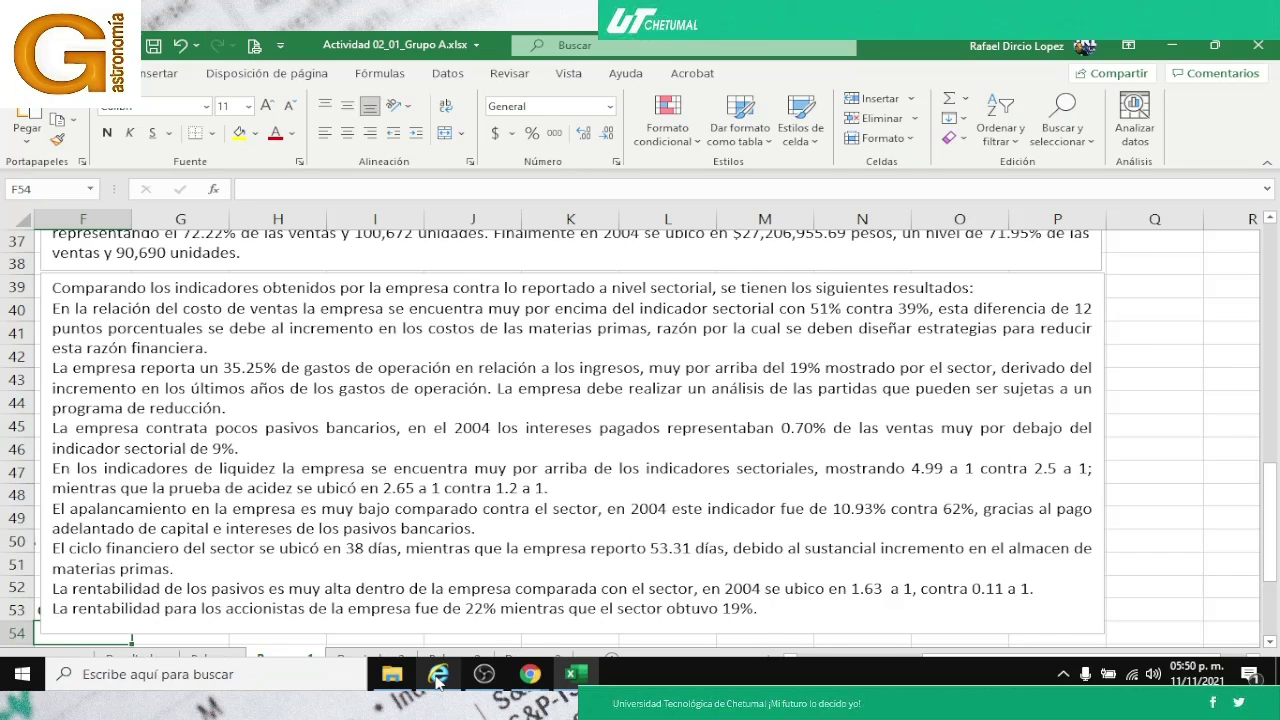
Switch to Internet Explorer and expand Academia Procesos in the school control system's access menu
left_click(438, 676)
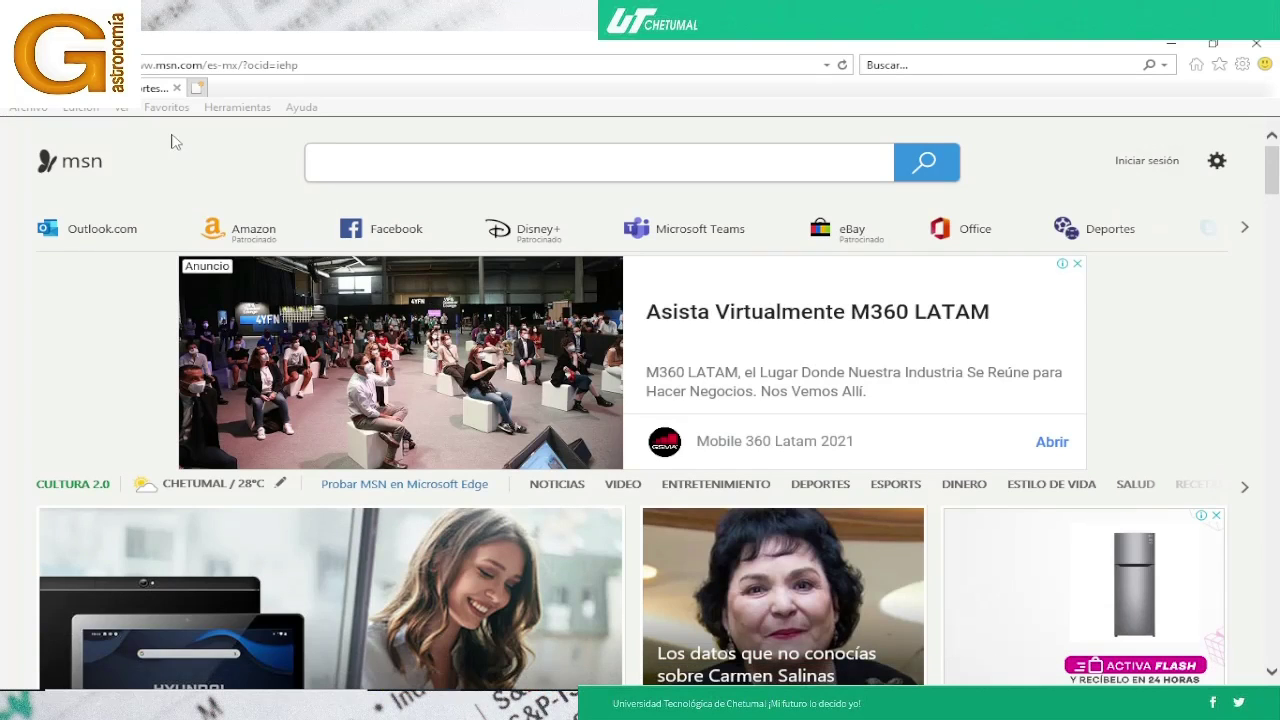
left_click(325, 428)
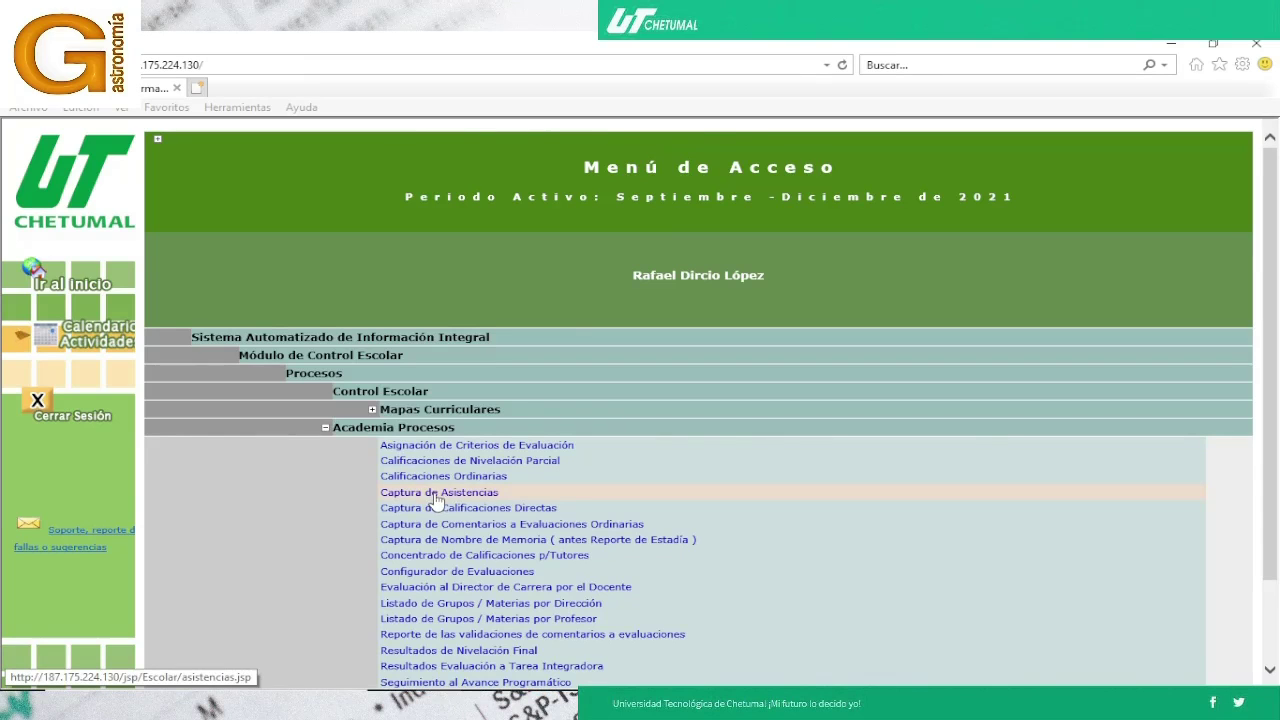